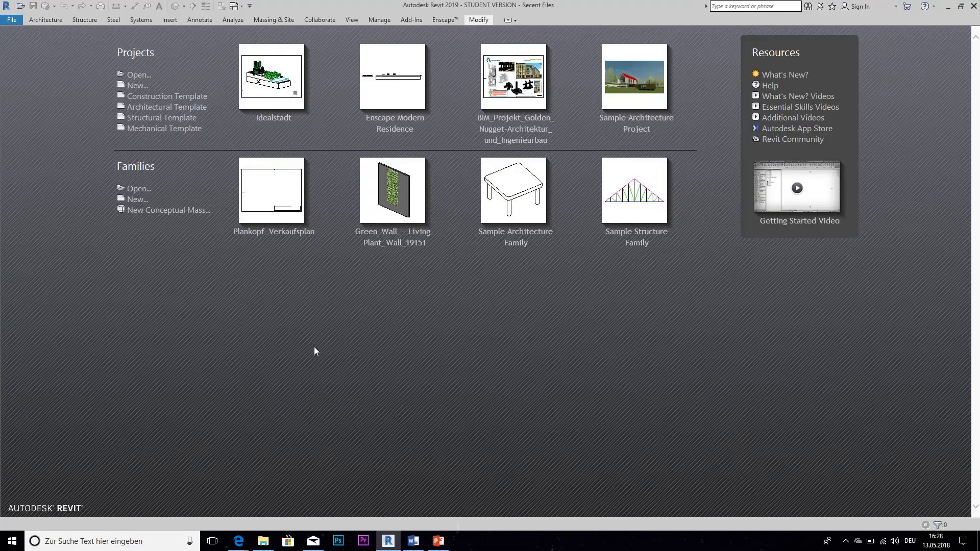
Create a new family from the Metric Door.rft template.
click(134, 200)
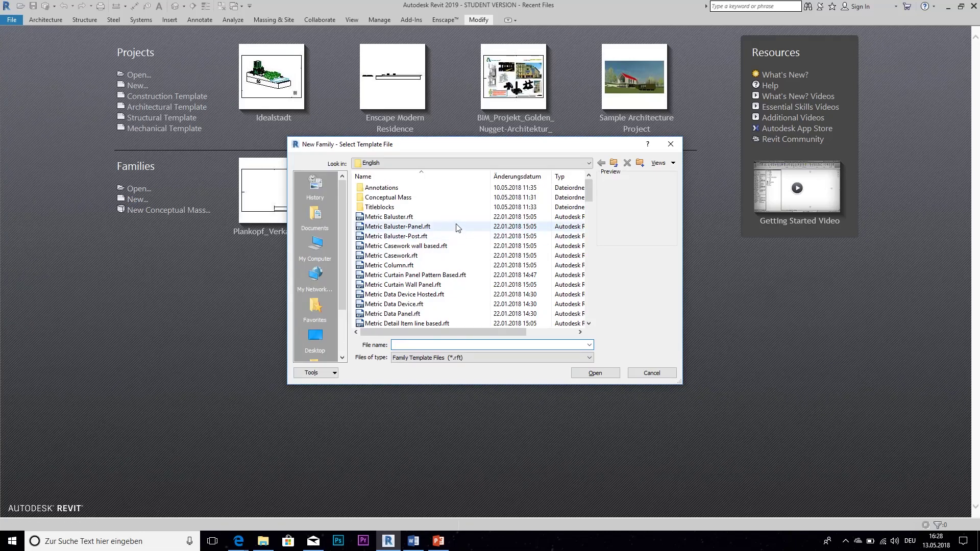
drag(592, 202, 592, 218)
click(393, 265)
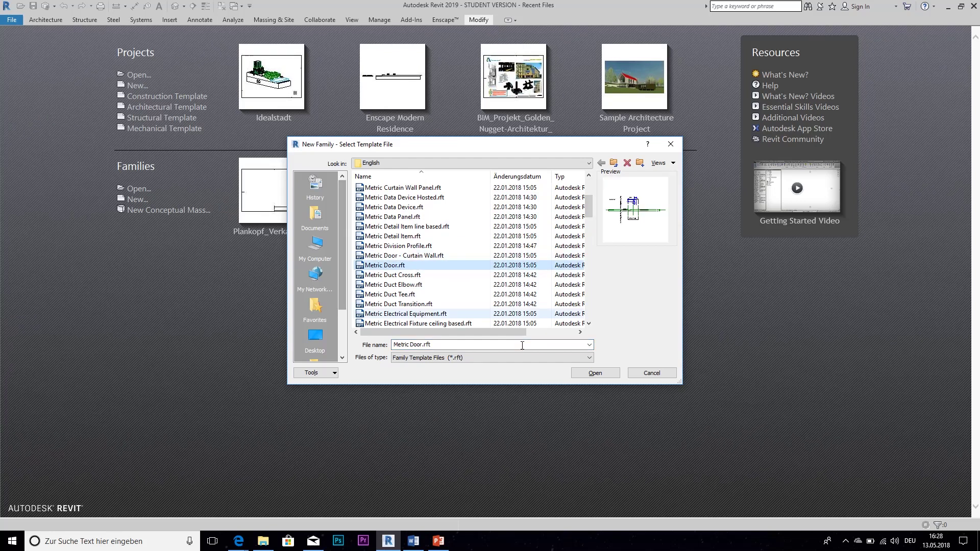
click(611, 373)
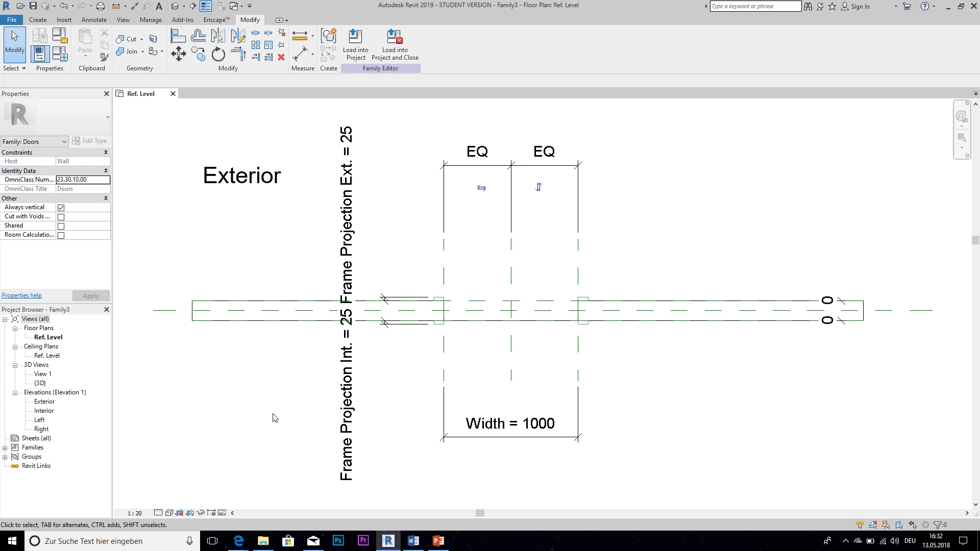
Inspect the host wall and the Center, Left and Right reference planes in the Ref. Level plan.
click(212, 305)
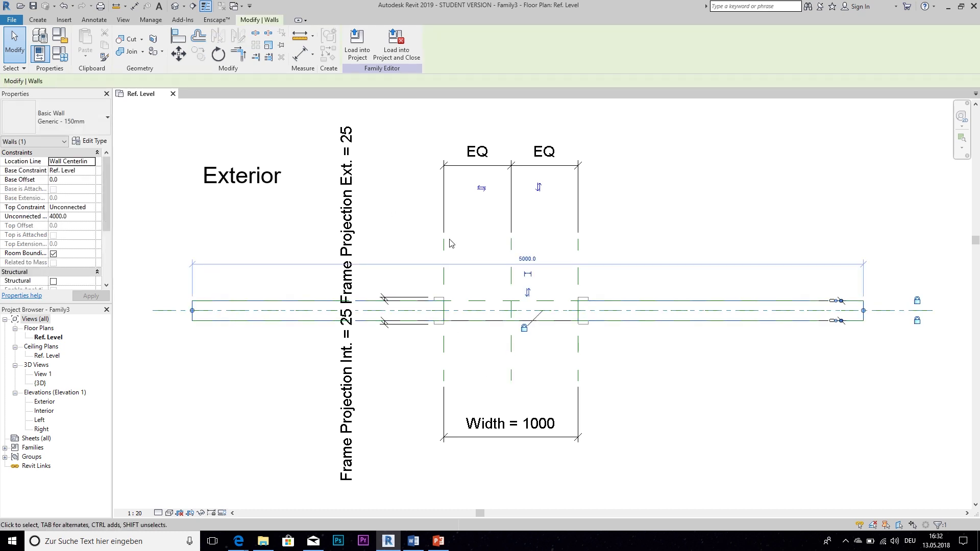
click(511, 266)
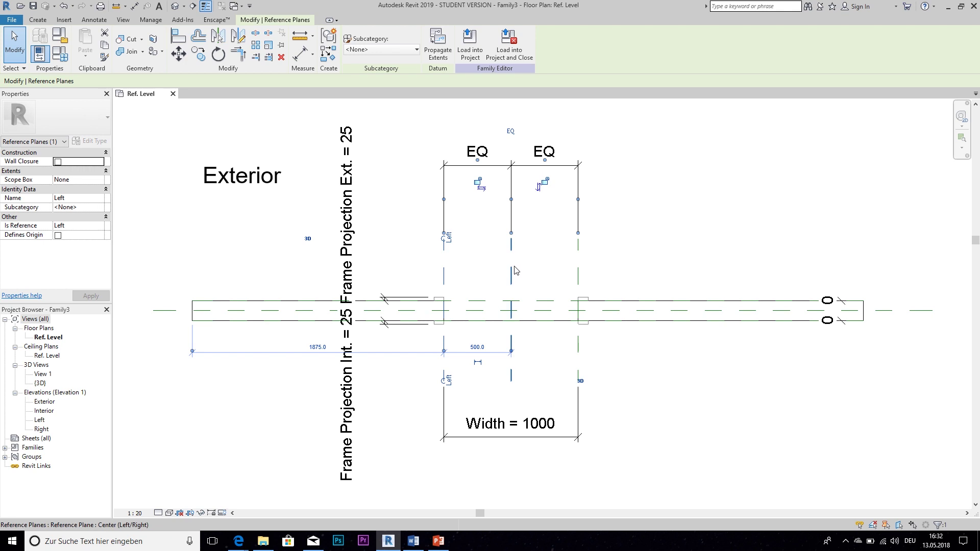
click(579, 281)
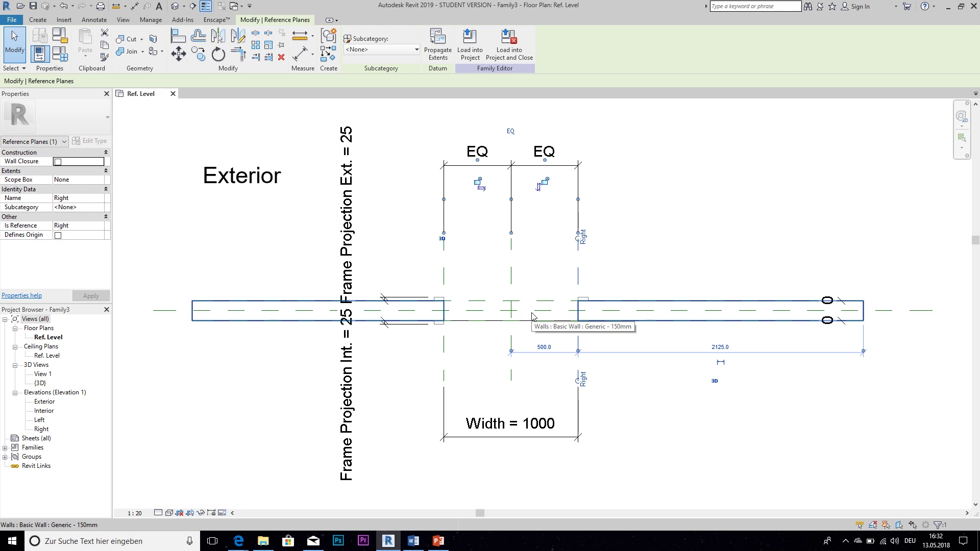
click(443, 363)
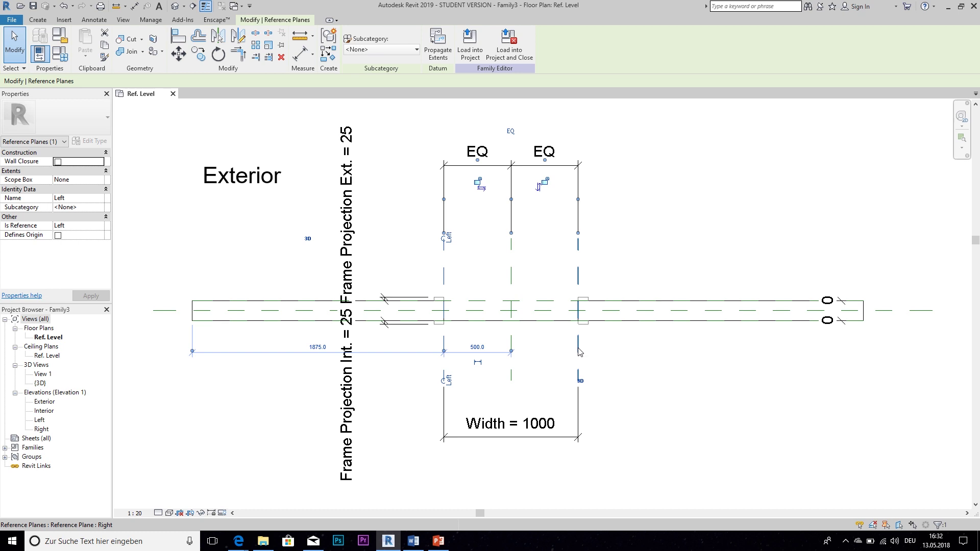
click(579, 352)
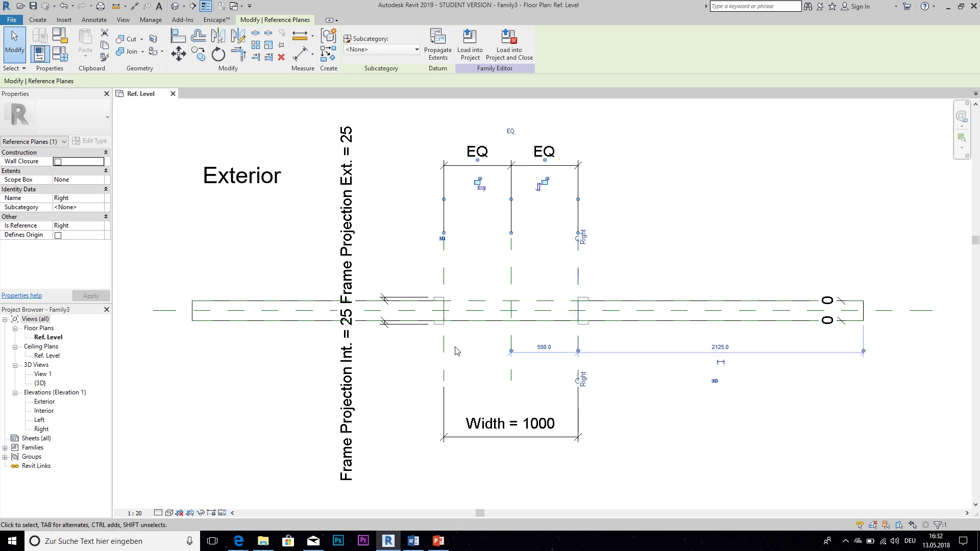
key(Escape)
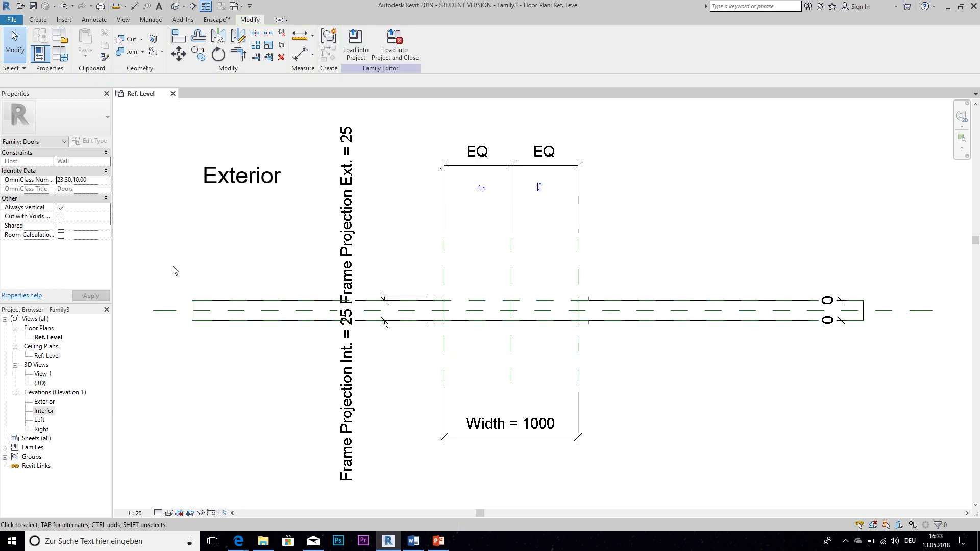
Open the Interior elevation and inspect the door-head reference plane.
double_click(44, 410)
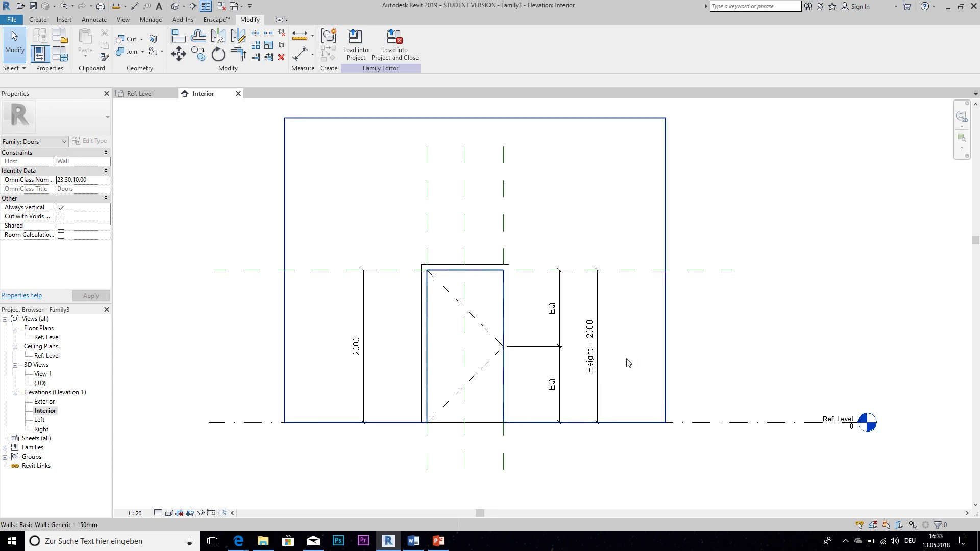
click(728, 272)
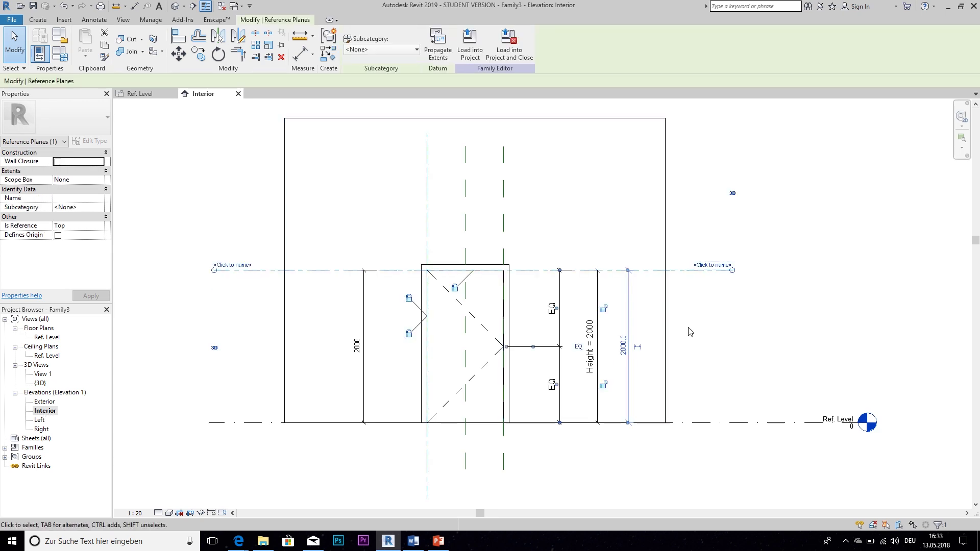
click(226, 352)
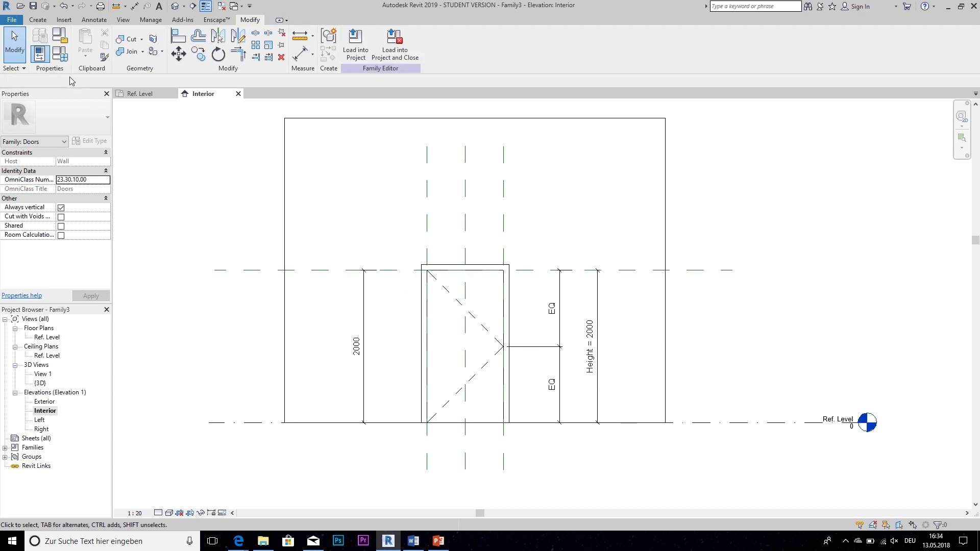
Edit the door's Height value in Family Types and apply the change.
click(60, 53)
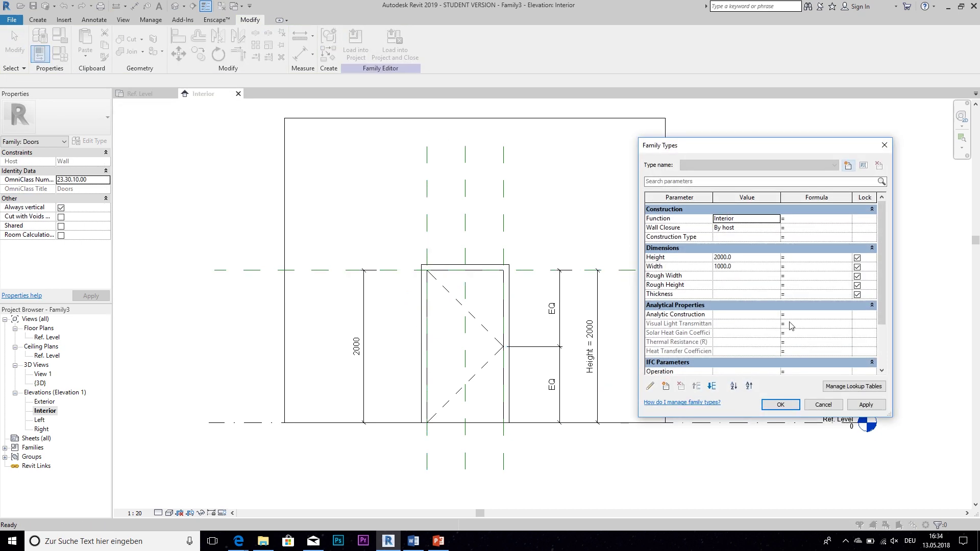
click(756, 257)
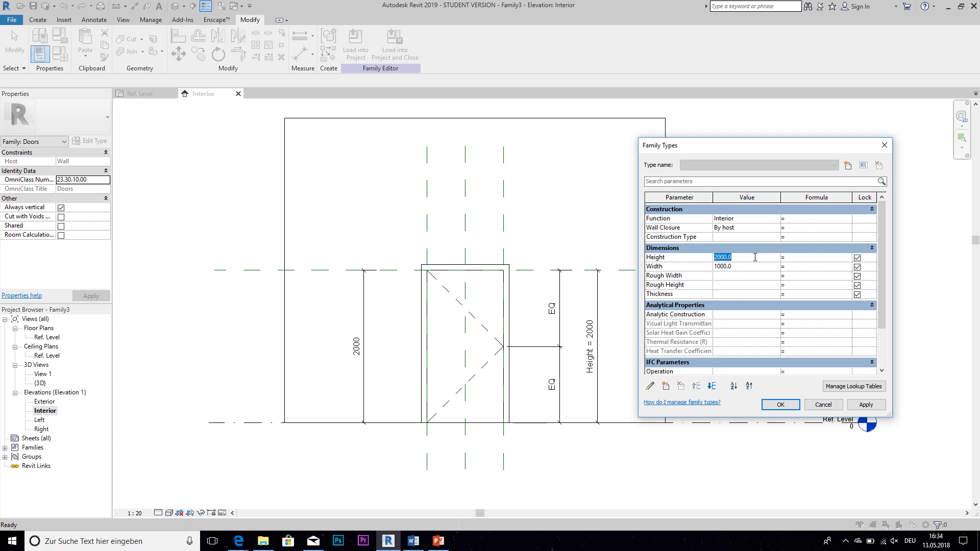
text(3)
click(870, 407)
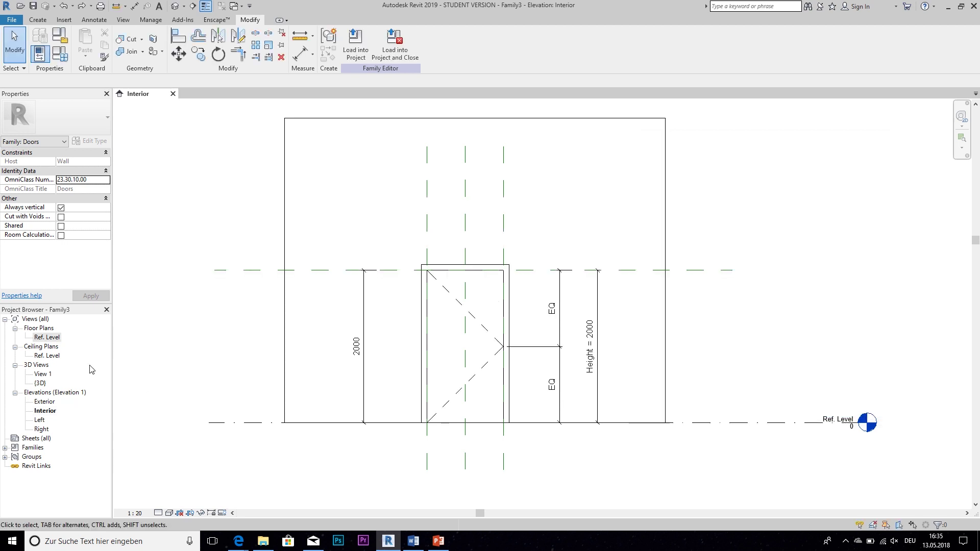
Delete the template's frame/mullion extrusions in the Ref. Level plan, then return to the Interior elevation.
double_click(46, 338)
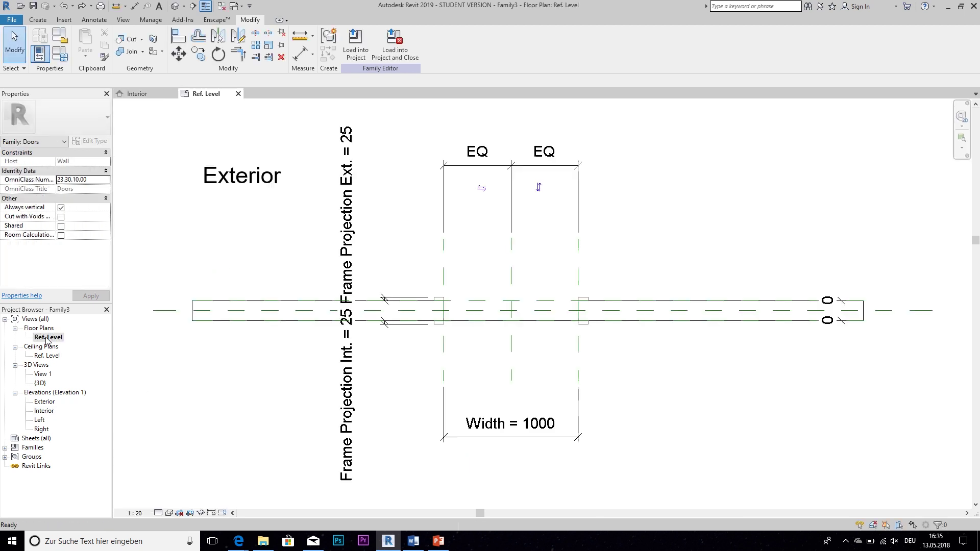
click(442, 301)
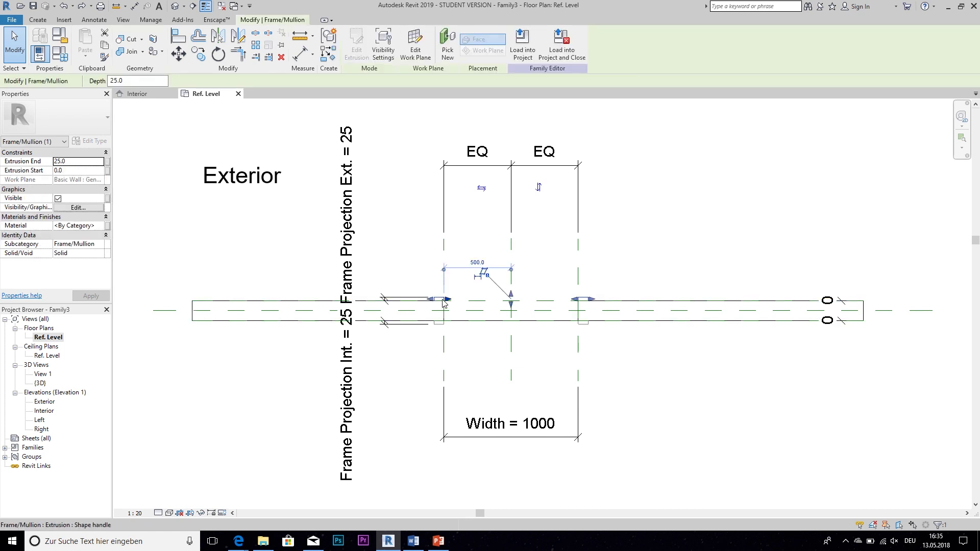
key(Escape)
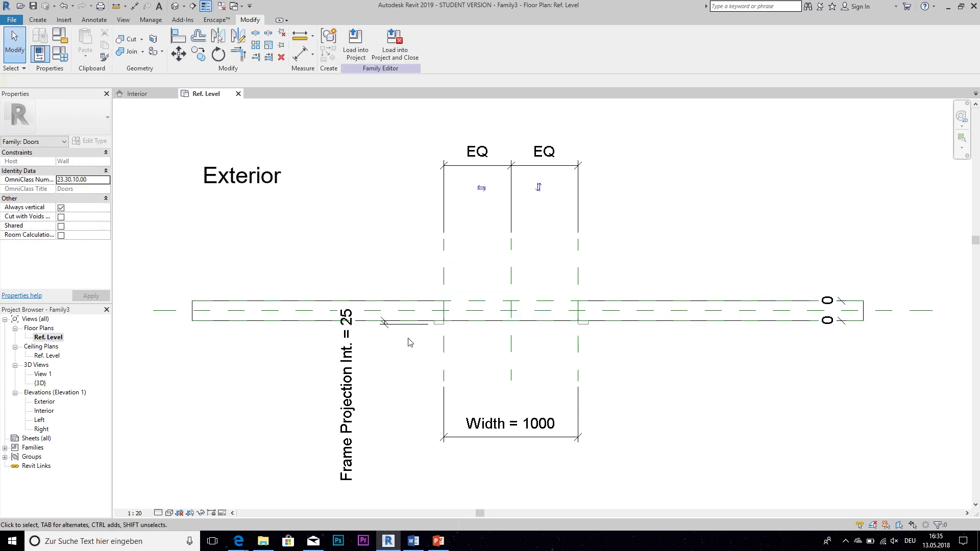
click(438, 331)
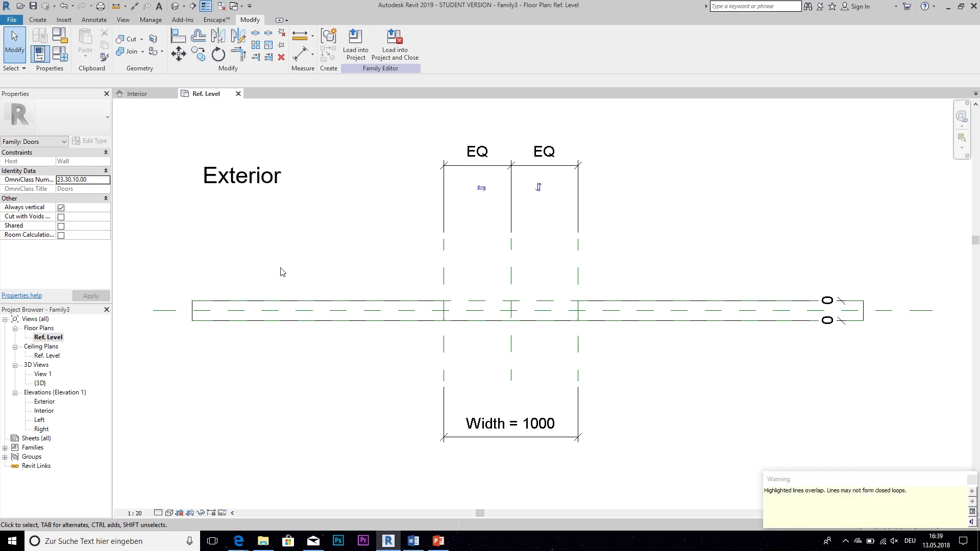
click(137, 94)
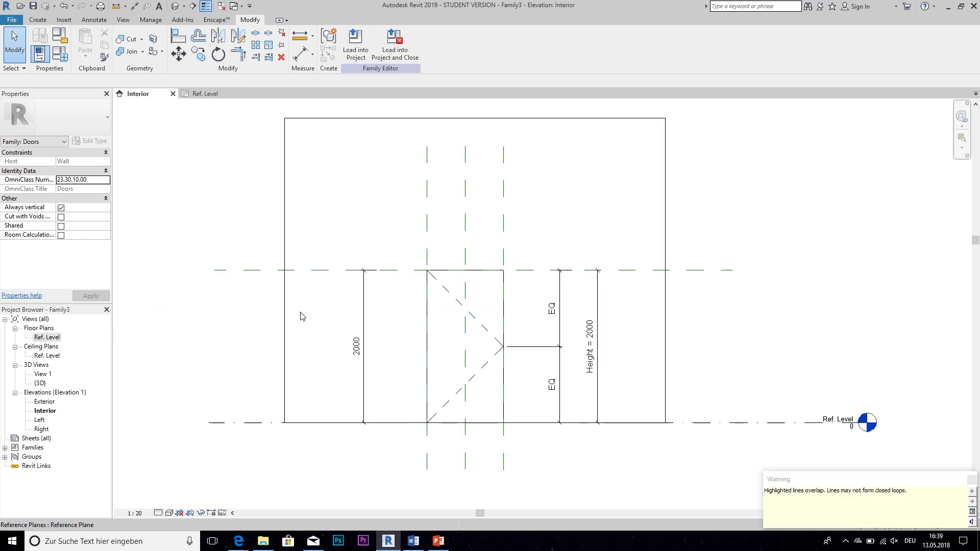
Start a solid extrusion and sketch a rectangle over the door opening.
click(39, 20)
click(86, 42)
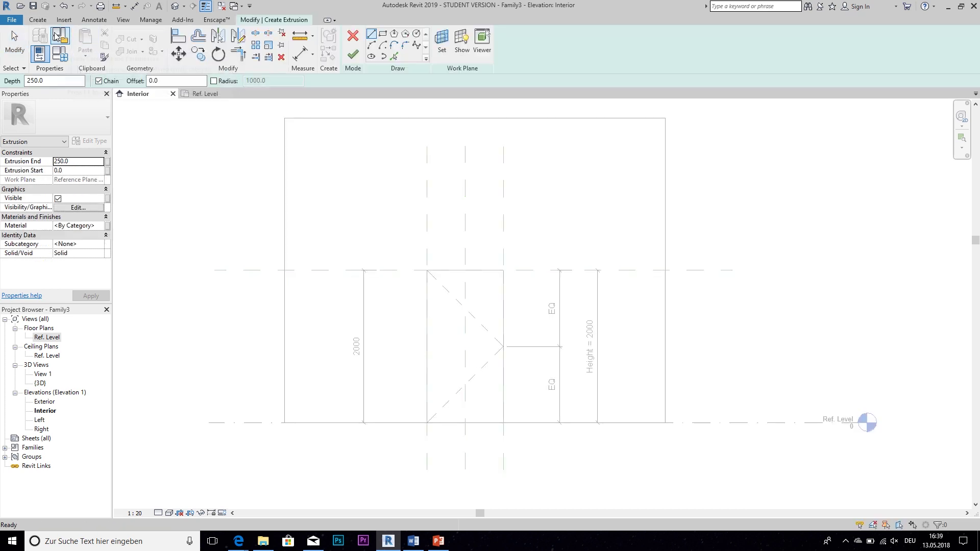
click(384, 36)
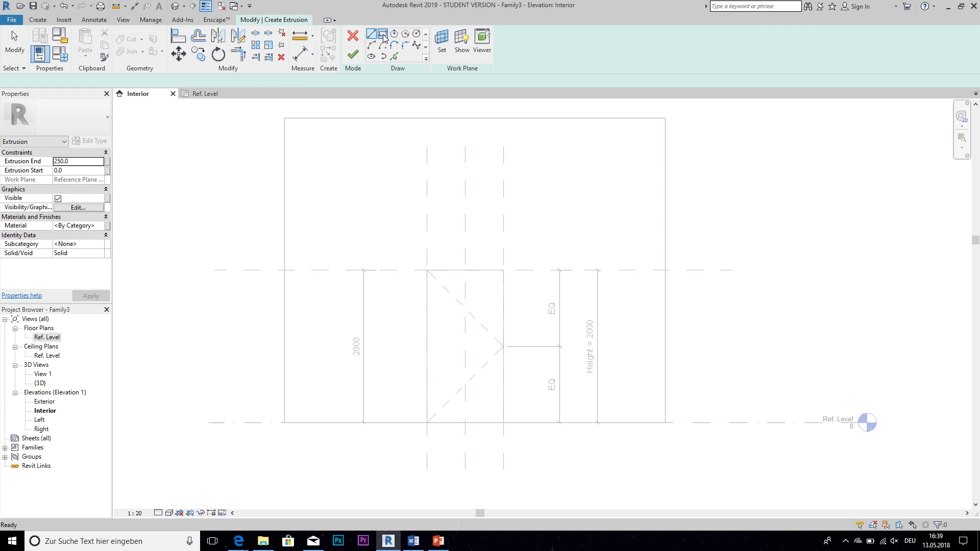
click(428, 270)
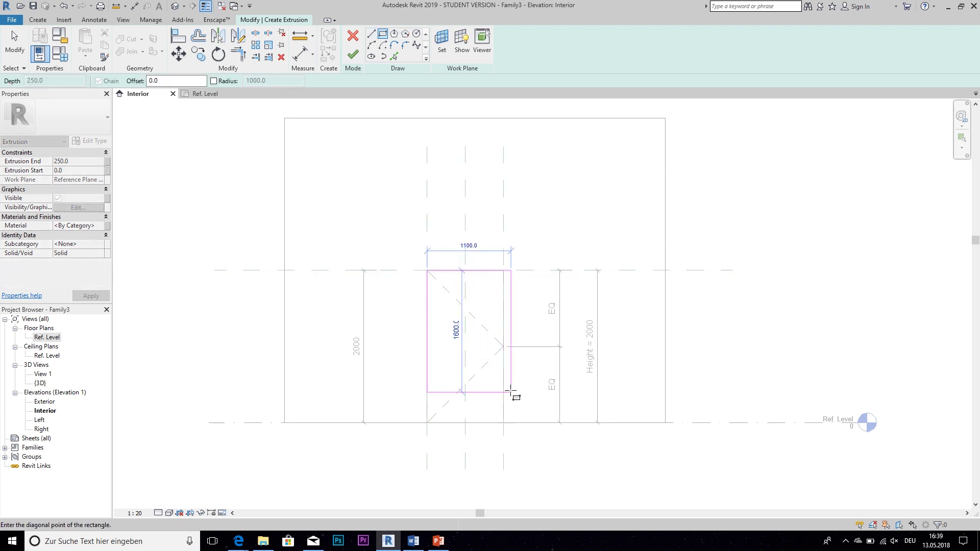
click(503, 423)
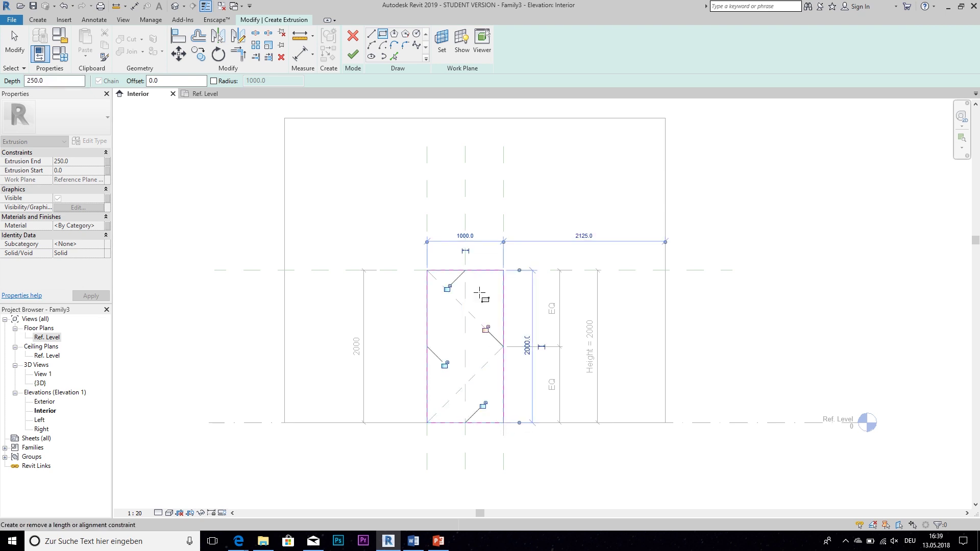
Lock the rectangle's edges to the reference planes and sketch a smaller inner rectangle.
click(447, 288)
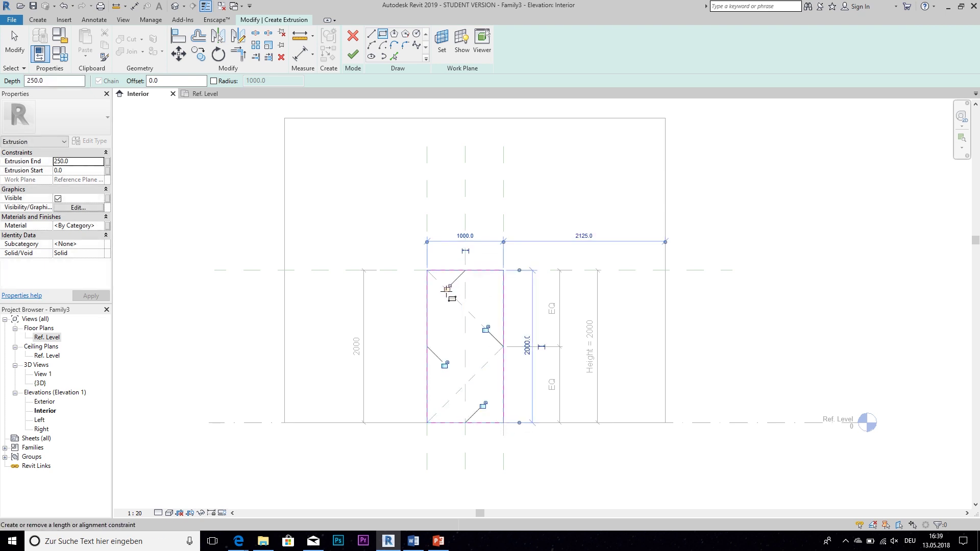
click(485, 330)
click(445, 365)
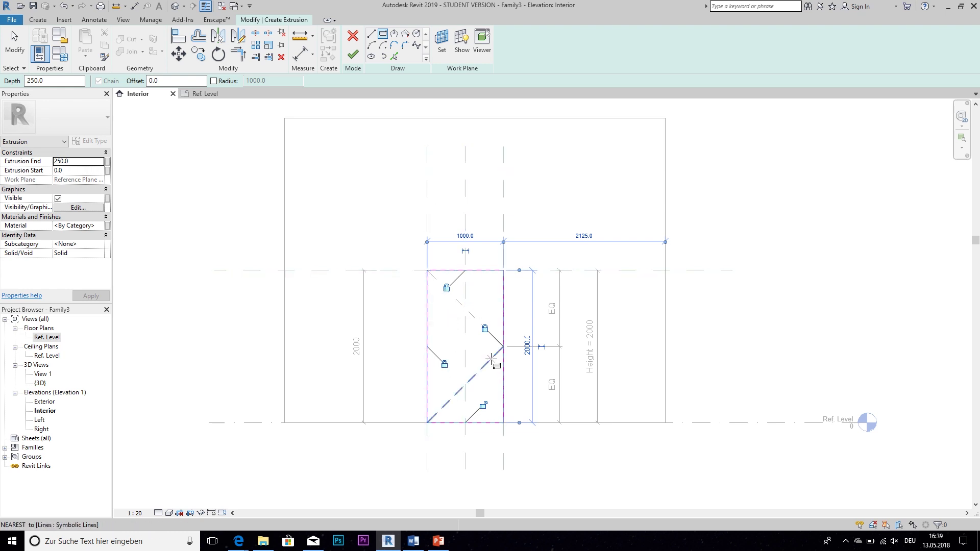
click(483, 405)
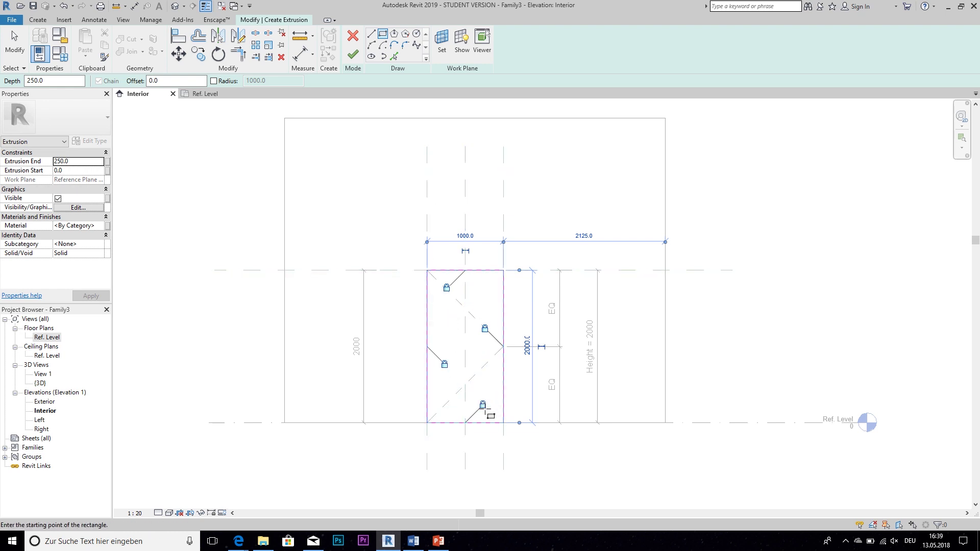
click(438, 280)
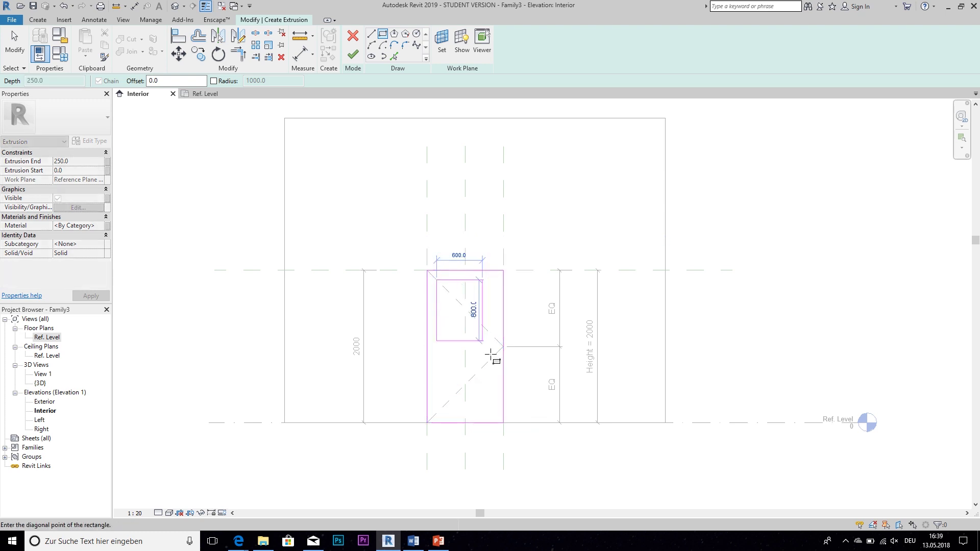
click(495, 423)
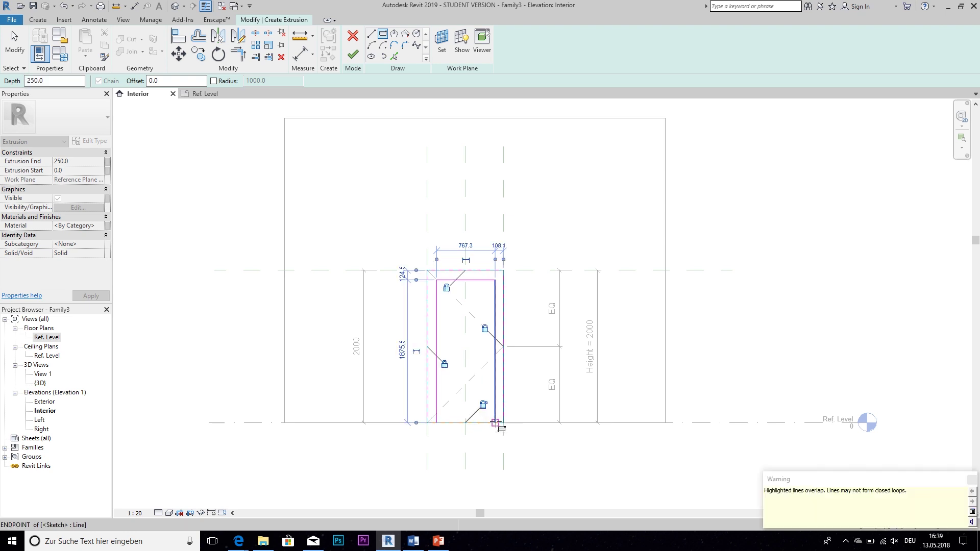
Attempt to shorten the bottom sketch line, then cancel the joined-elements error.
key(Escape)
key(Escape)
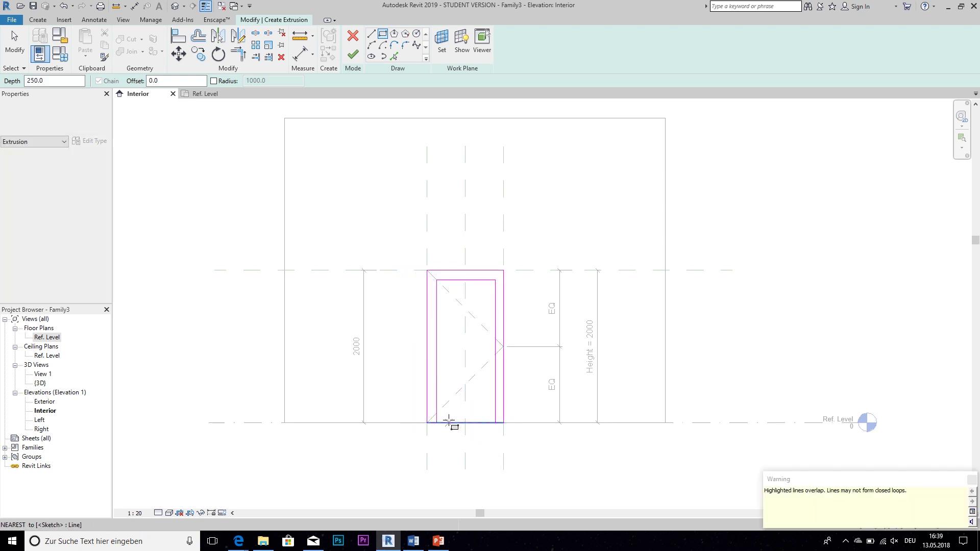
scroll(442, 426, up, 4)
click(443, 423)
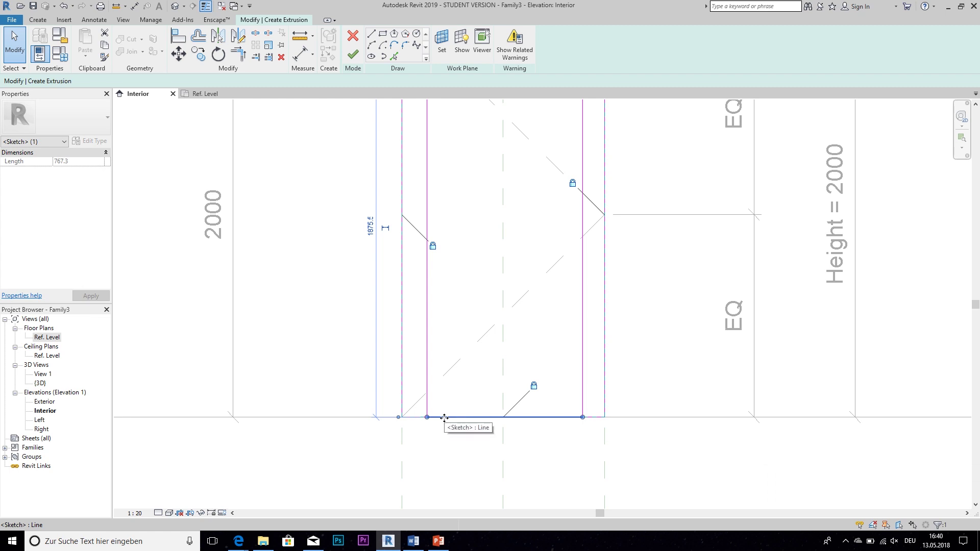
key(ctrl+z)
click(470, 421)
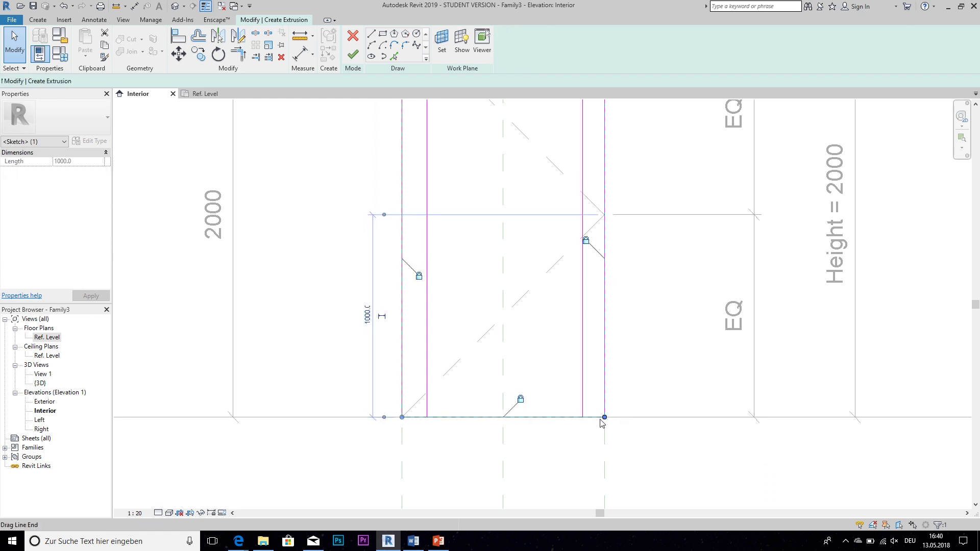
drag(604, 418, 427, 413)
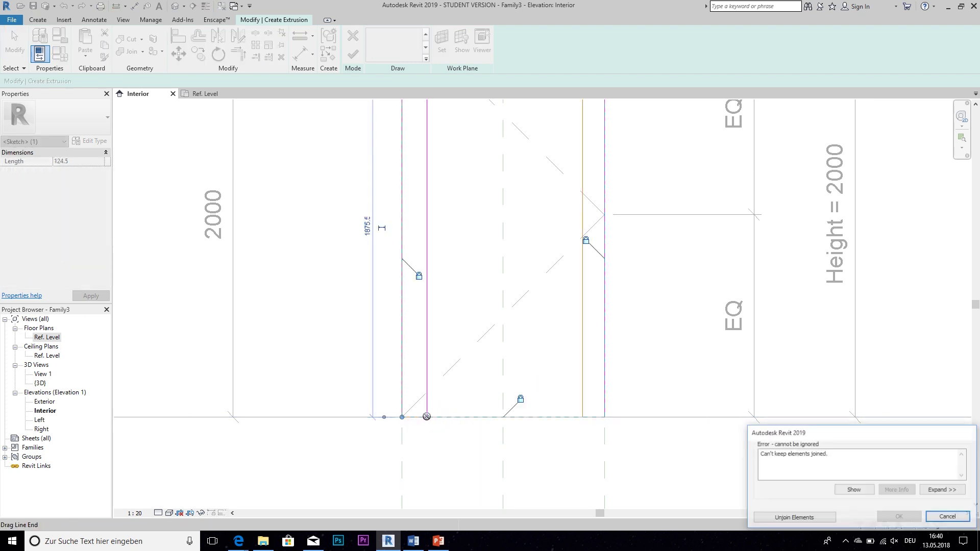
click(795, 518)
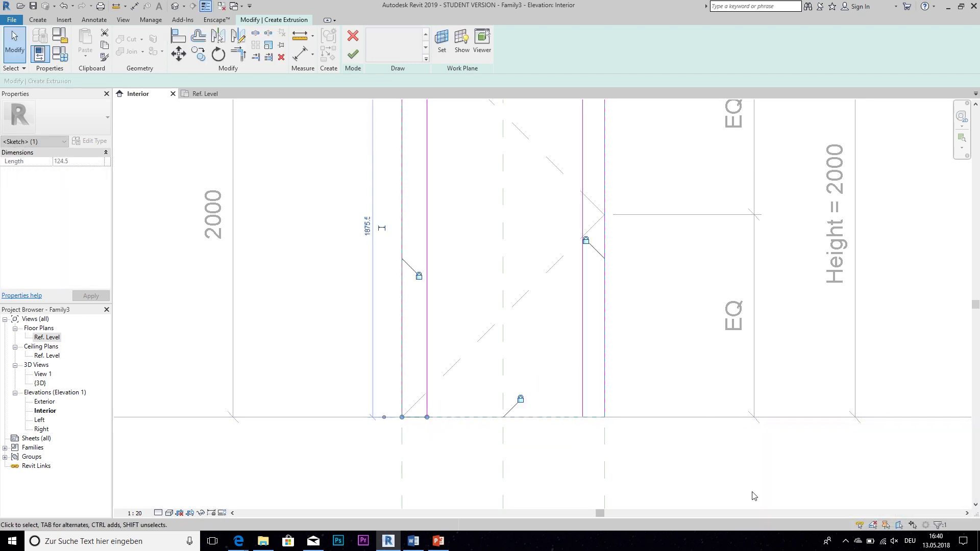
click(342, 270)
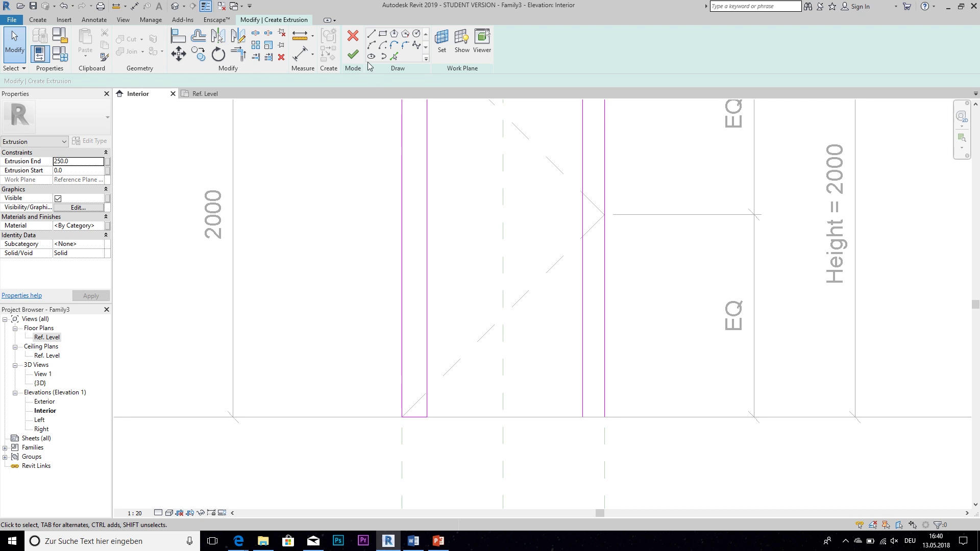
Draw the short line closing the bottom of the right jamb.
click(371, 34)
click(583, 416)
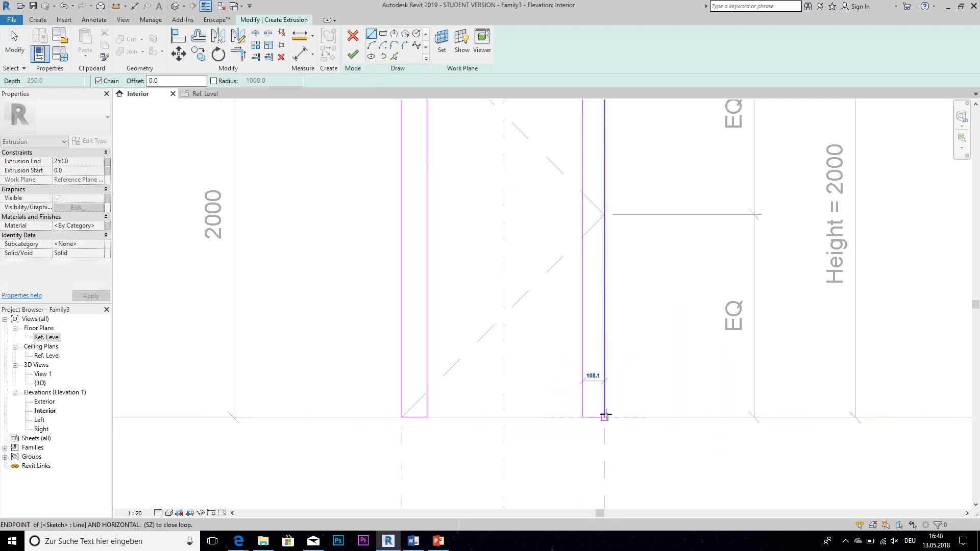
click(605, 416)
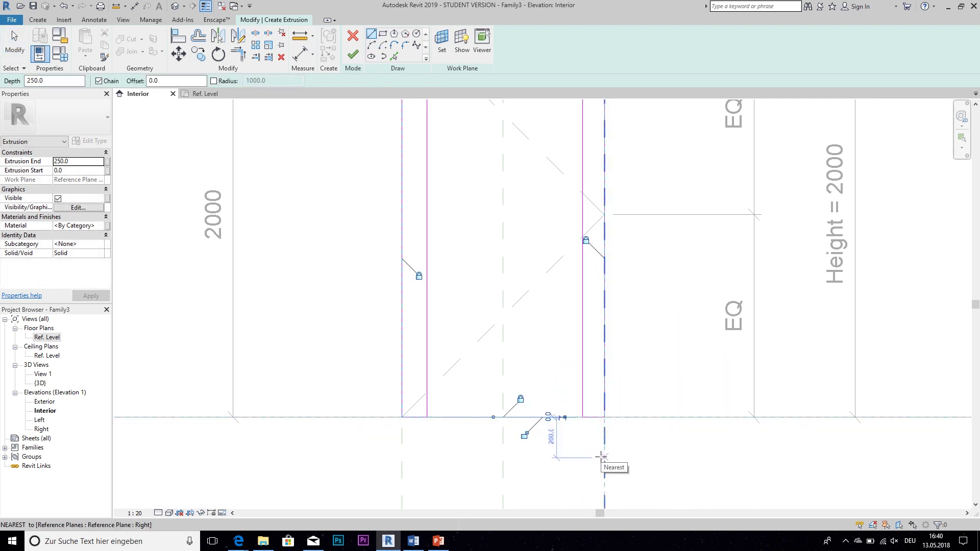
key(Escape)
key(Escape)
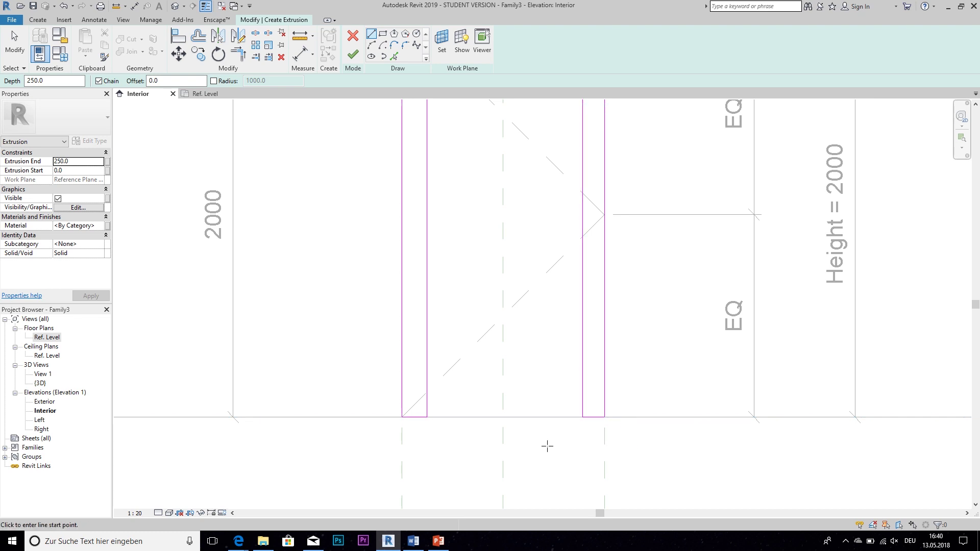
scroll(547, 446, down, 2)
key(Escape)
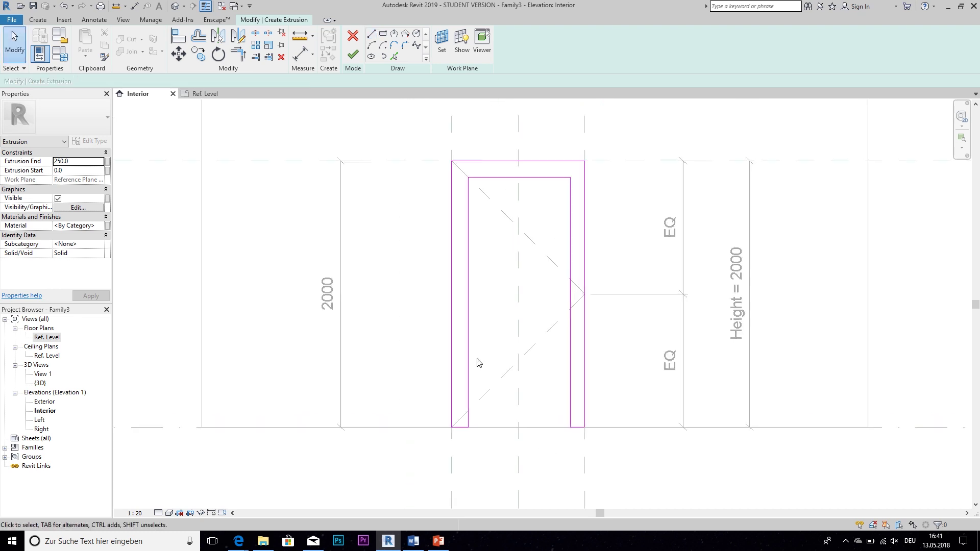
Add aligned thickness dimensions to the left jamb (125), head (125) and right jamb (108).
click(92, 23)
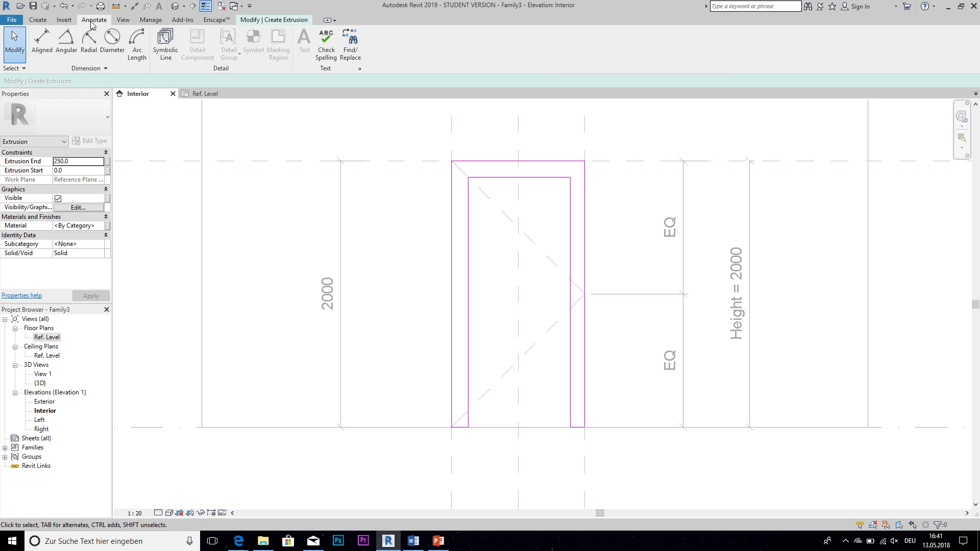
click(42, 43)
click(451, 256)
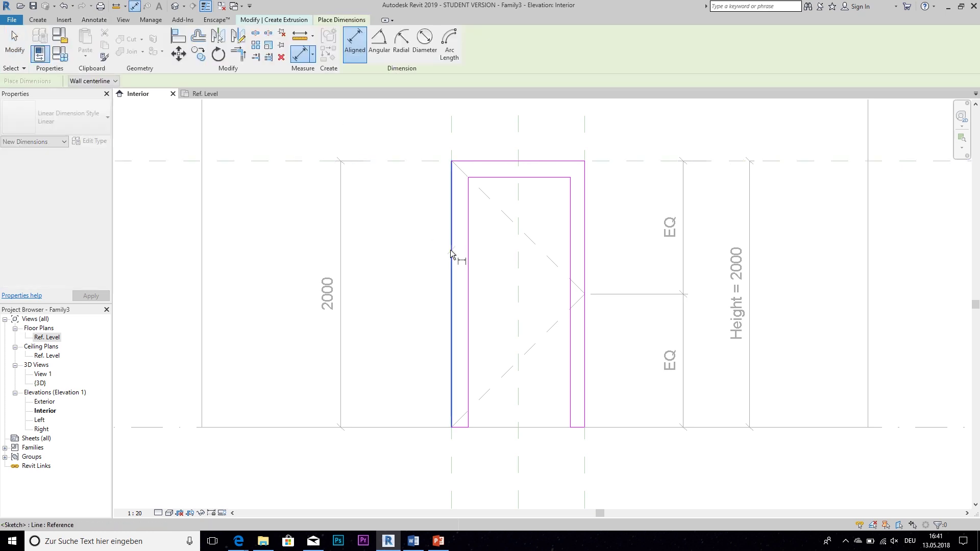
click(468, 255)
click(461, 254)
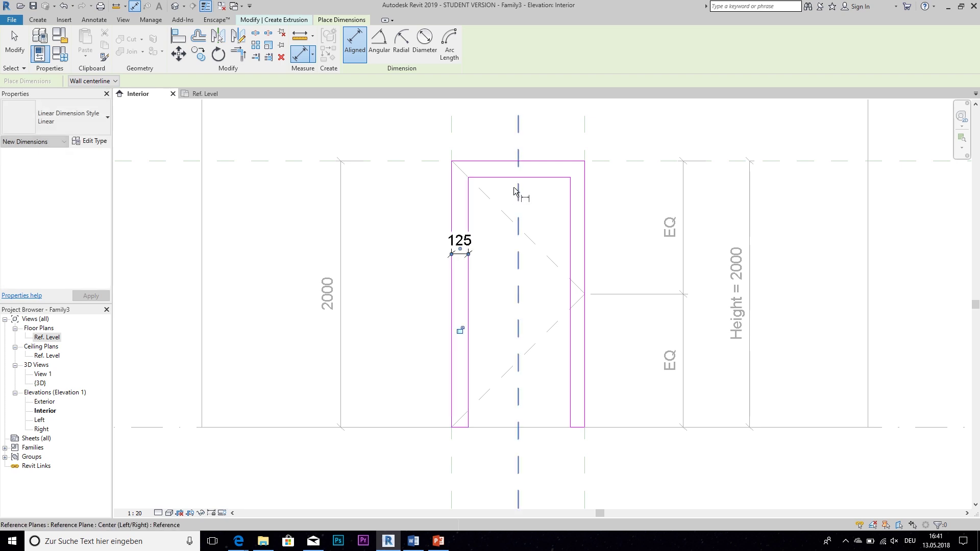
click(506, 162)
click(504, 178)
click(502, 168)
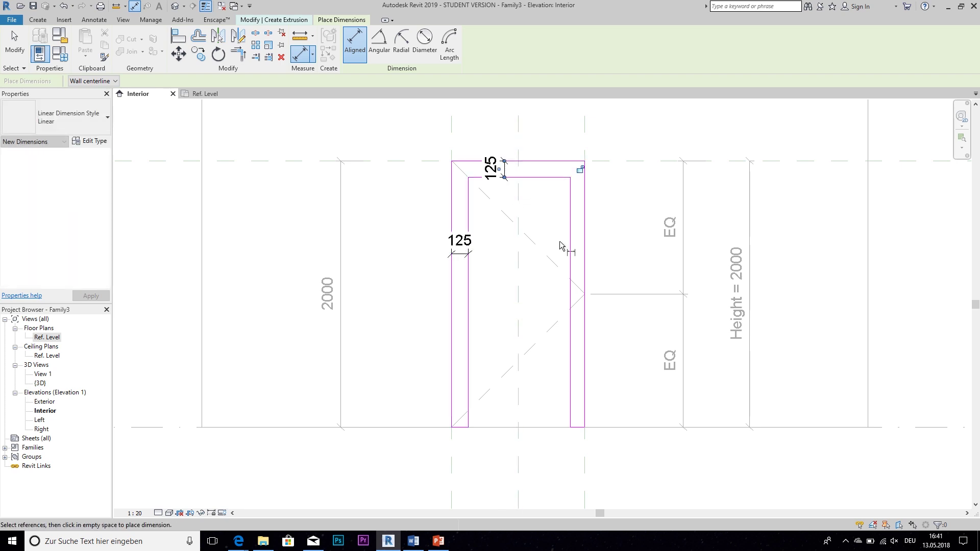
click(572, 251)
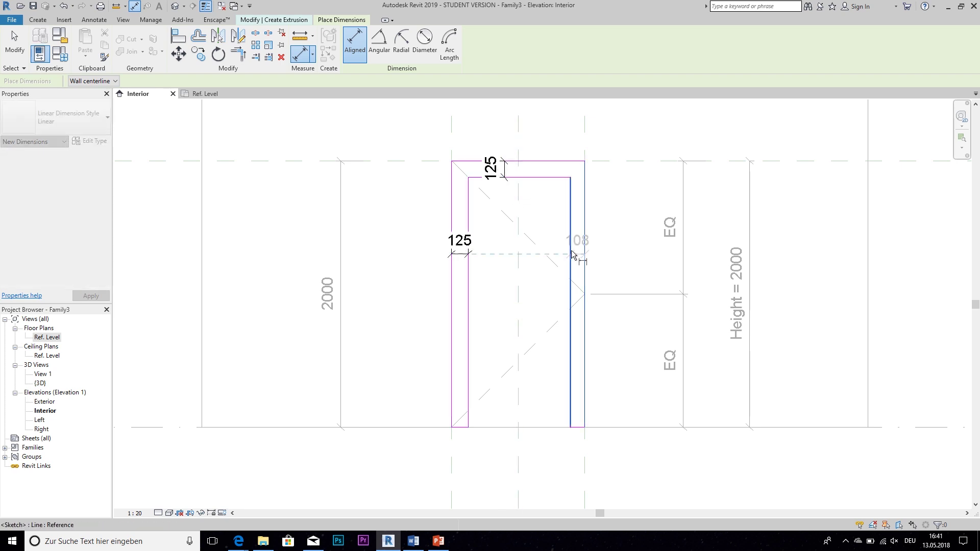
click(582, 257)
click(580, 259)
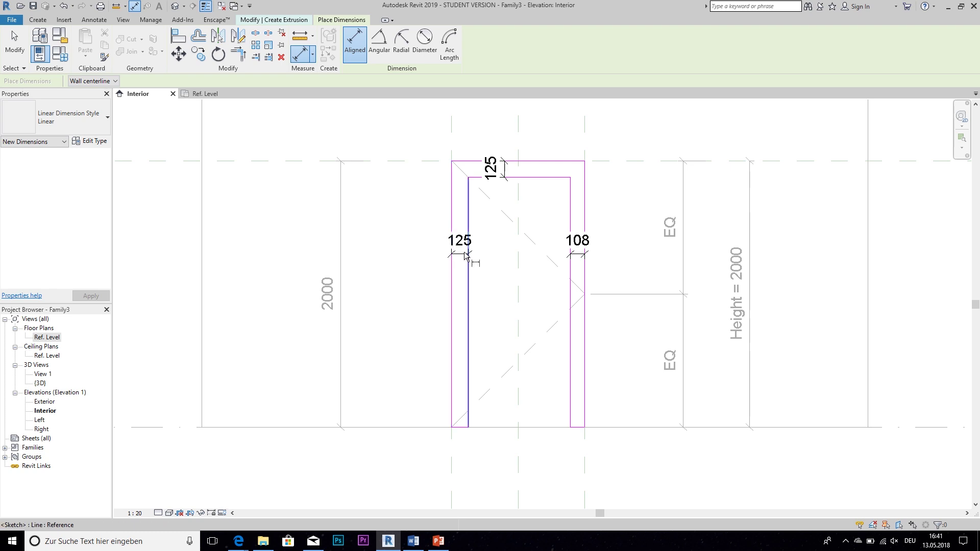
key(Escape)
key(Escape)
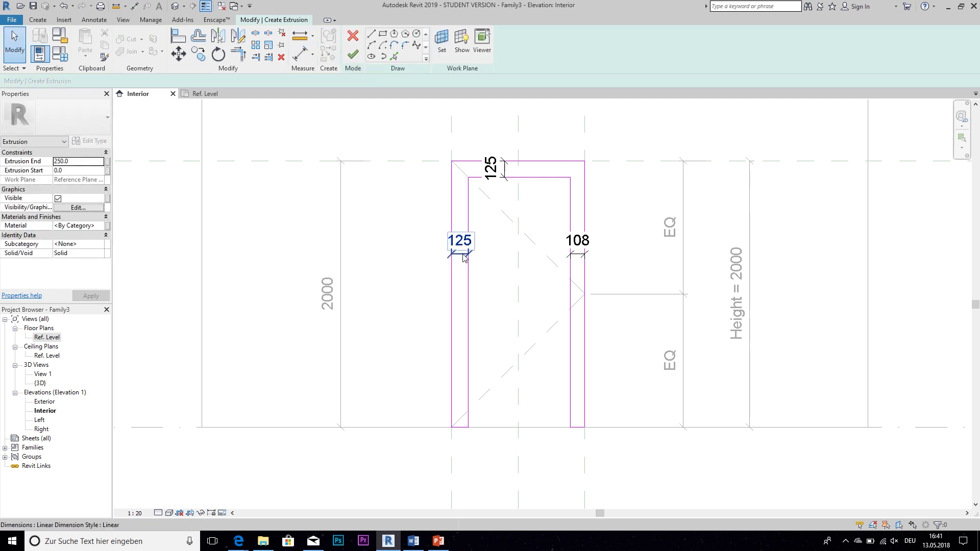
click(463, 255)
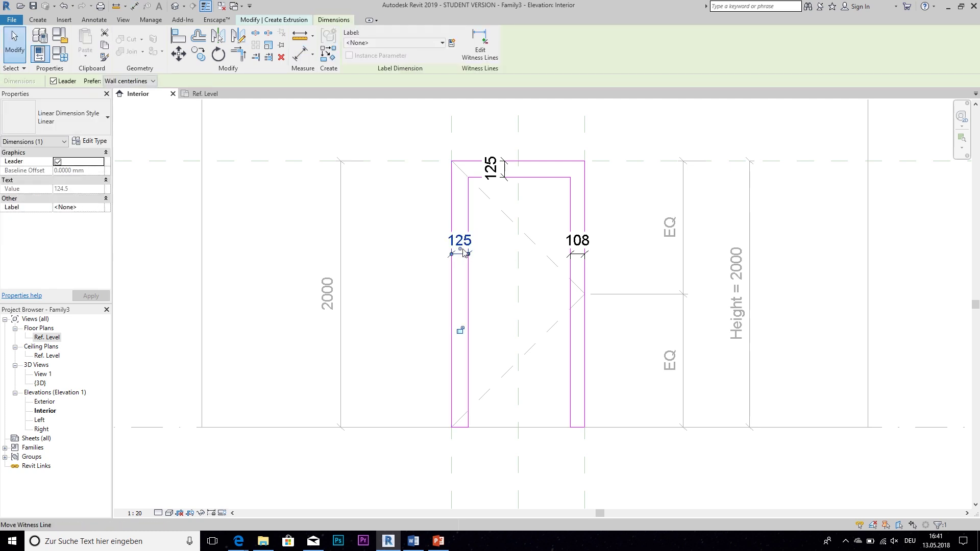
Create a Frame Thickness parameter on the left jamb's 125 dimension.
click(453, 45)
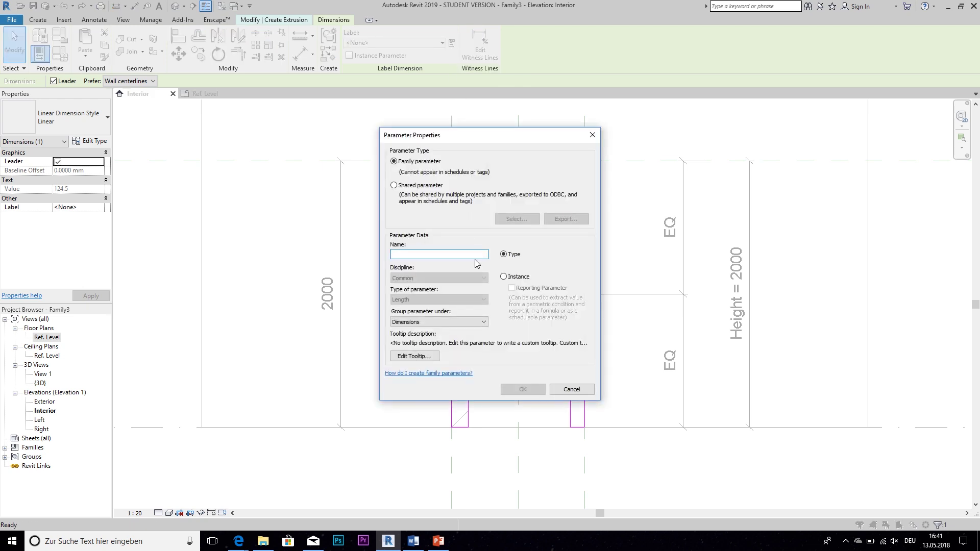
text(FRame Thickn)
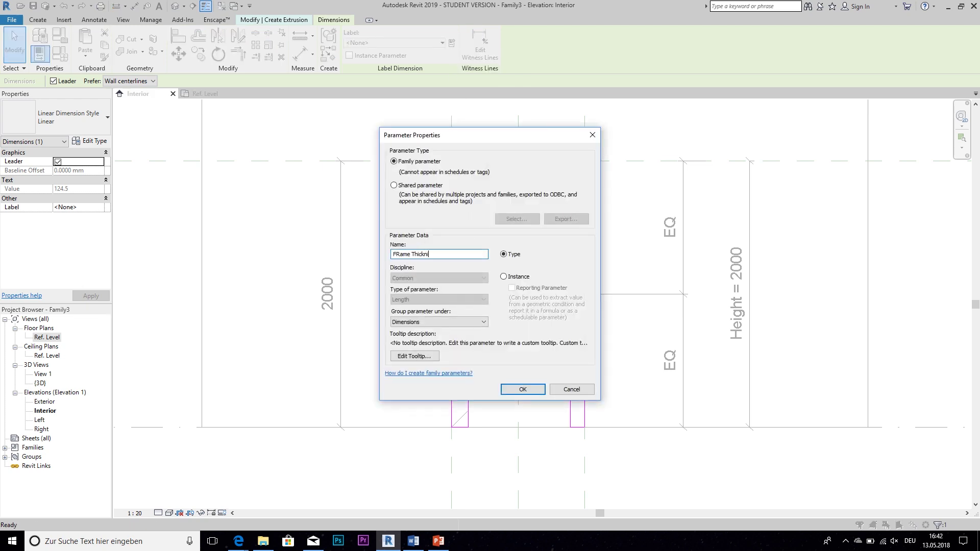
key(BackSpace)
key(BackSpace)
key(BackSpace)
key(BackSpace)
key(BackSpace)
key(BackSpace)
key(BackSpace)
key(BackSpace)
key(BackSpace)
click(513, 391)
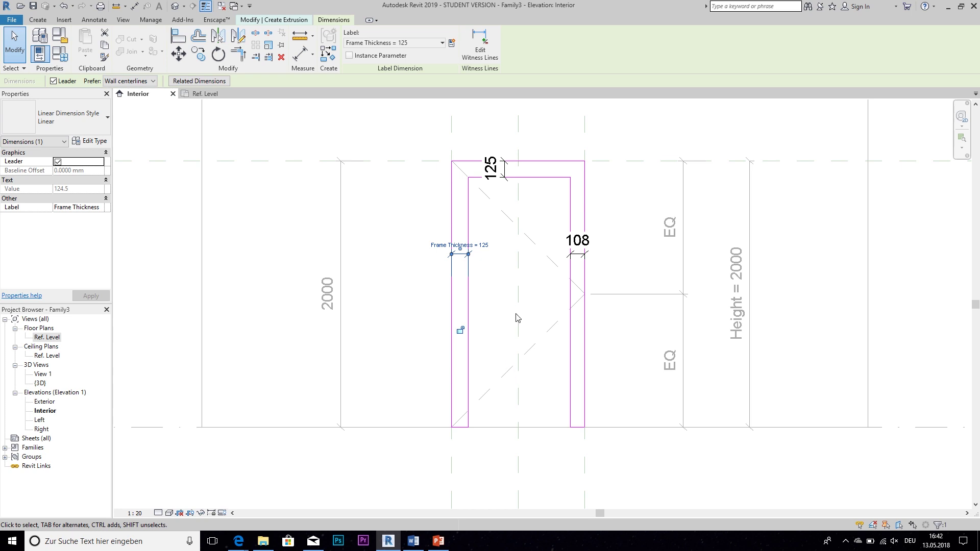
Label the head and right jamb dimensions with Frame Thickness.
click(505, 171)
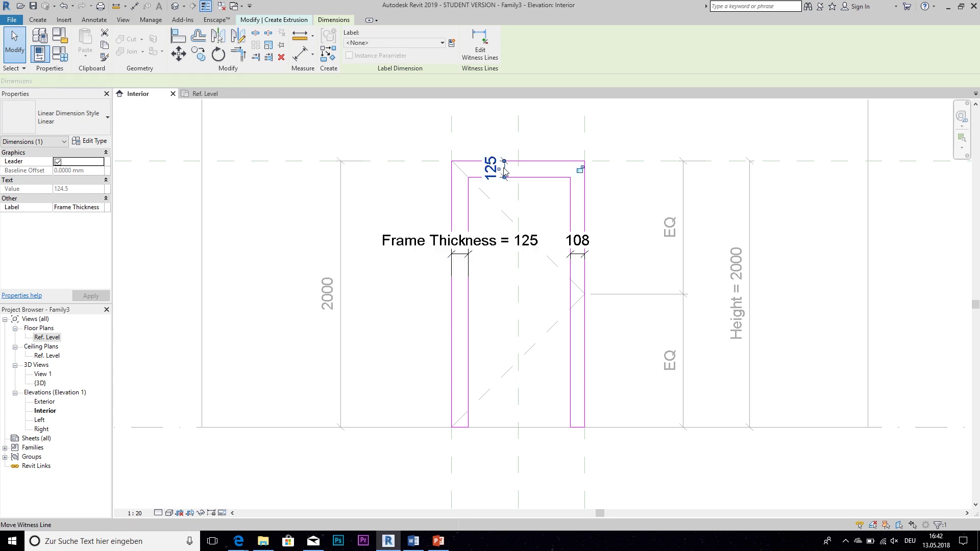
ctrl+click(582, 257)
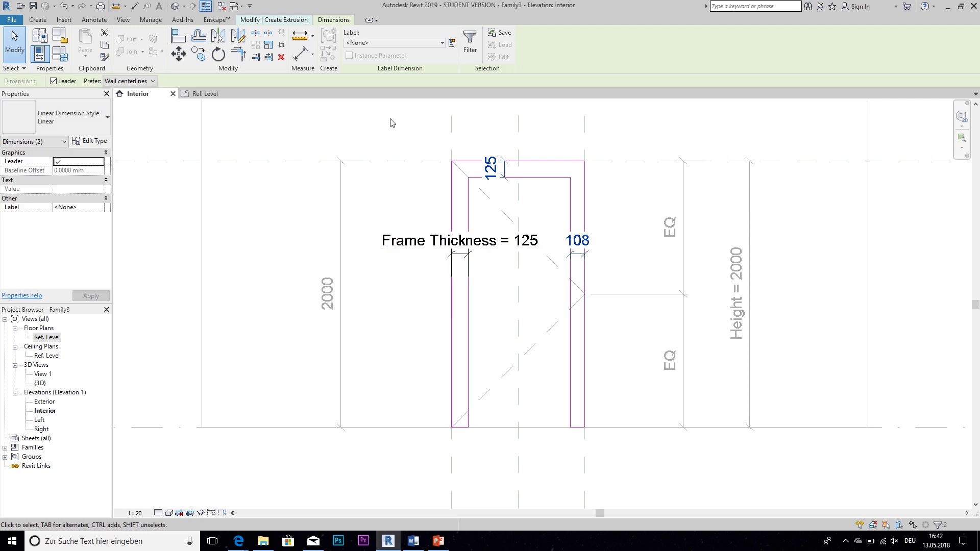
click(442, 44)
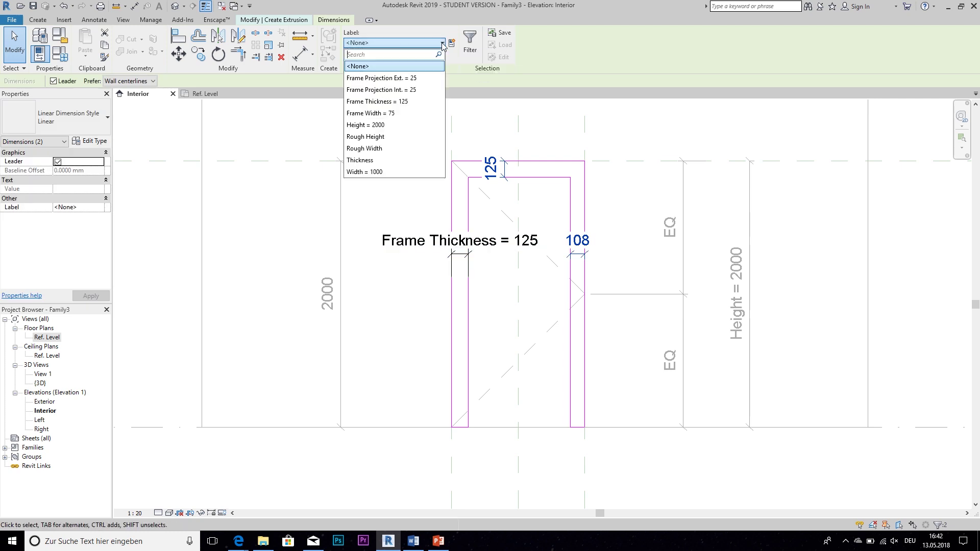
click(398, 102)
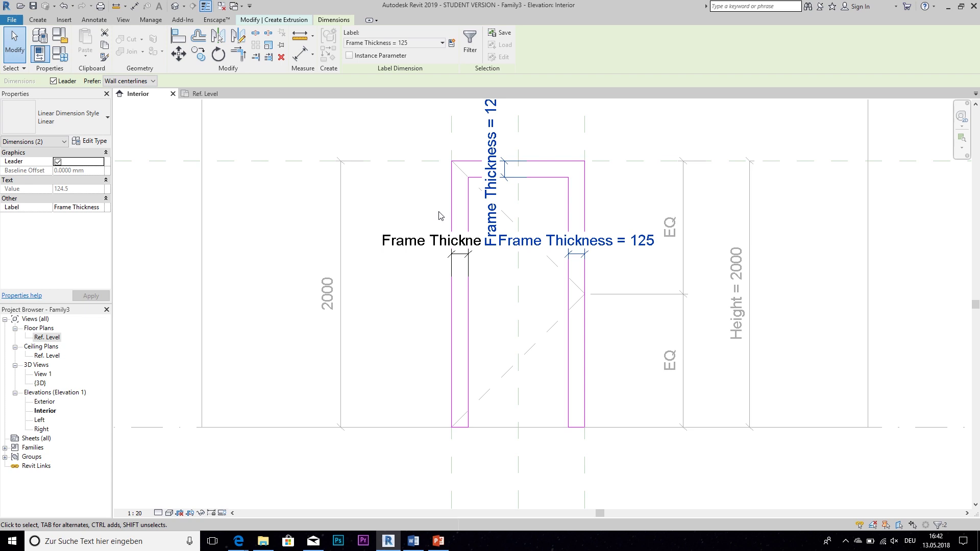
Set Frame Thickness to 80 in Family Types and finish the frame extrusion sketch.
click(47, 59)
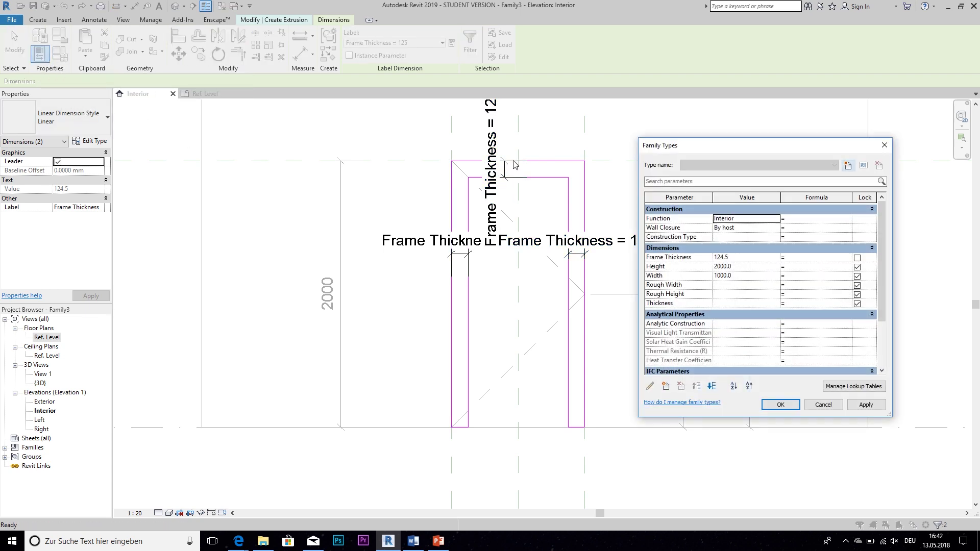
click(757, 258)
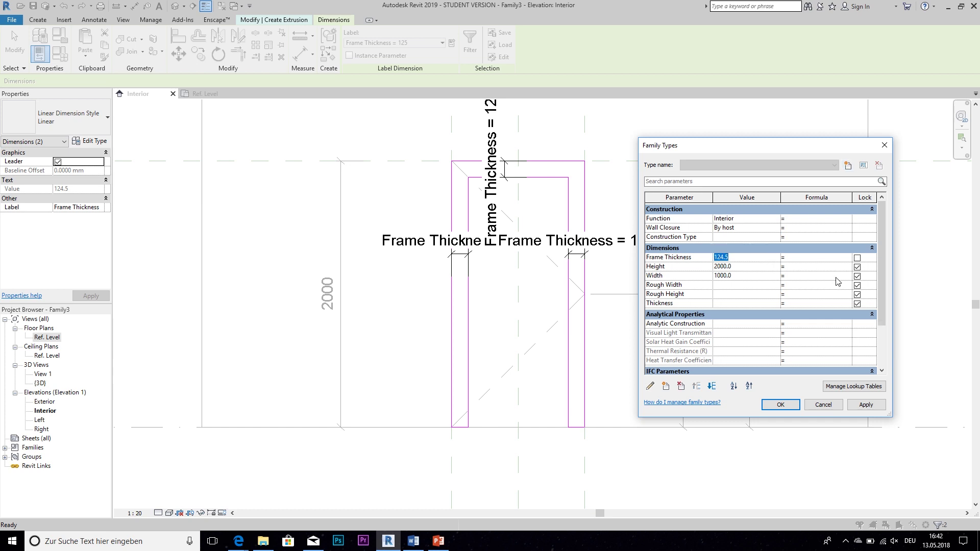
text(80)
click(862, 404)
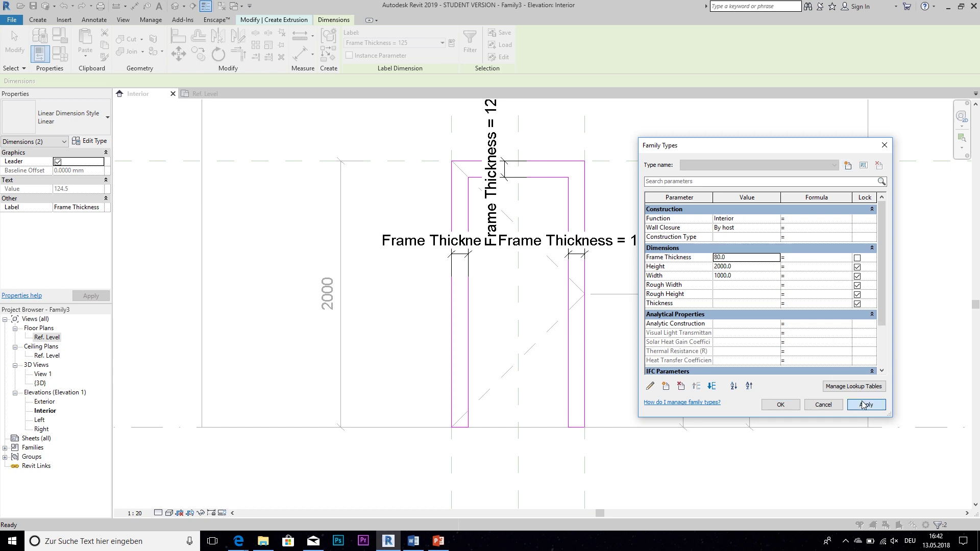
click(784, 407)
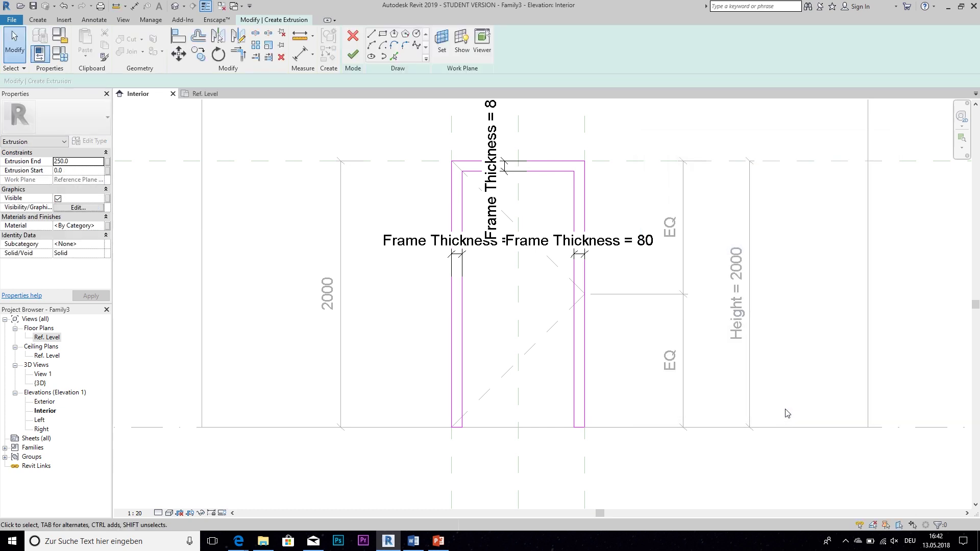
click(351, 54)
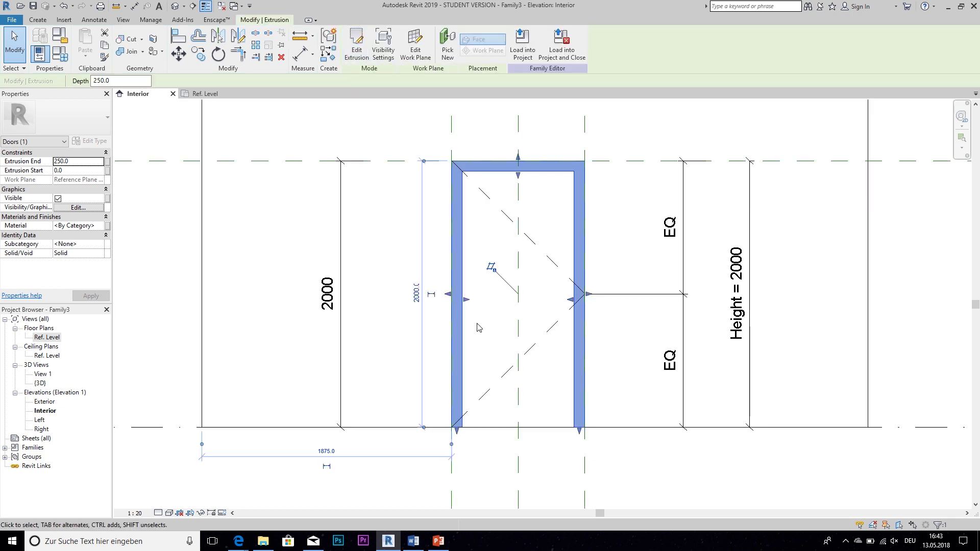
In the Ref. Level plan, align the frame extrusion's face to the wall and lock it.
click(204, 97)
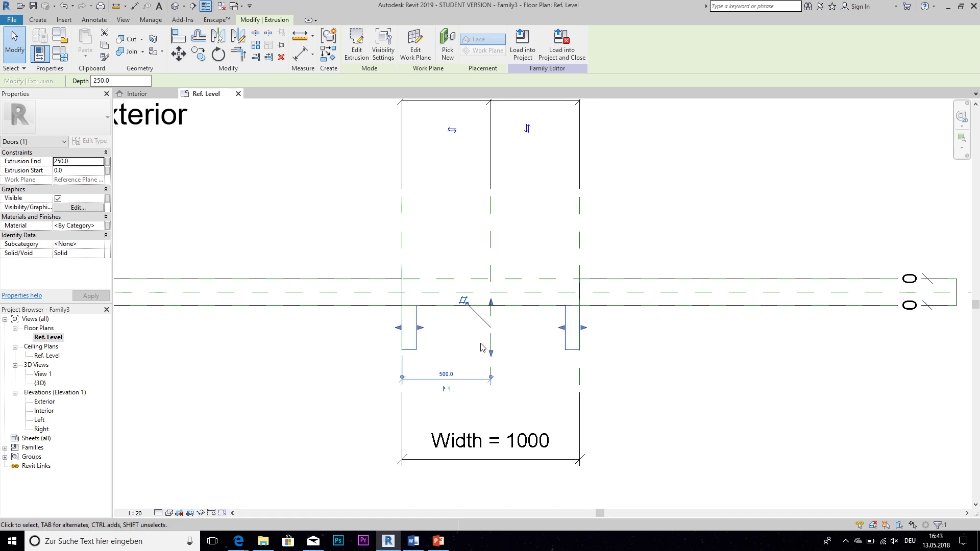
drag(491, 353, 483, 279)
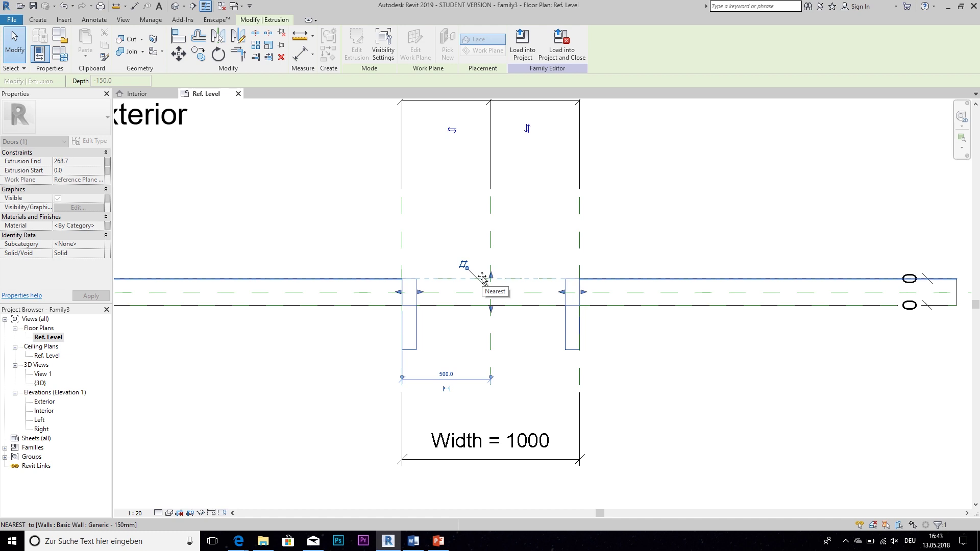
drag(483, 279, 484, 281)
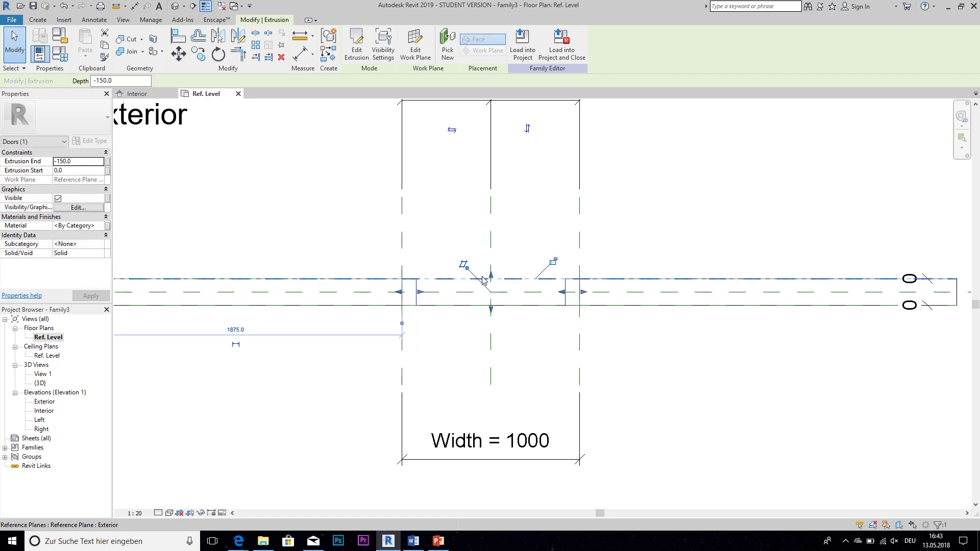
click(553, 263)
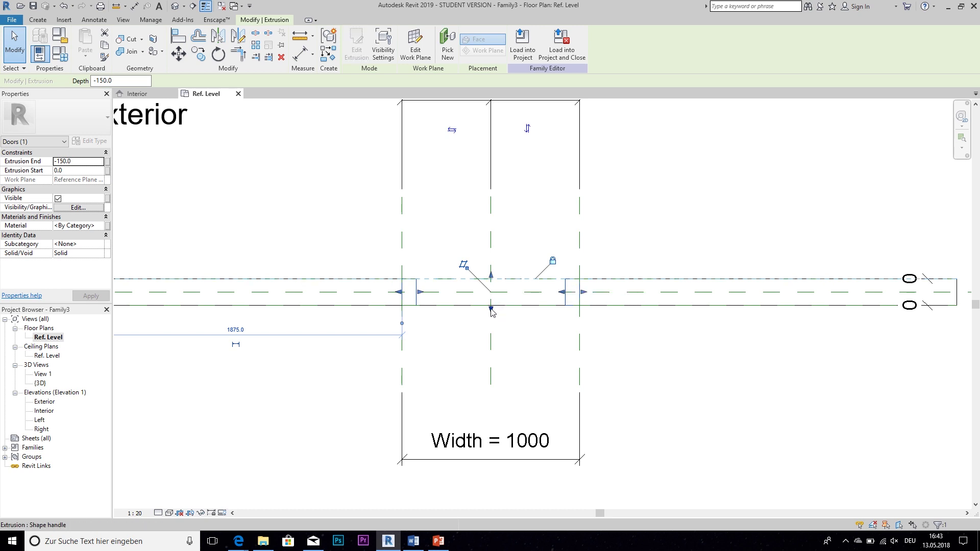
drag(491, 309, 490, 305)
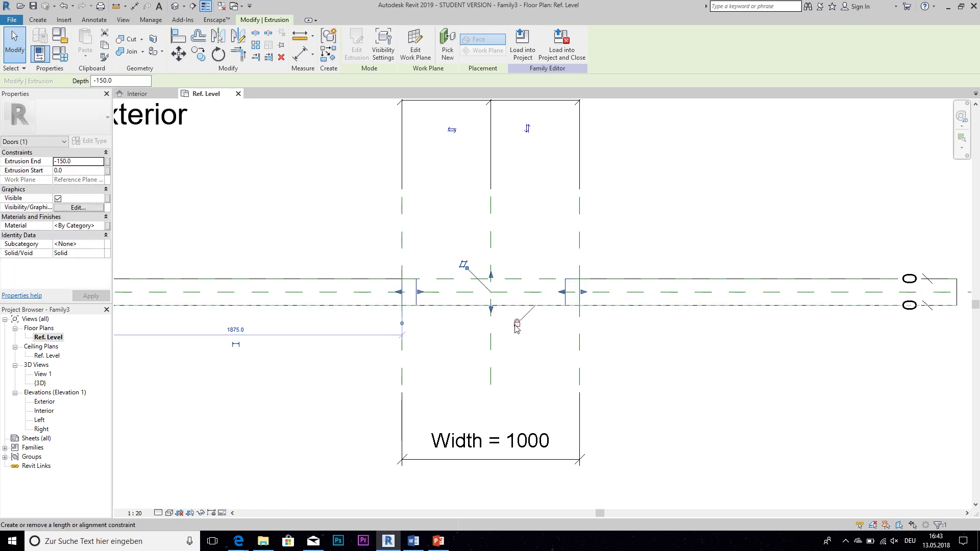
click(280, 385)
scroll(284, 386, down, 2)
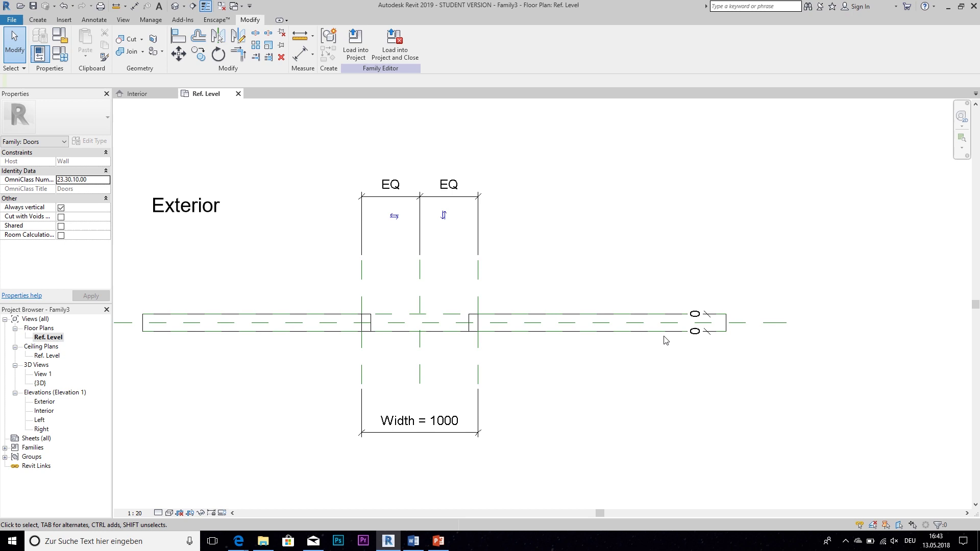
Switch the wall to Generic - 300mm, check the extrusion depth, then restore Generic - 150mm.
click(643, 330)
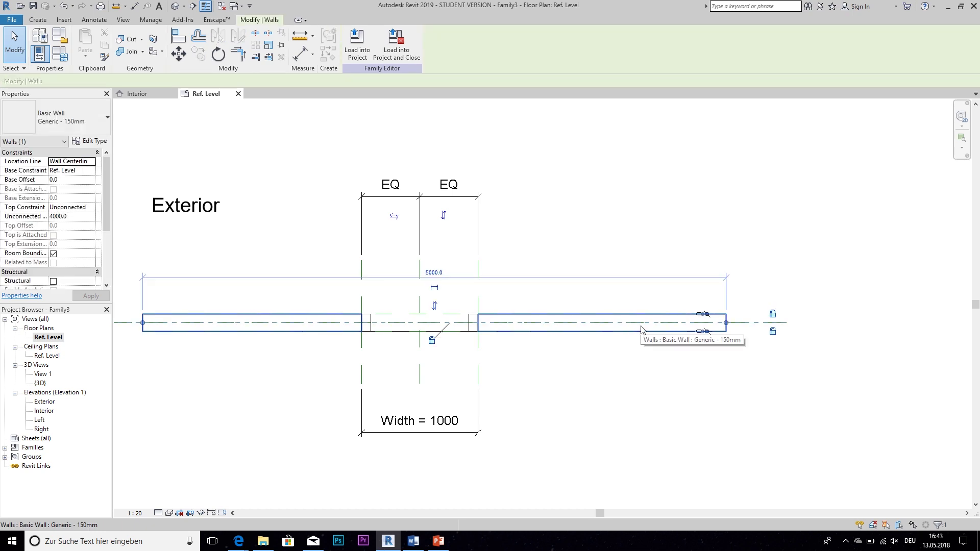
click(93, 120)
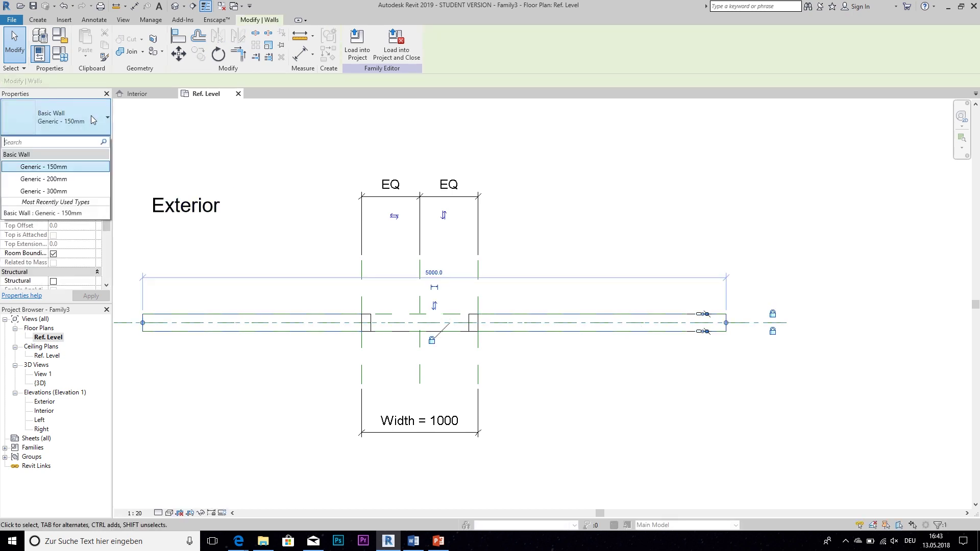
click(61, 192)
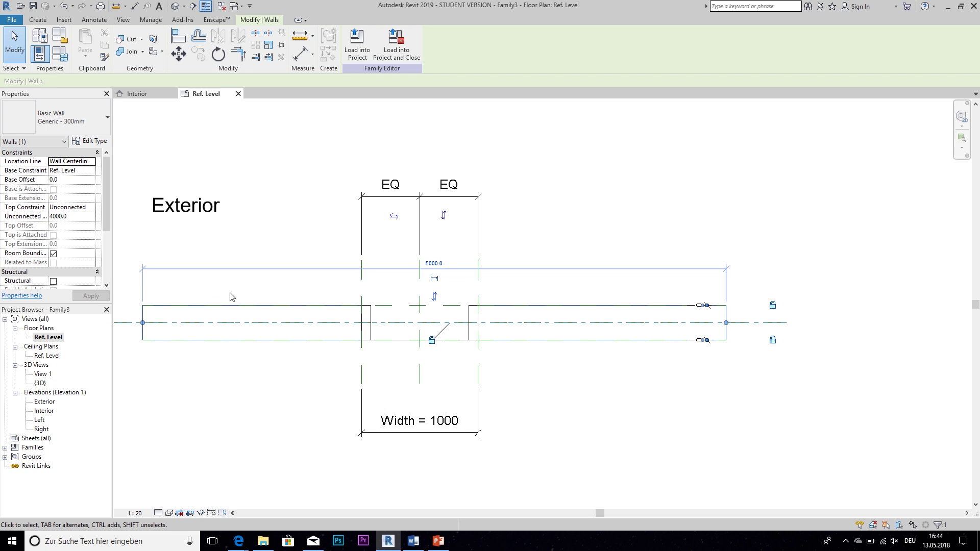
click(374, 322)
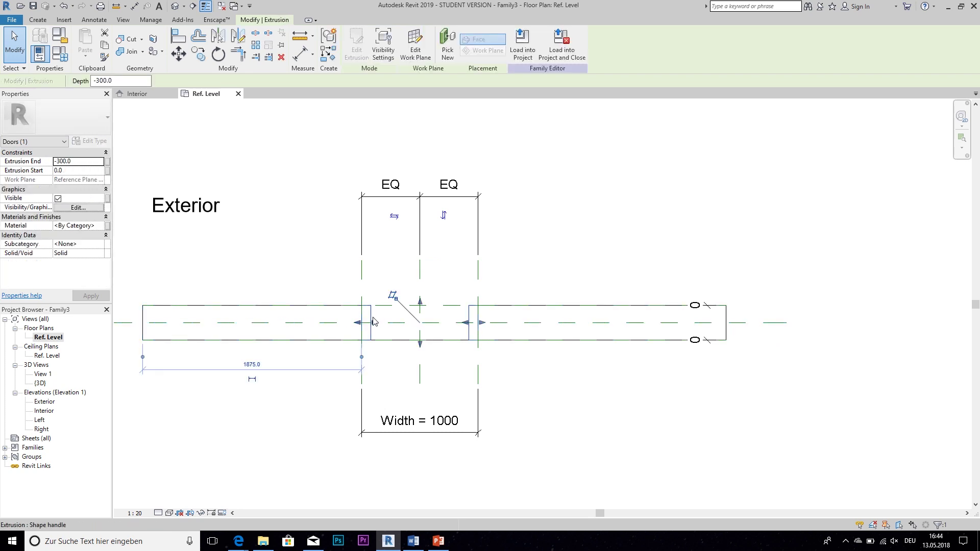
click(263, 289)
click(257, 310)
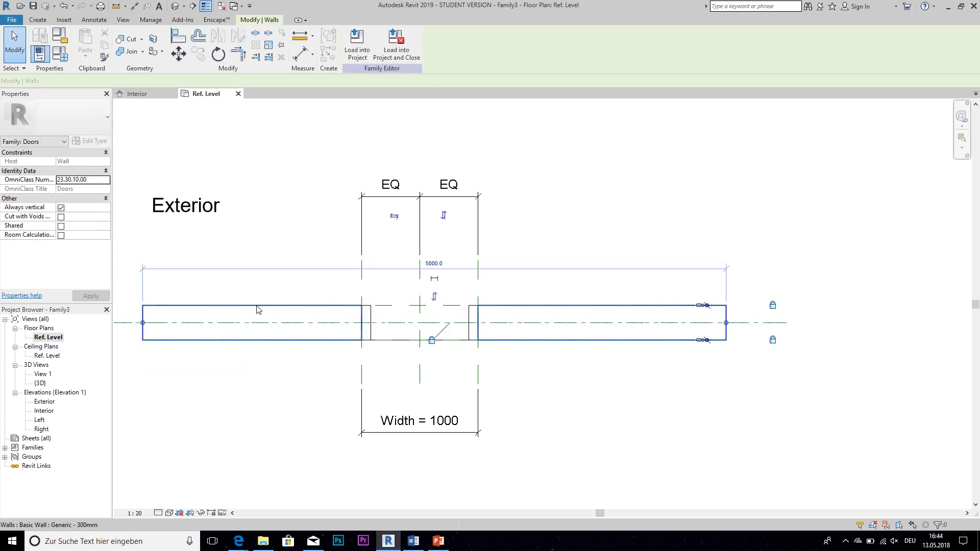
click(61, 117)
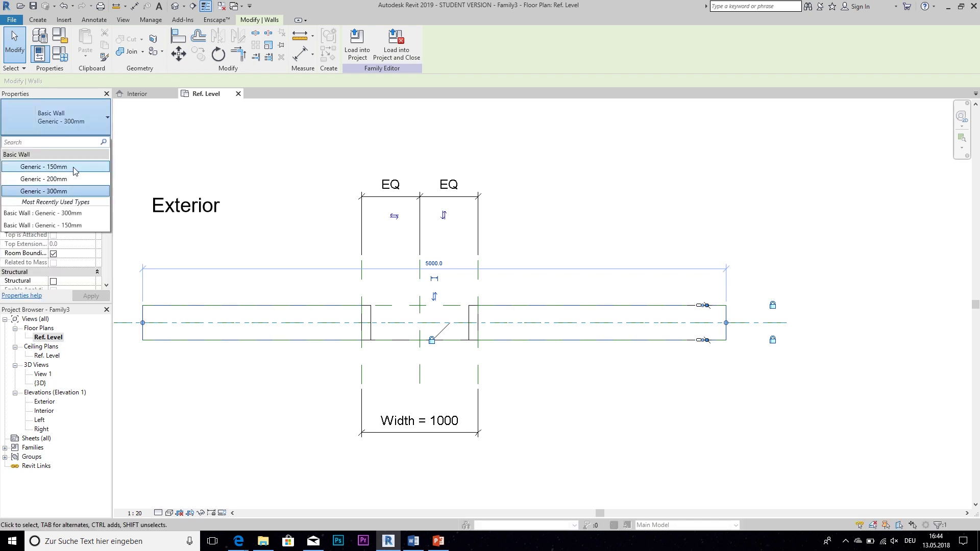
click(74, 168)
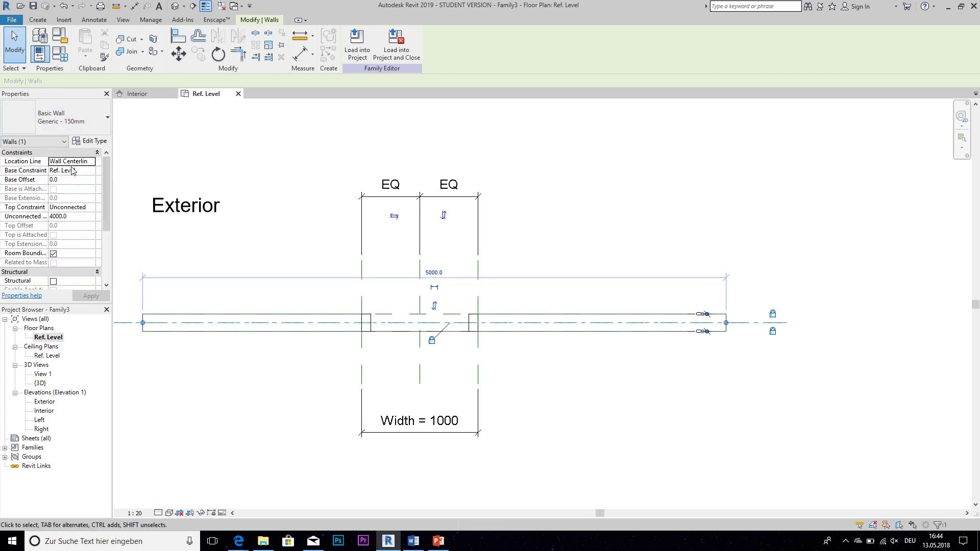
click(305, 242)
scroll(392, 308, up, 2)
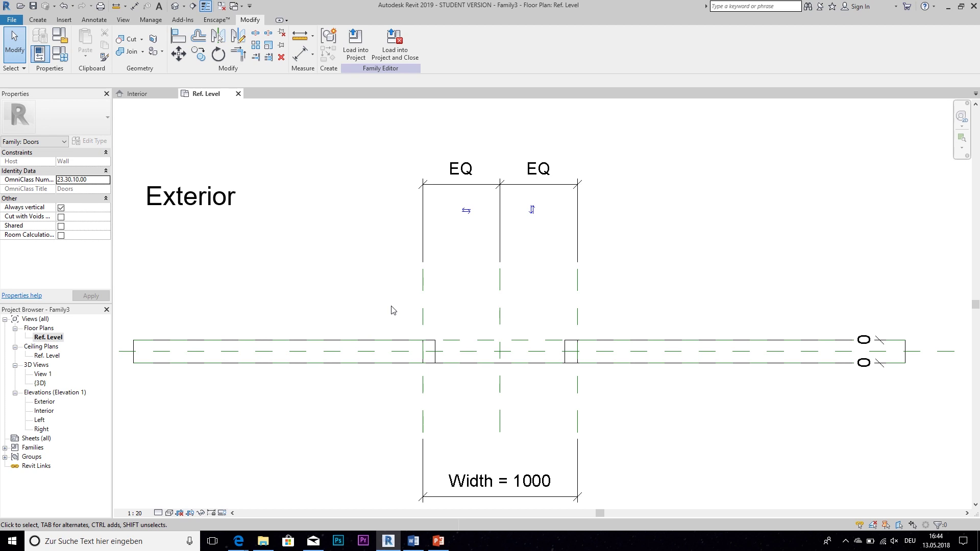
Centre the door opening in the plan, then open the Void Forms list on the Interior elevation.
scroll(424, 347, up, 4)
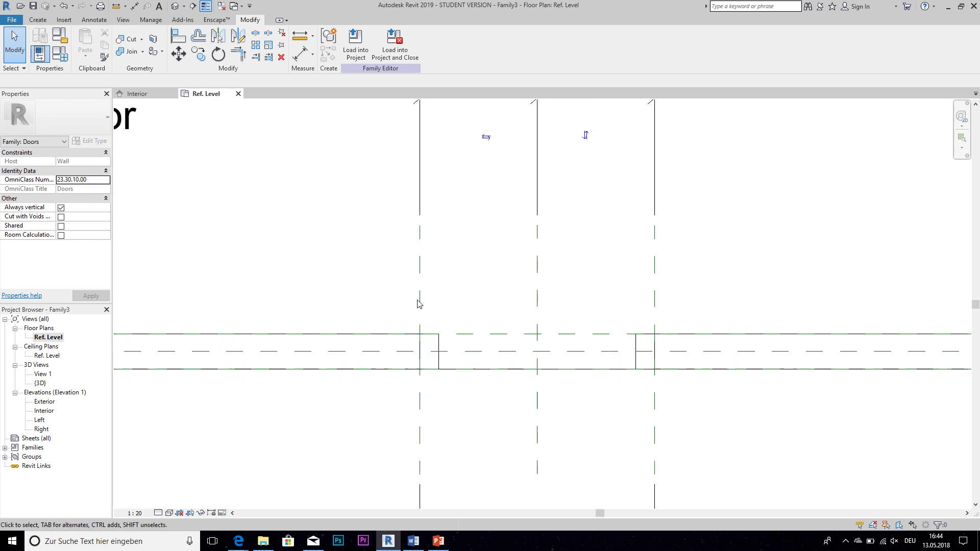
middle_drag(467, 365, 403, 243)
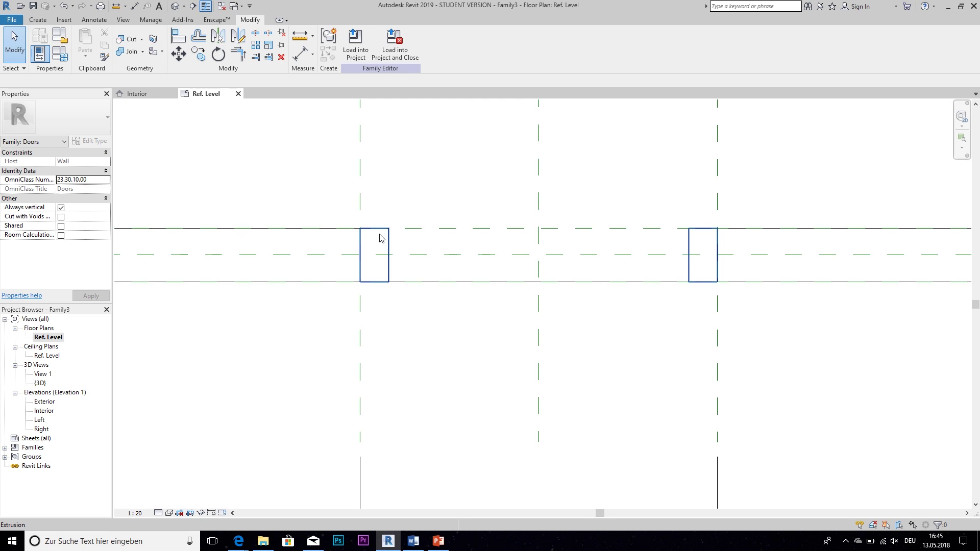
click(38, 19)
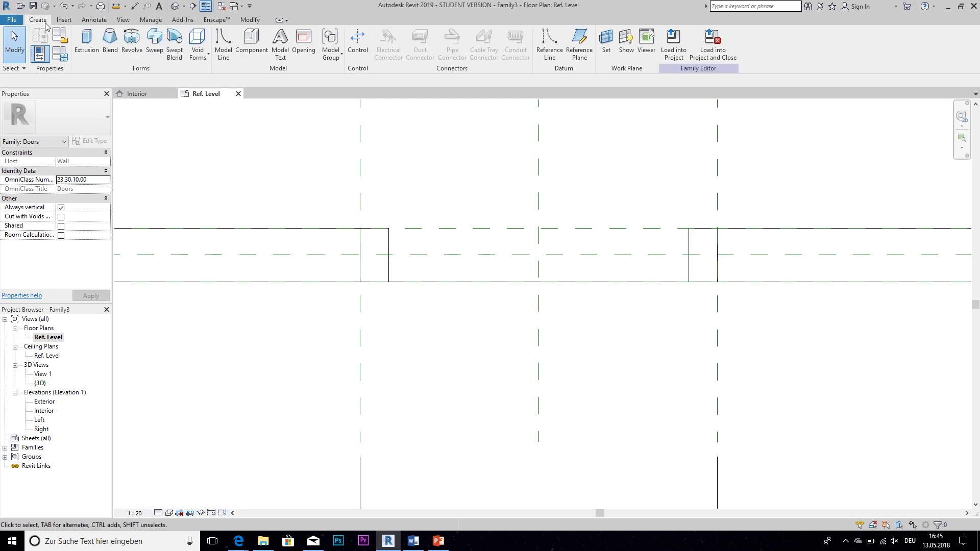
click(204, 46)
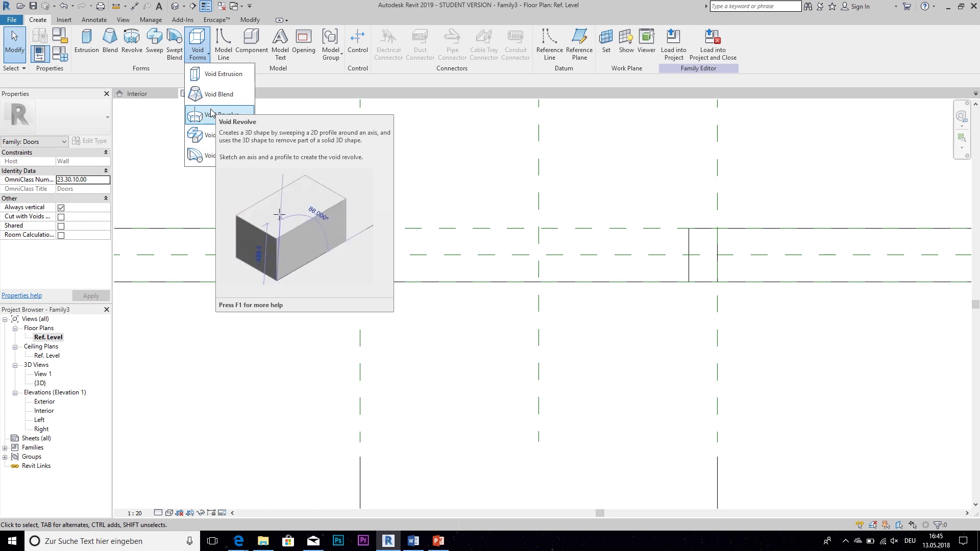
click(243, 177)
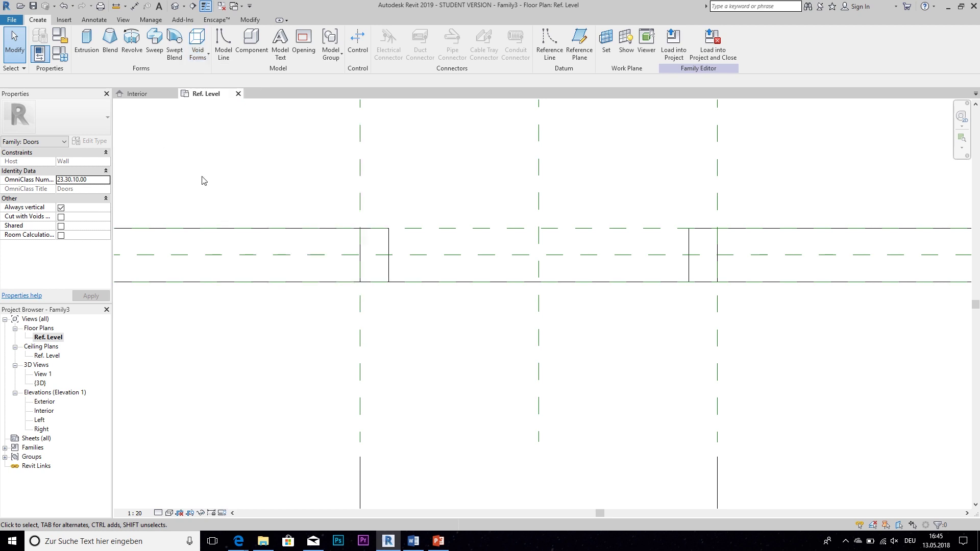
click(138, 94)
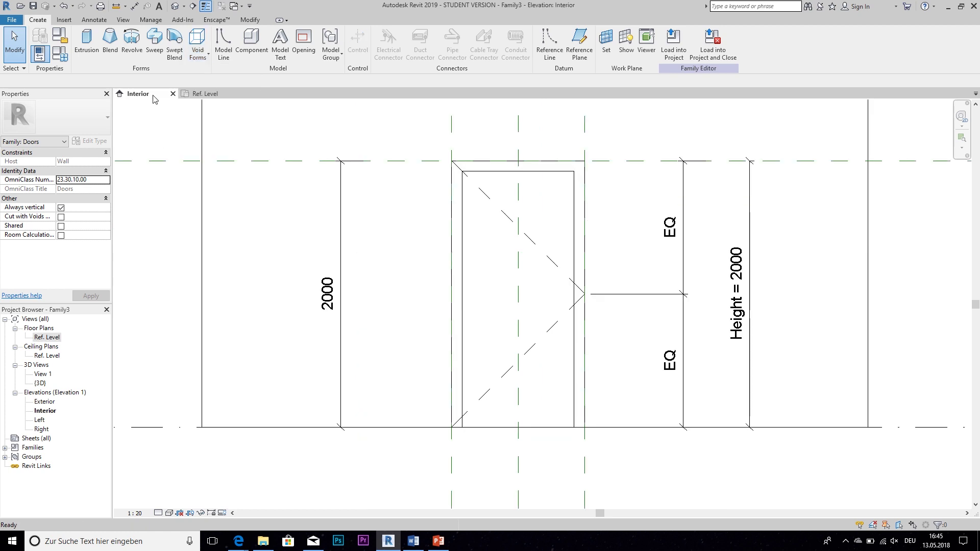
click(198, 55)
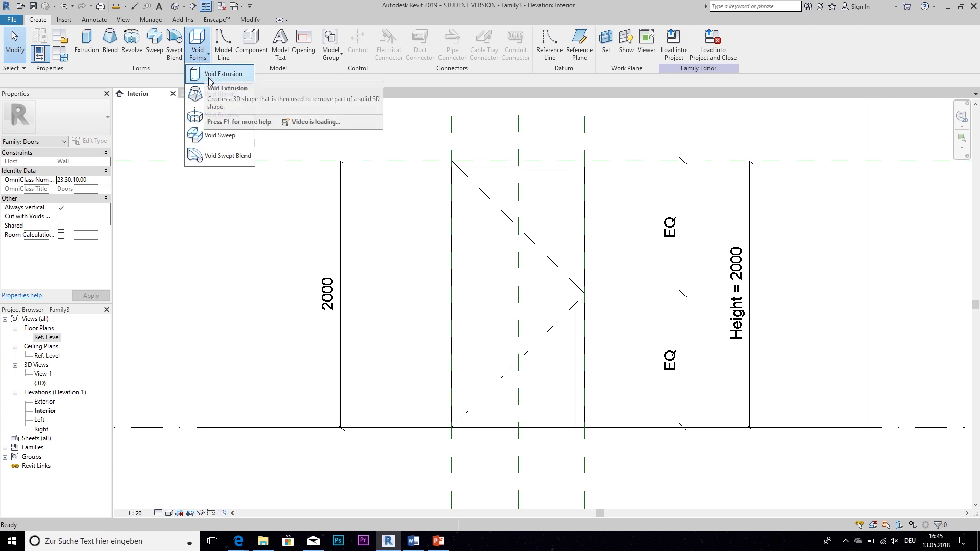
Start a void extrusion and sketch a rectangle around the opening, locking all four lines to it.
click(209, 77)
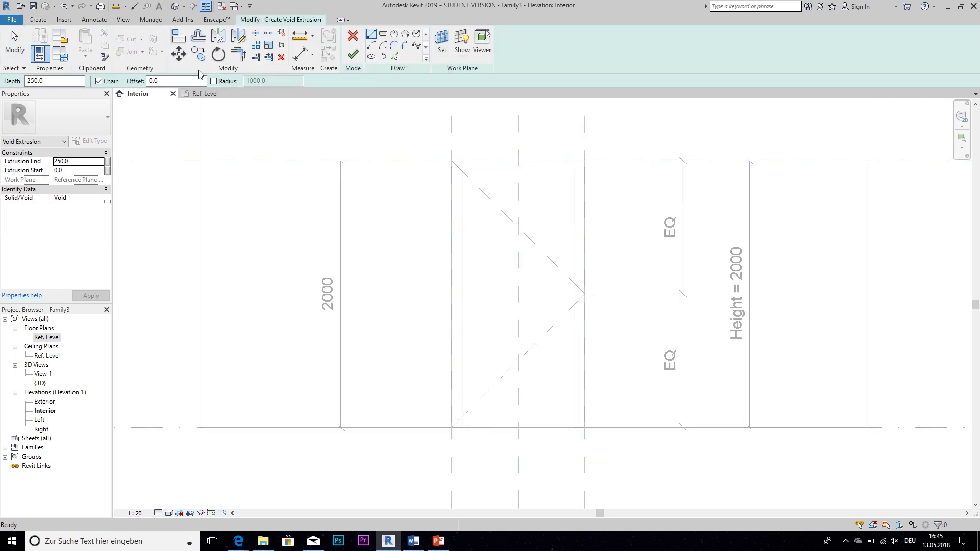
click(462, 172)
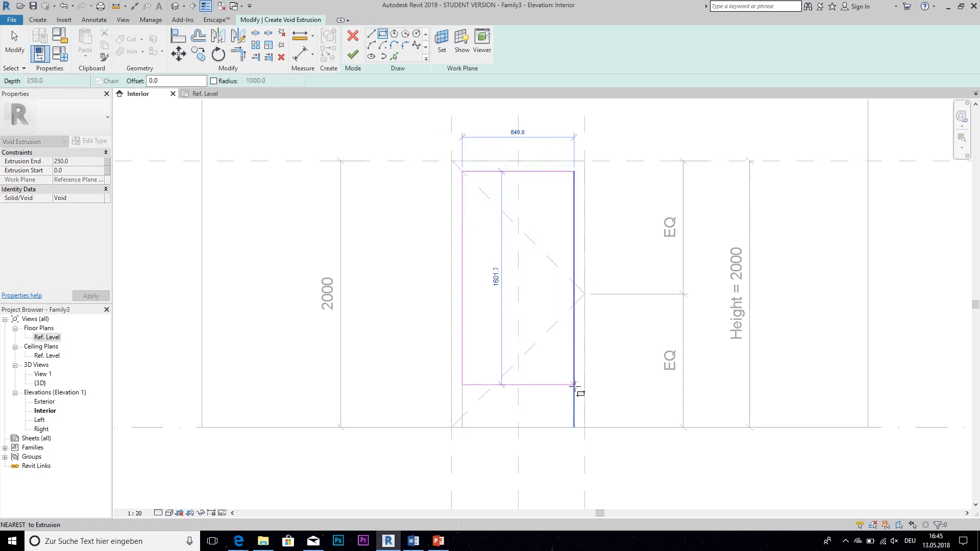
click(574, 427)
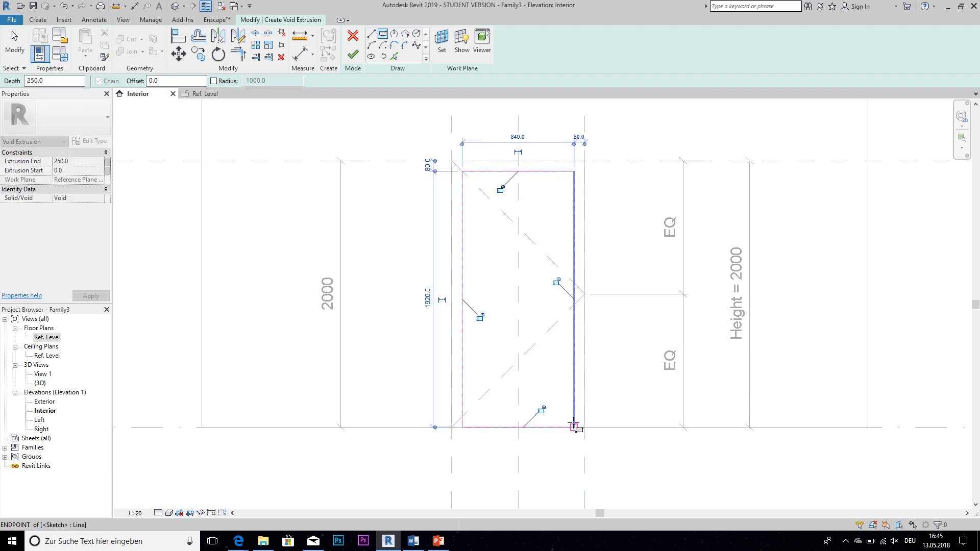
click(480, 316)
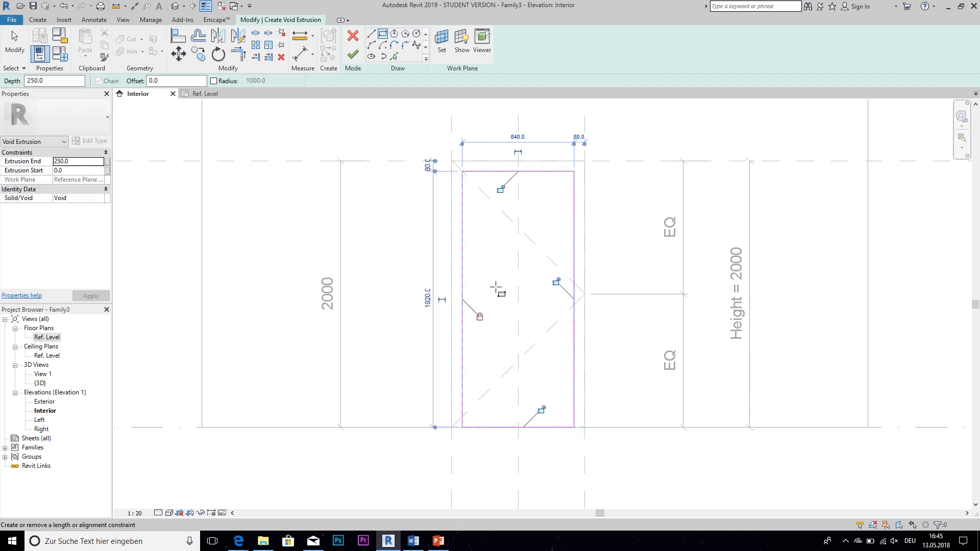
click(499, 188)
click(556, 281)
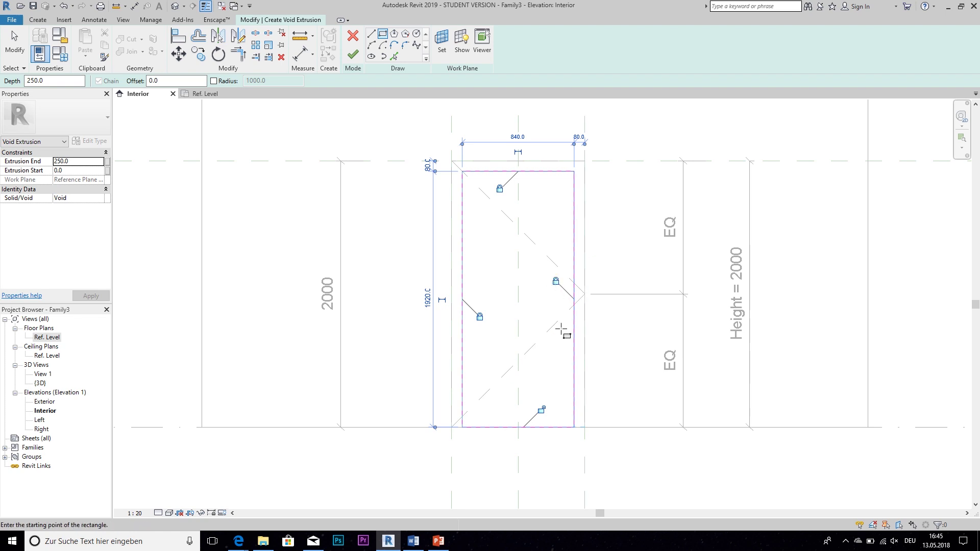
click(541, 410)
Draw a second rectangle with its far corner at the opening's base.
scroll(457, 179, up, 5)
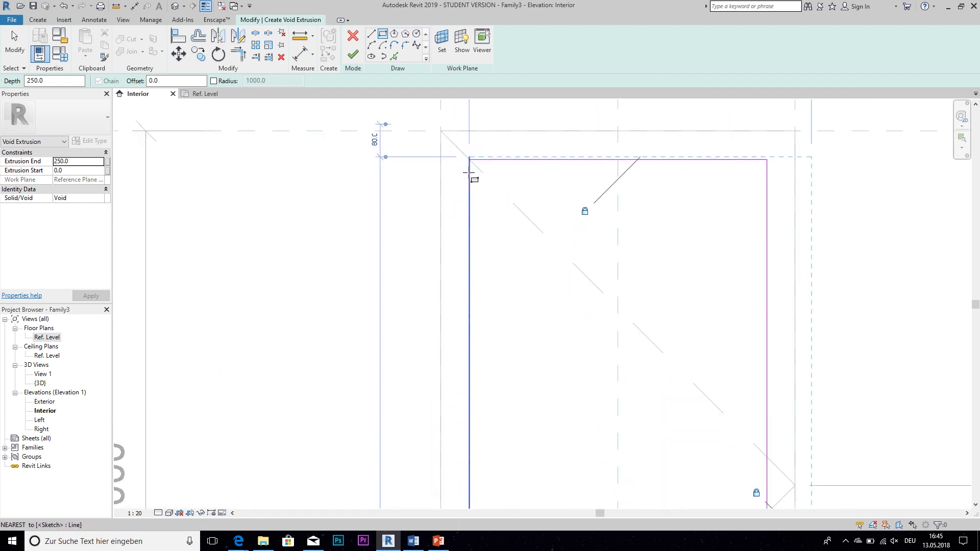
scroll(455, 146, down, 3)
scroll(537, 267, down, 3)
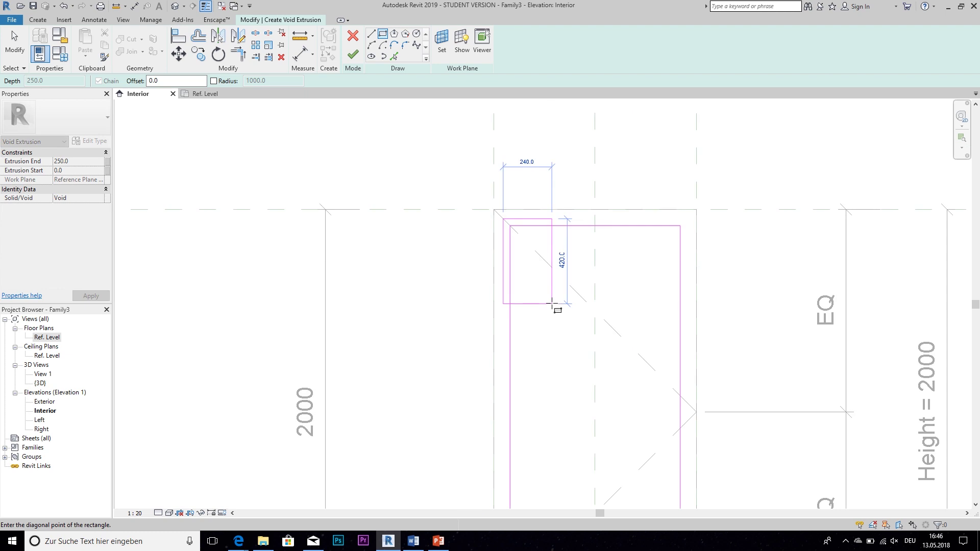
mouse_move(558, 306)
middle_down()
mouse_move(464, 131)
mouse_move(507, 225)
middle_up()
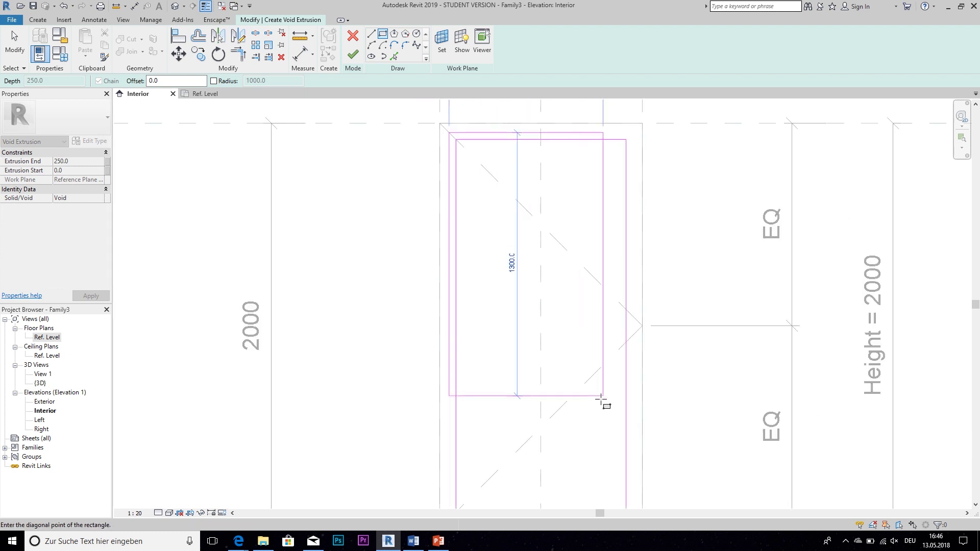
middle_drag(602, 400, 534, 248)
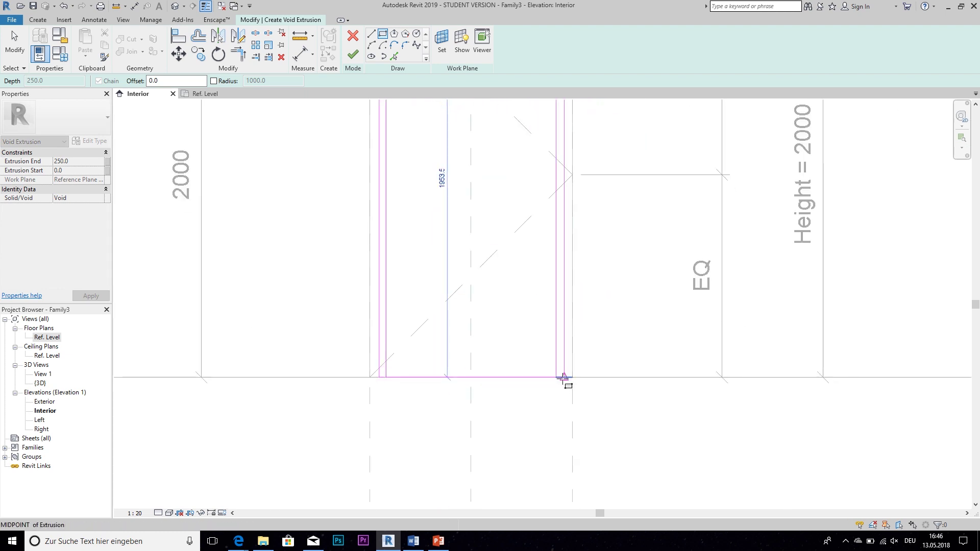
click(564, 378)
scroll(512, 381, up, 2)
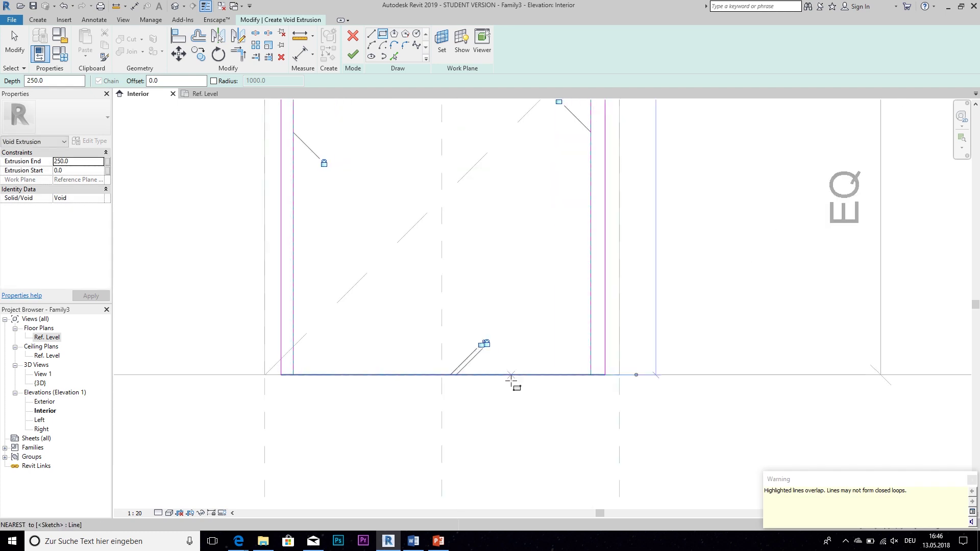
scroll(511, 380, down, 4)
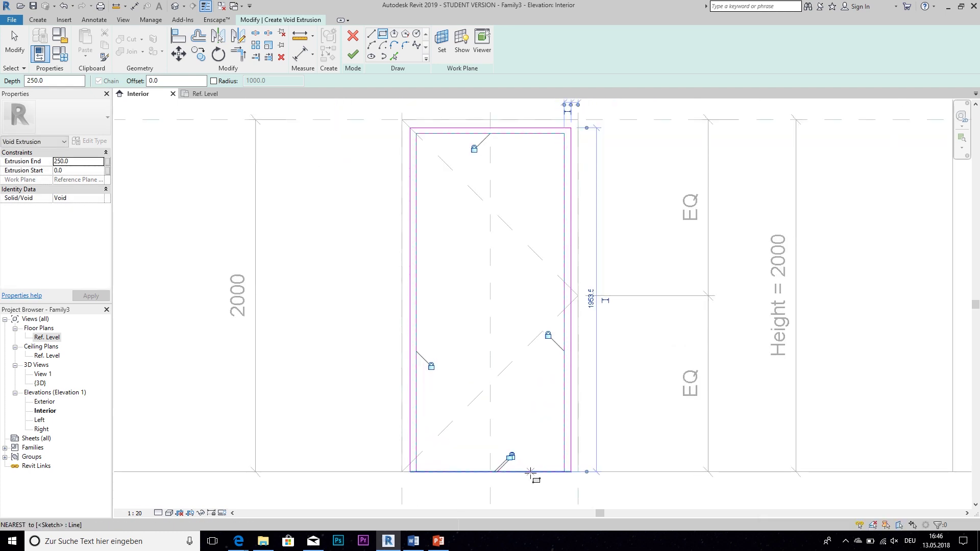
key(Escape)
key(Escape)
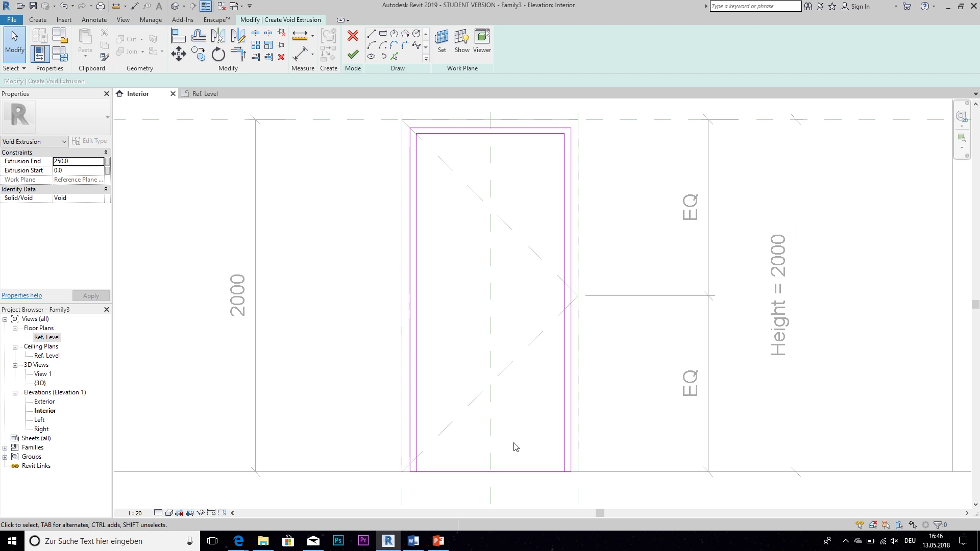
Join the bottom sketch line to the right vertical line with Trim/Extend to Corner (TR).
key(t)
key(r)
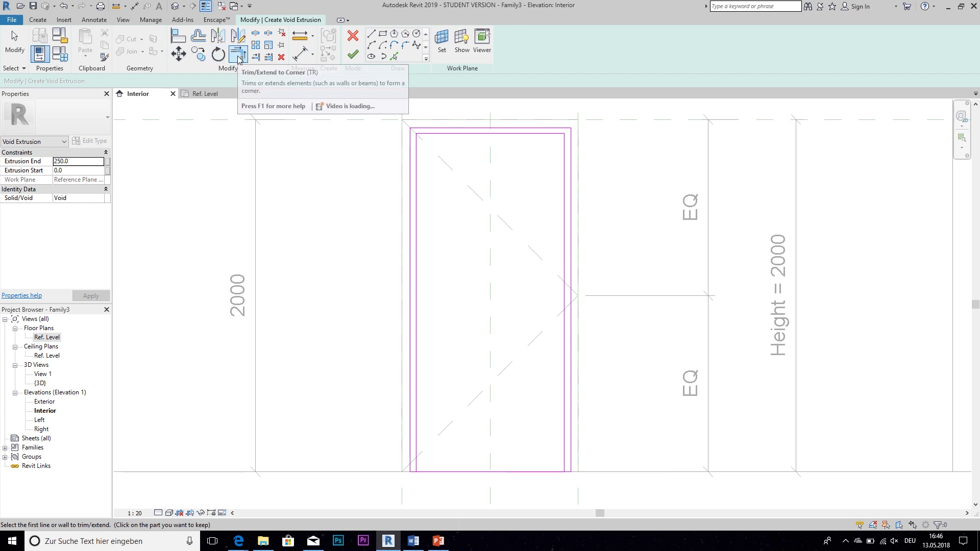
middle_drag(373, 343, 356, 254)
scroll(383, 372, up, 5)
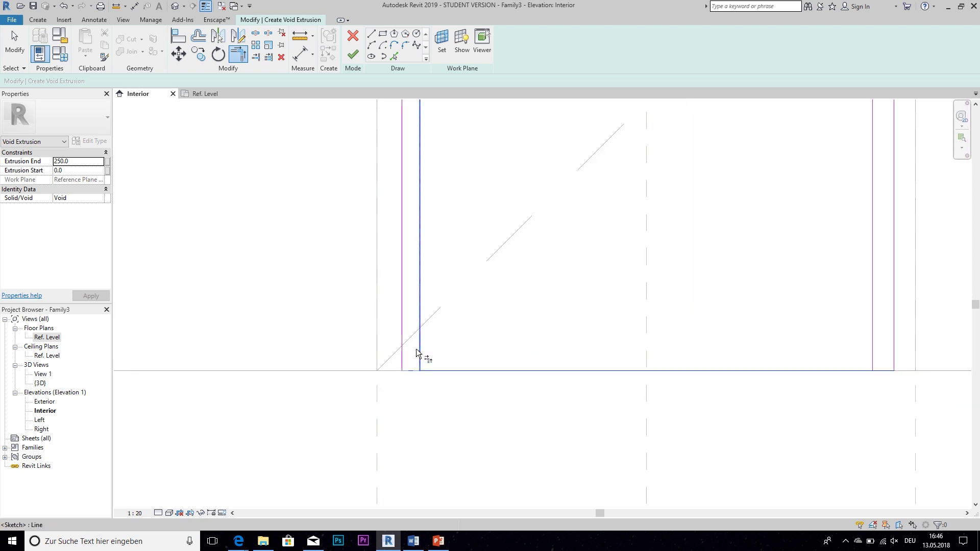
scroll(479, 398, down, 1)
middle_drag(479, 398, 304, 372)
scroll(303, 373, up, 1)
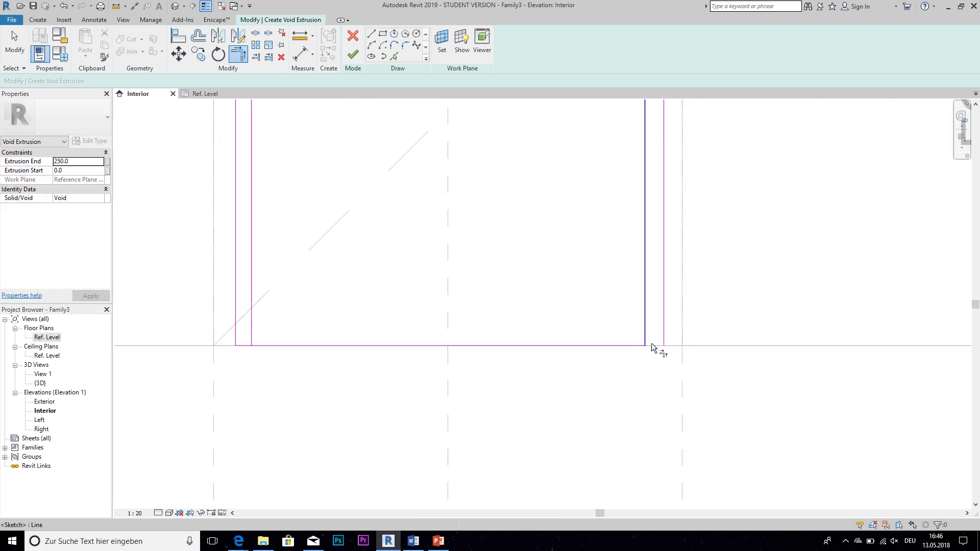
click(616, 339)
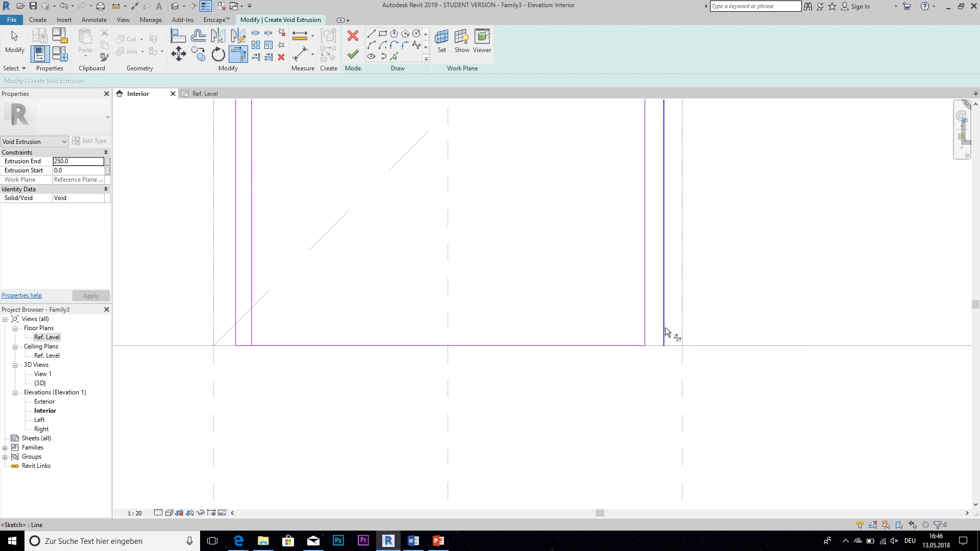
click(603, 347)
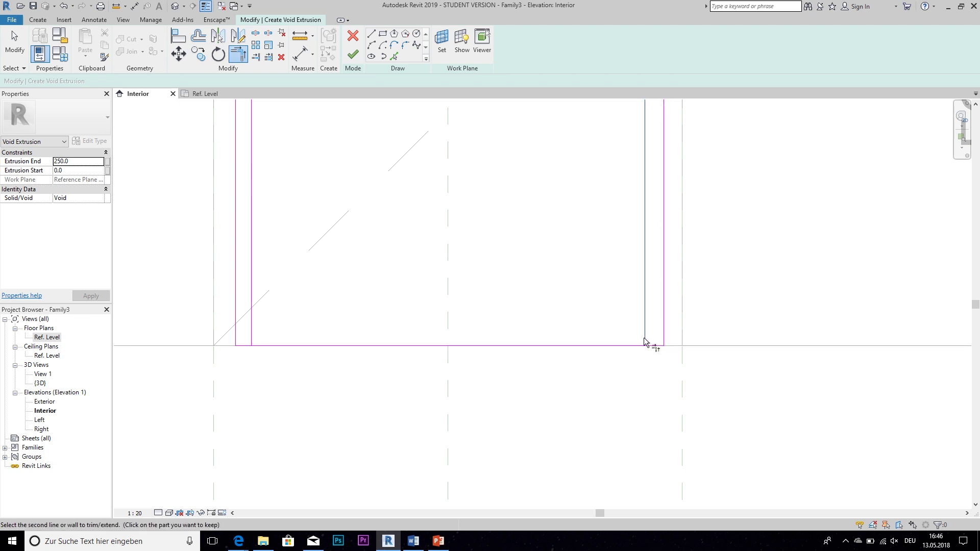
middle_drag(373, 400, 381, 428)
scroll(378, 421, down, 3)
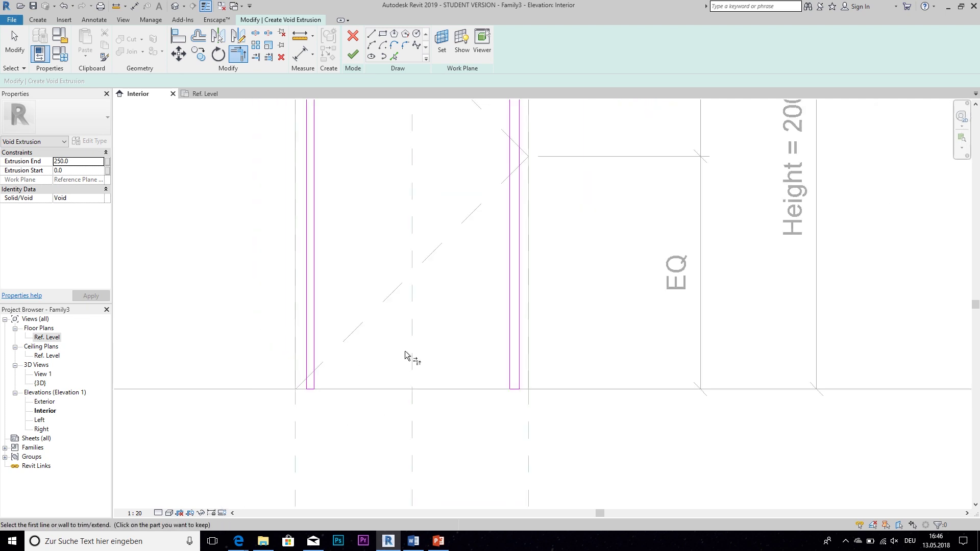
scroll(474, 467, down, 2)
middle_drag(448, 371, 444, 405)
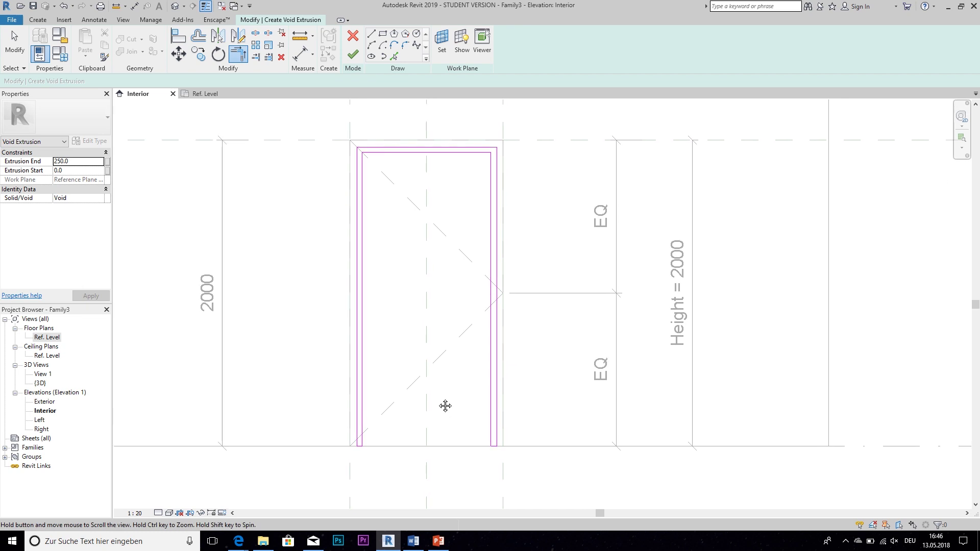
key(Escape)
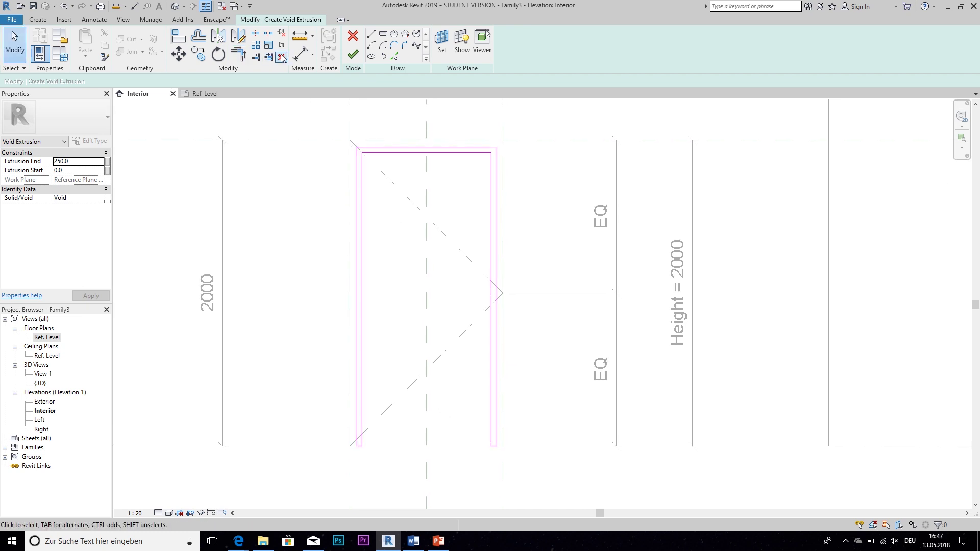
Place a 34 aligned dimension between the left sketch line and frame line.
click(300, 53)
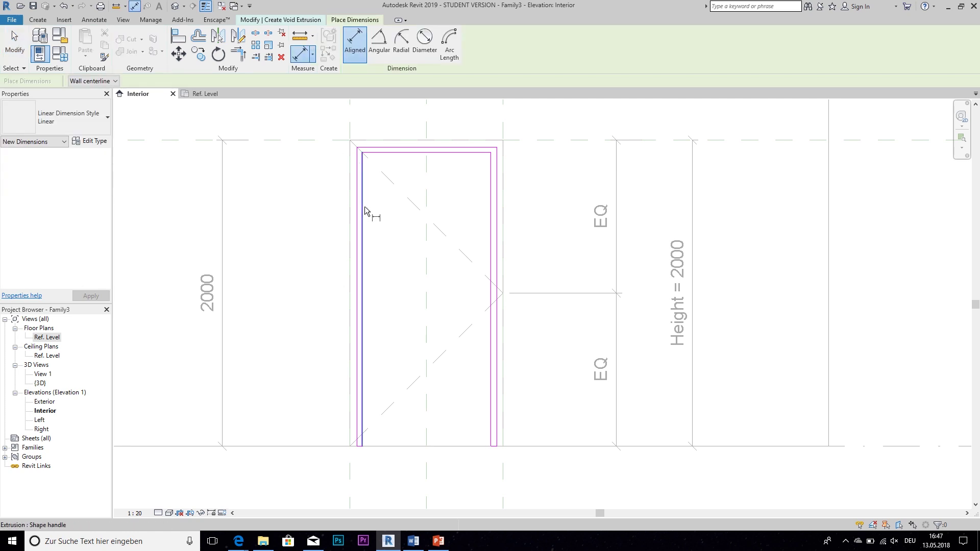
scroll(365, 206, up, 4)
click(344, 218)
click(348, 218)
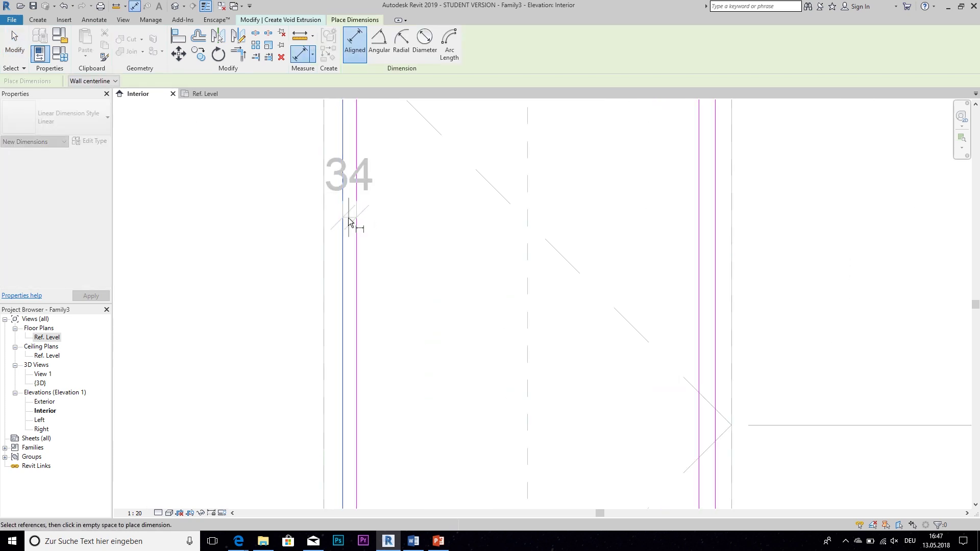
scroll(350, 219, up, 2)
scroll(478, 264, down, 4)
Dimension the top offset (34) and right offset (40) to the frame lines.
middle_drag(475, 267, 413, 311)
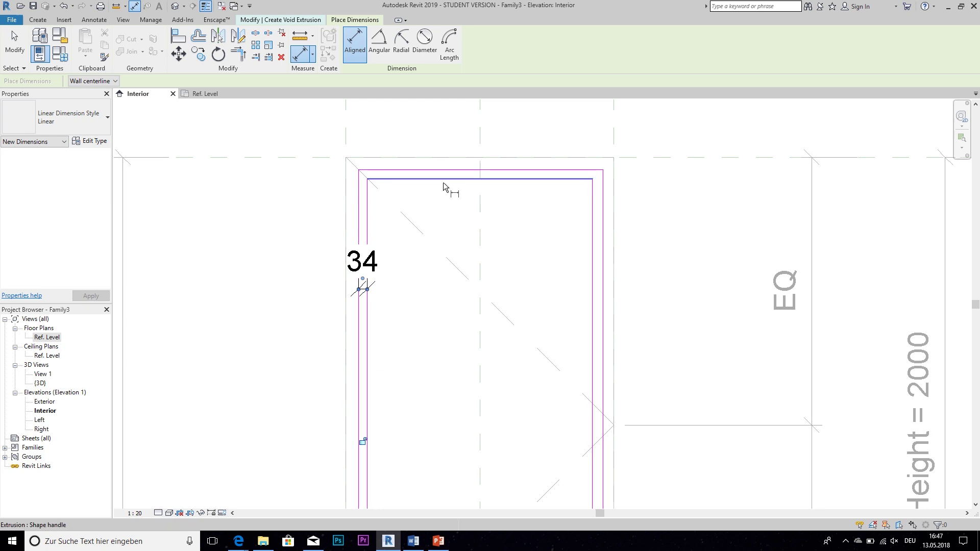
scroll(452, 176, up, 3)
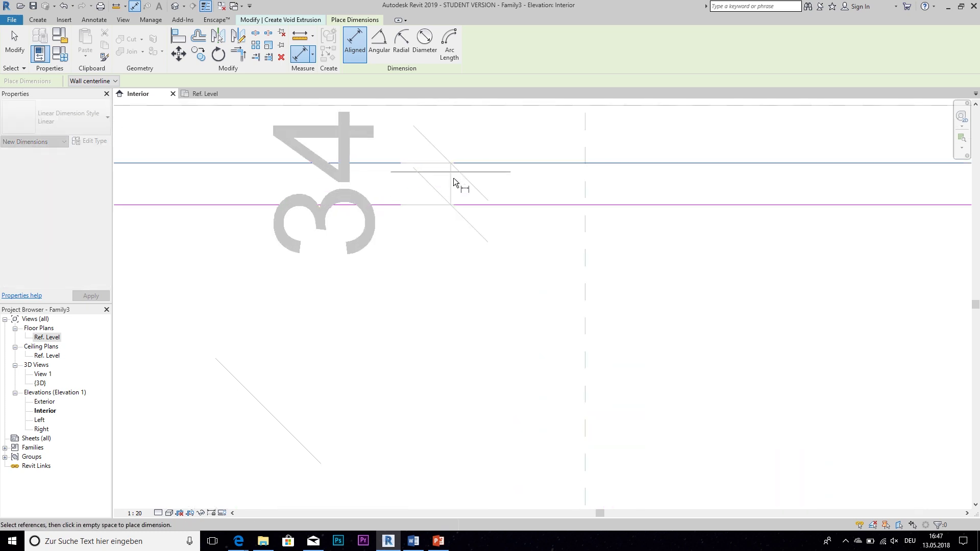
click(452, 176)
scroll(455, 194, down, 3)
middle_drag(459, 245, 411, 218)
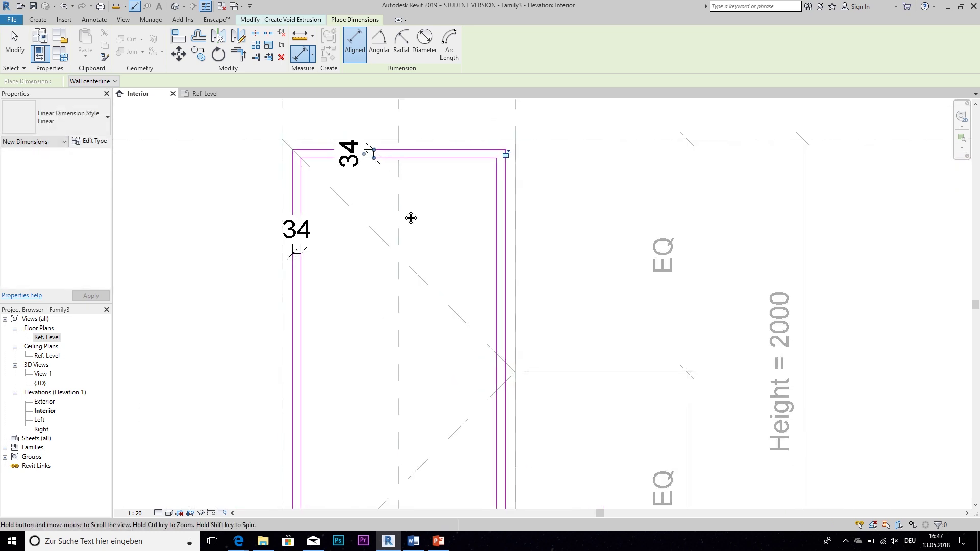
click(498, 280)
scroll(498, 280, up, 4)
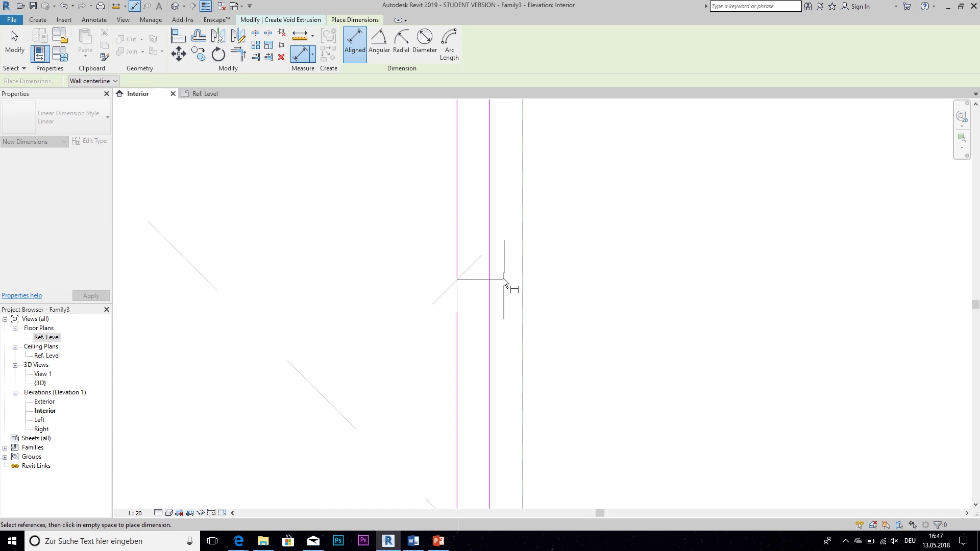
click(470, 235)
scroll(468, 267, down, 4)
middle_drag(468, 267, 464, 292)
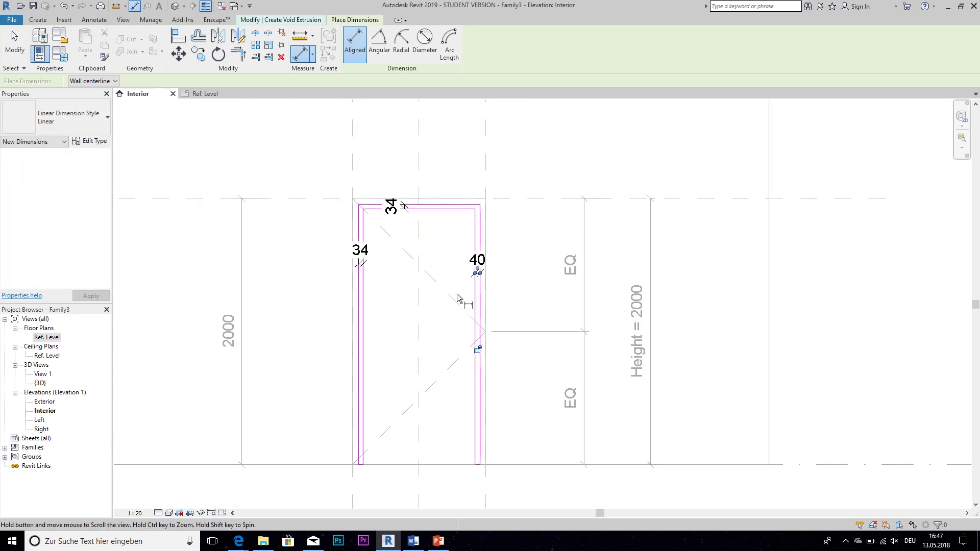
key(Escape)
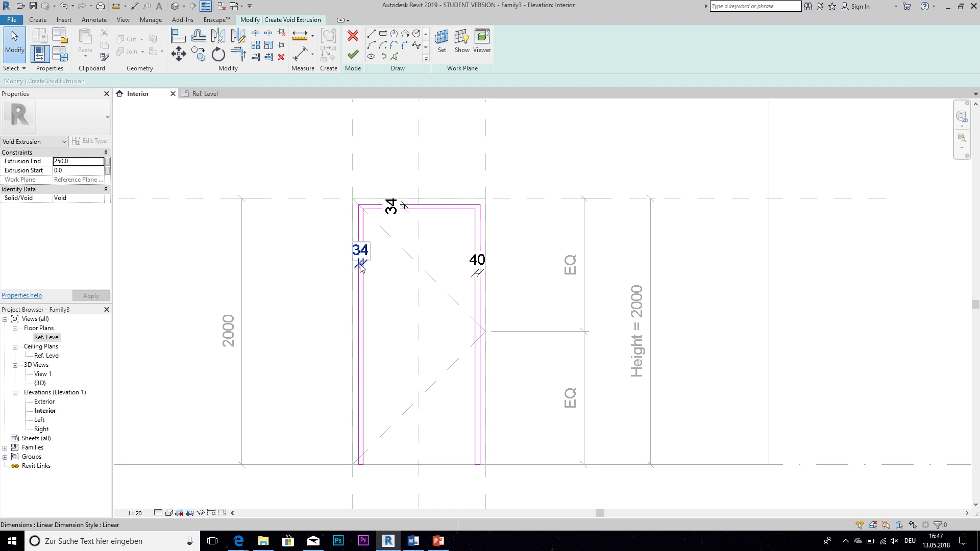
Make the left dimension a new 'Cut out thickness' type parameter and set it to 40.
click(361, 250)
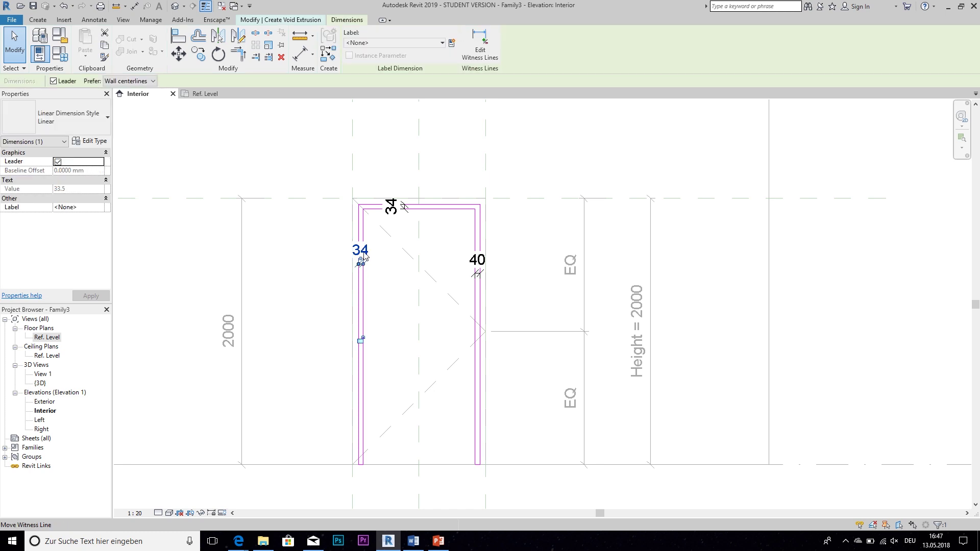
click(452, 43)
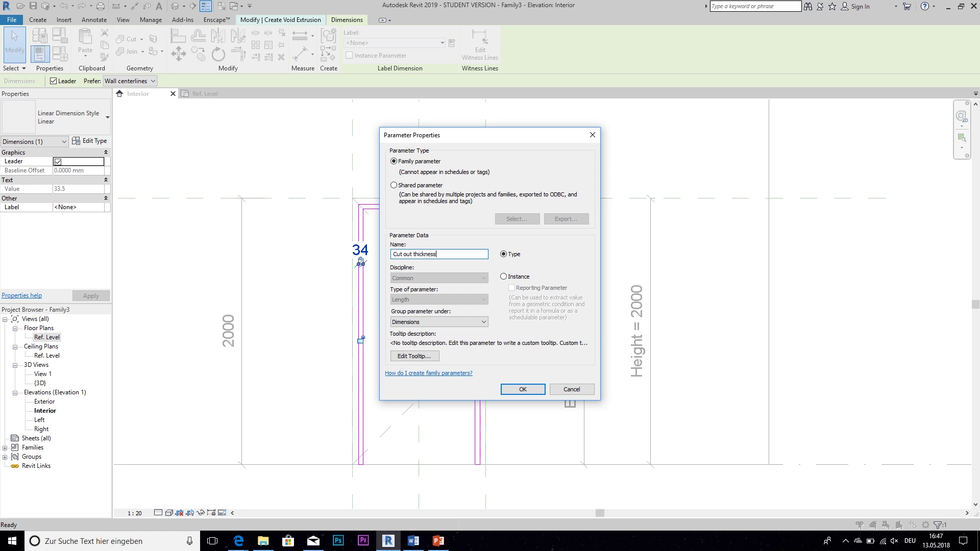
click(521, 390)
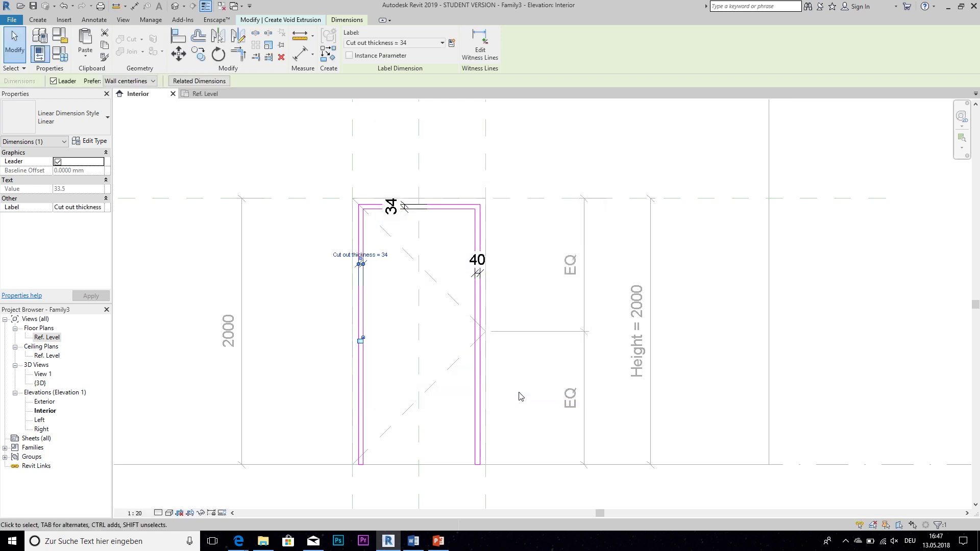
click(380, 262)
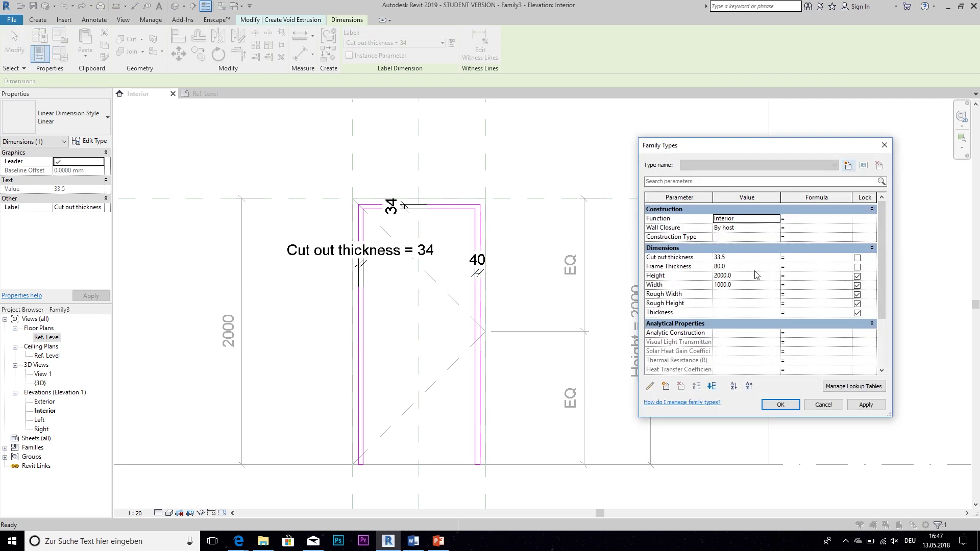
click(735, 258)
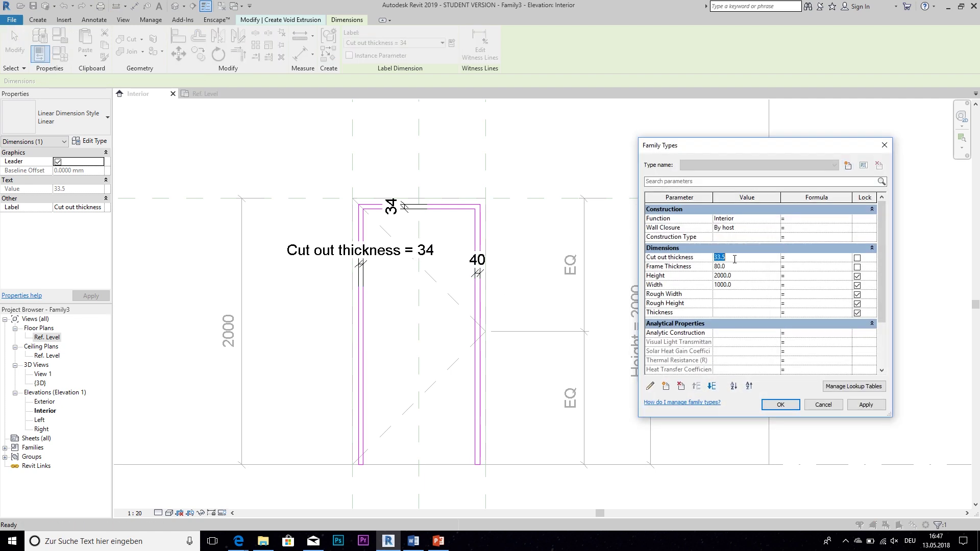
text(40)
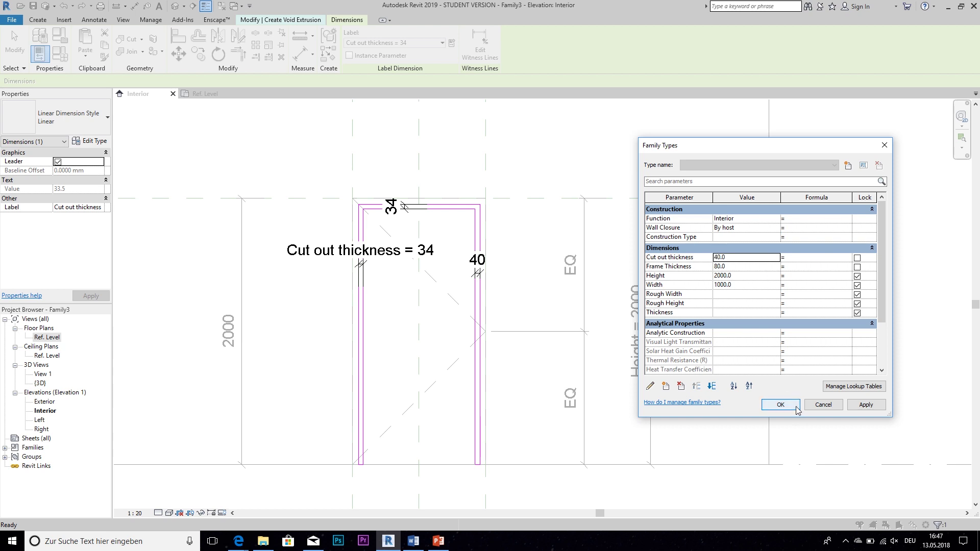
click(781, 404)
key(Escape)
scroll(413, 202, up, 1)
scroll(413, 201, up, 1)
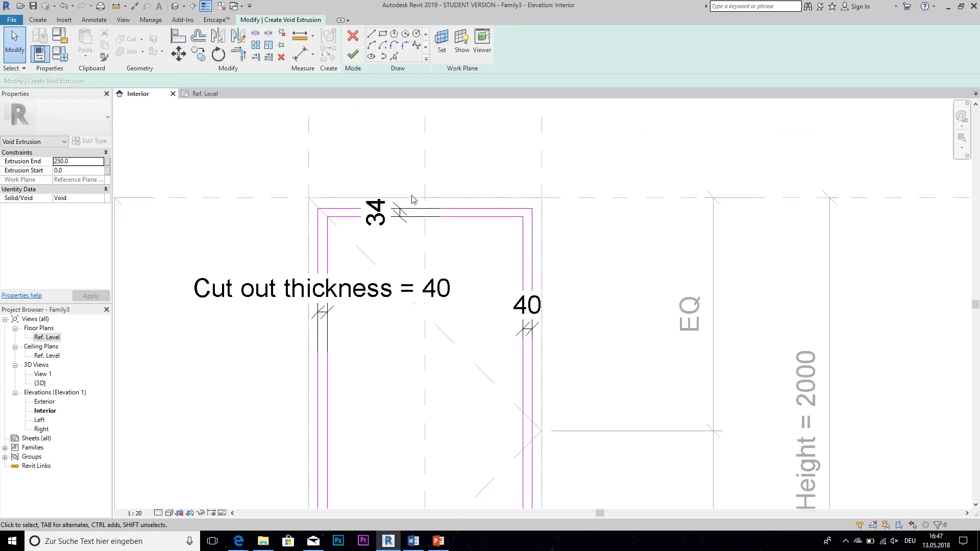
Label the top and right rebate dimensions with Cut out thickness = 40.
click(420, 212)
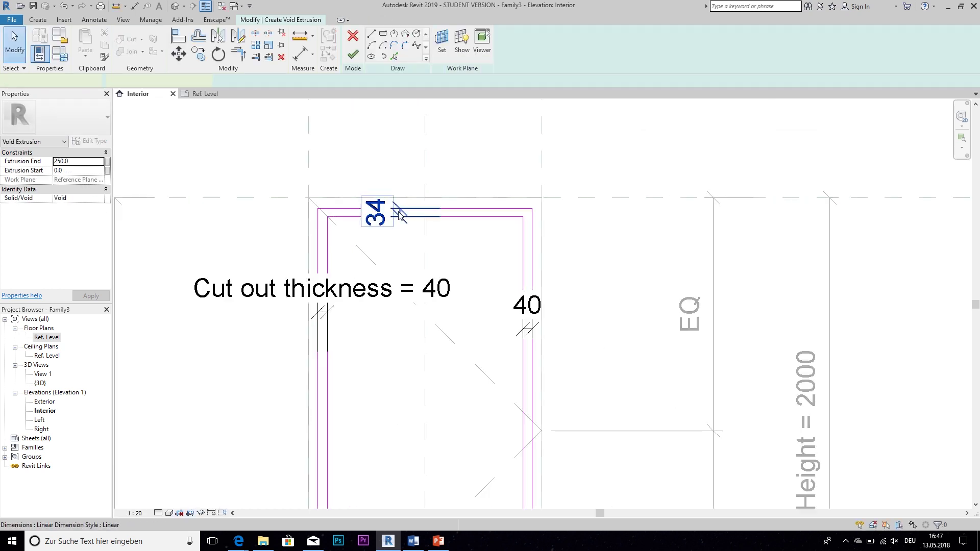
ctrl+click(531, 334)
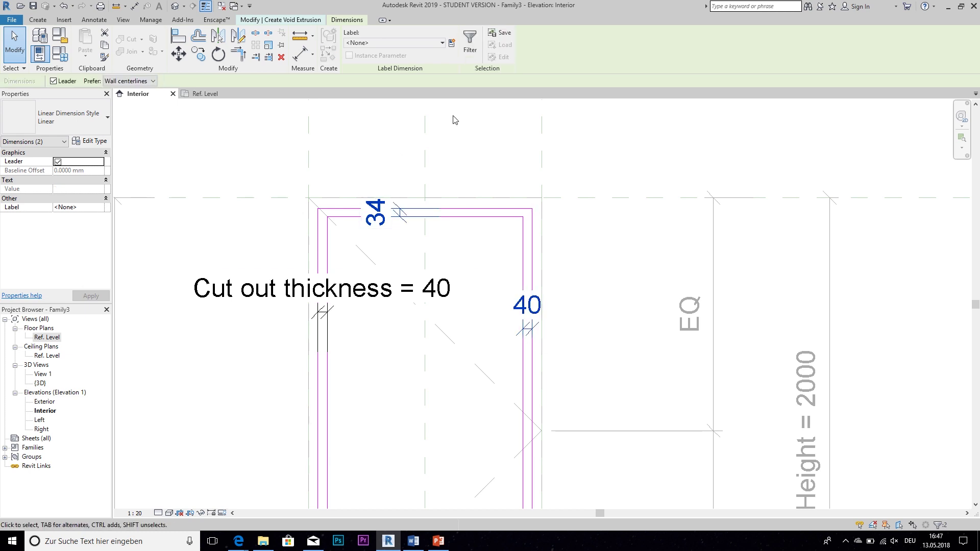
click(441, 43)
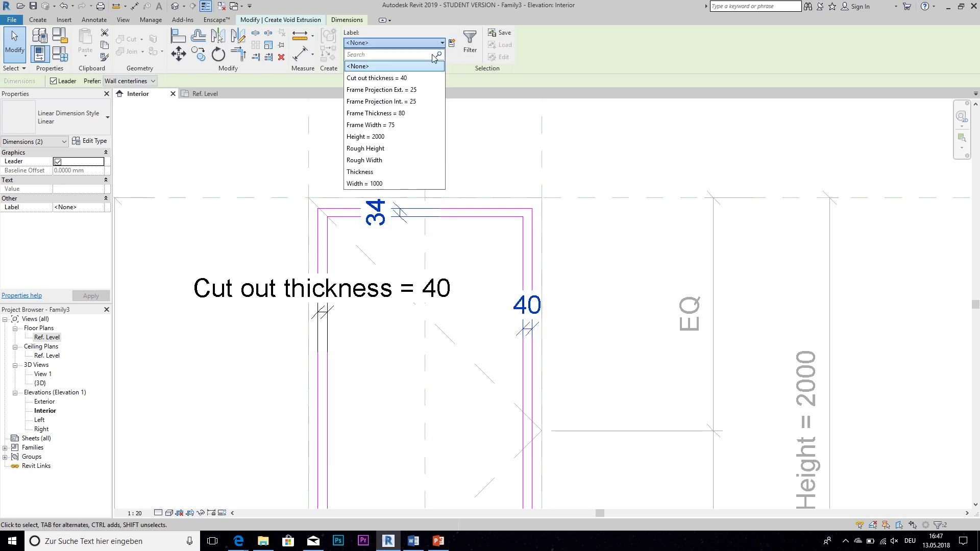
click(401, 78)
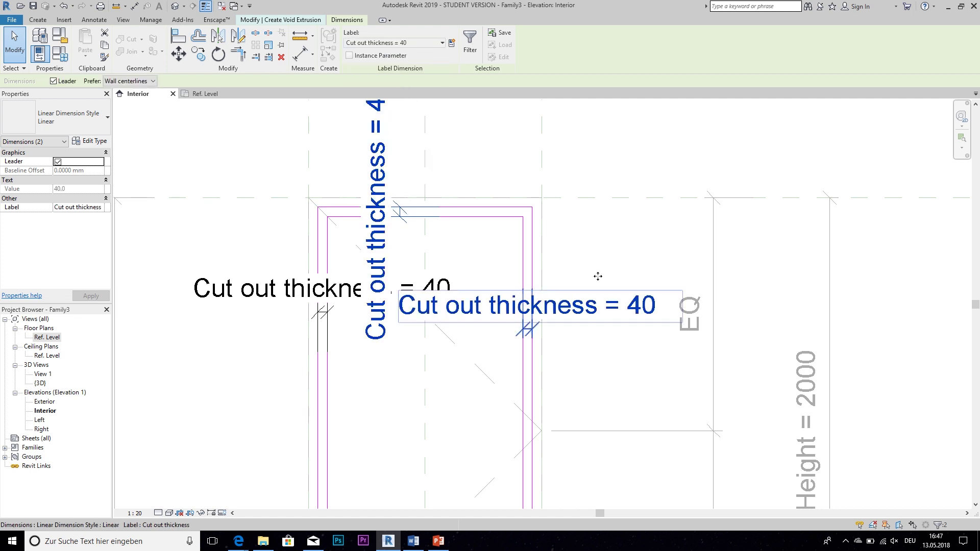
click(604, 234)
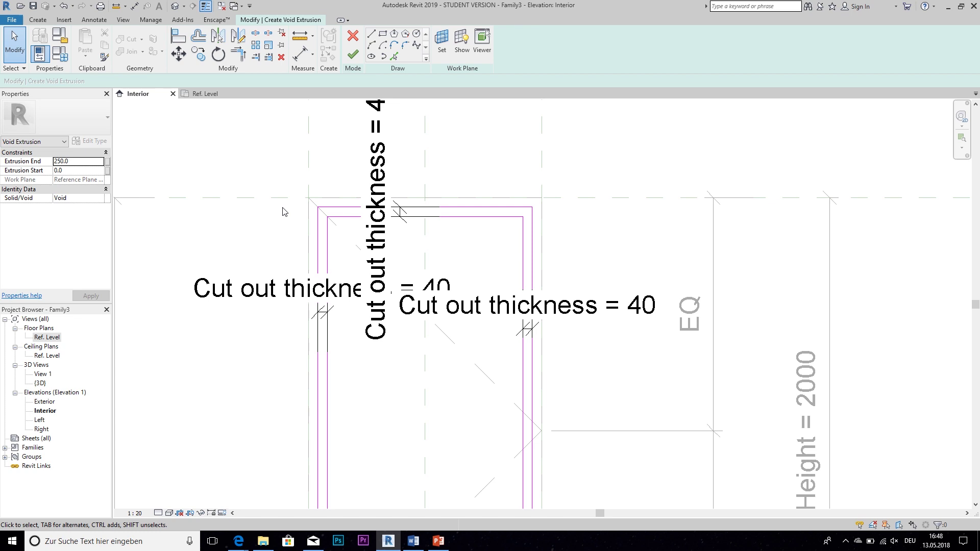
Finish the void extrusion sketch and switch to the Ref. Level floor plan.
click(353, 55)
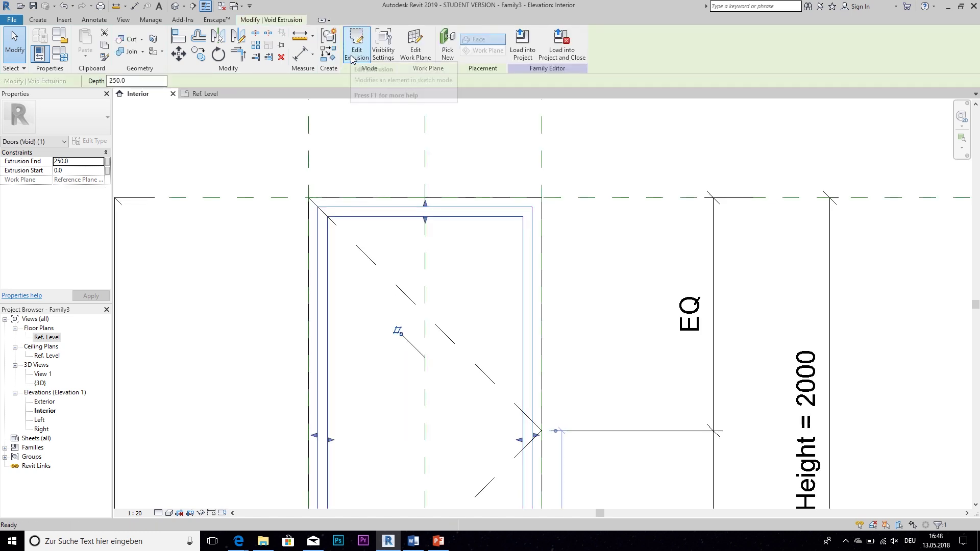
click(199, 96)
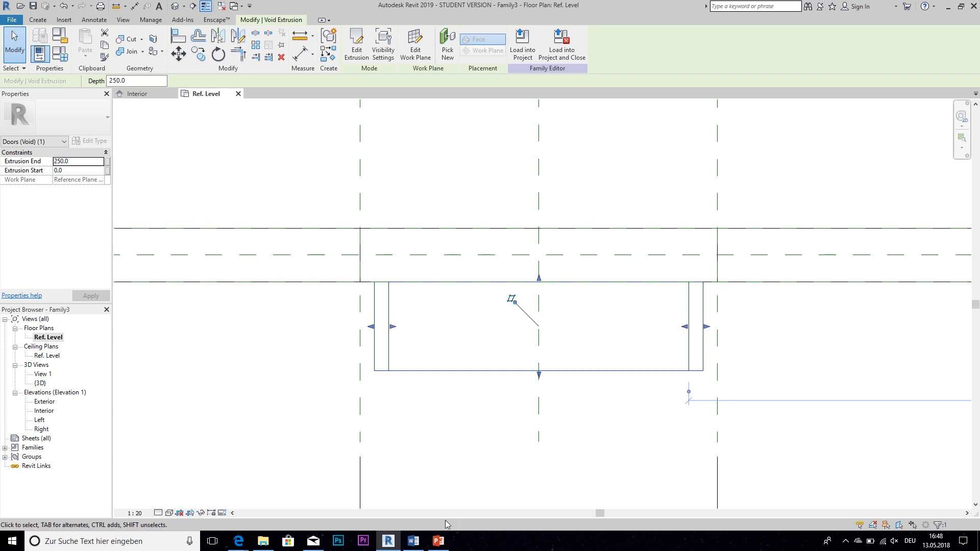
scroll(392, 341, down, 1)
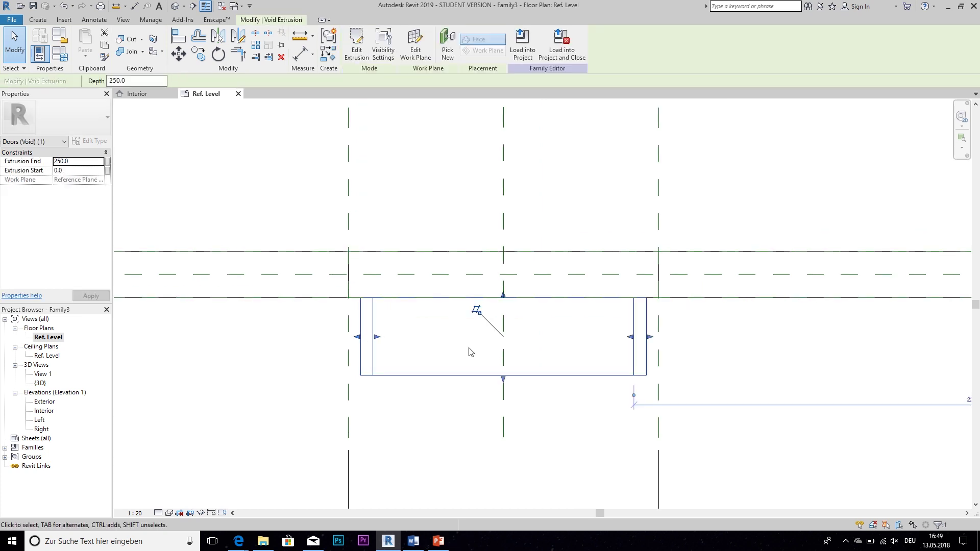
click(365, 198)
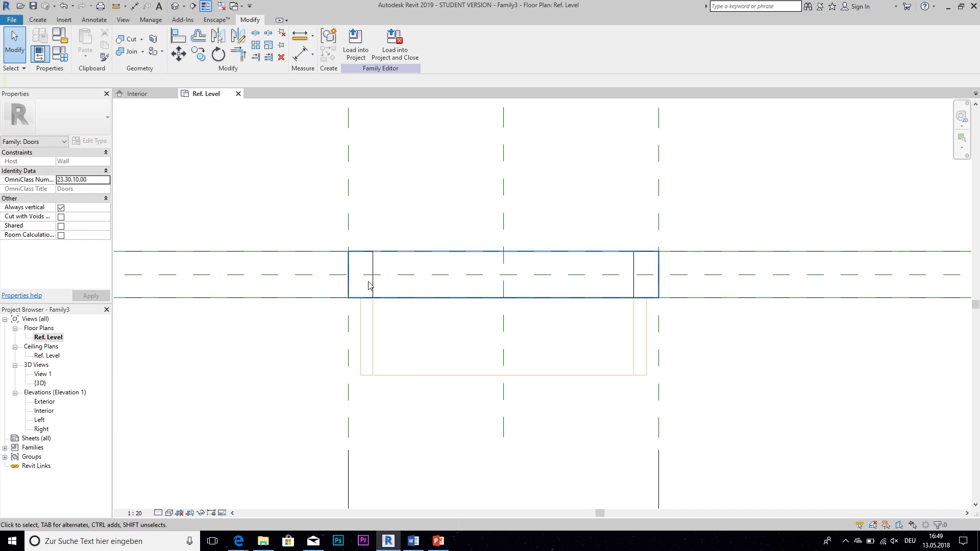
Drag the void's edges, locking the far edge to the reference plane and making it shallow.
click(376, 339)
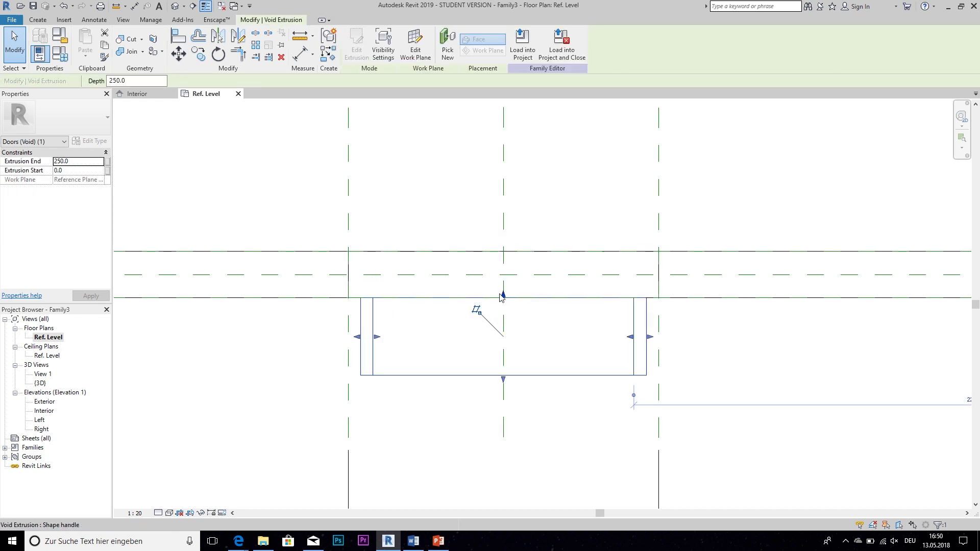
drag(501, 297, 486, 252)
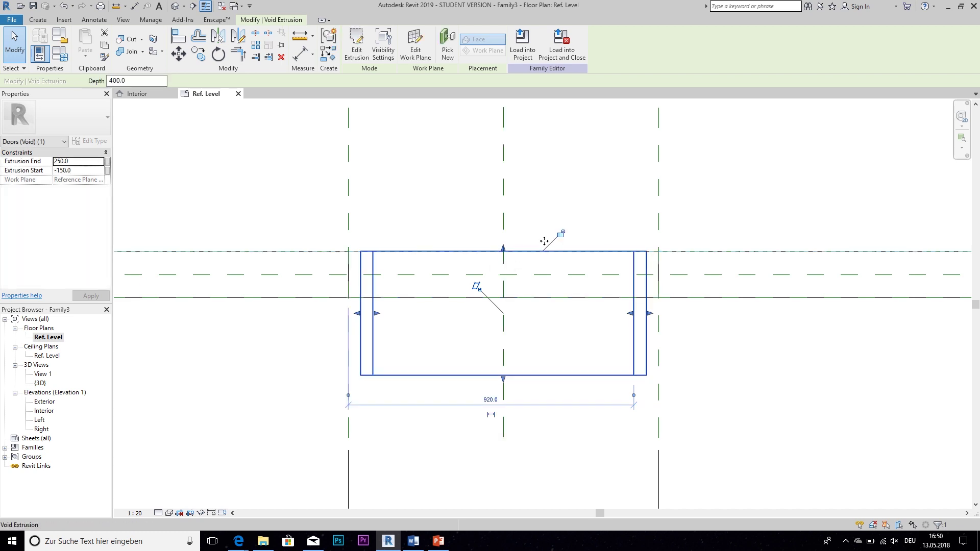
click(560, 235)
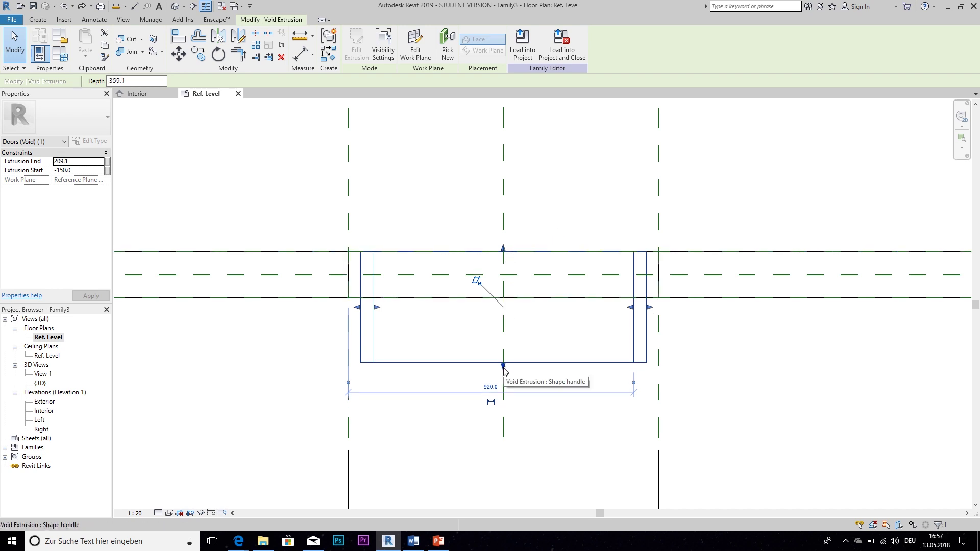
drag(503, 367, 501, 266)
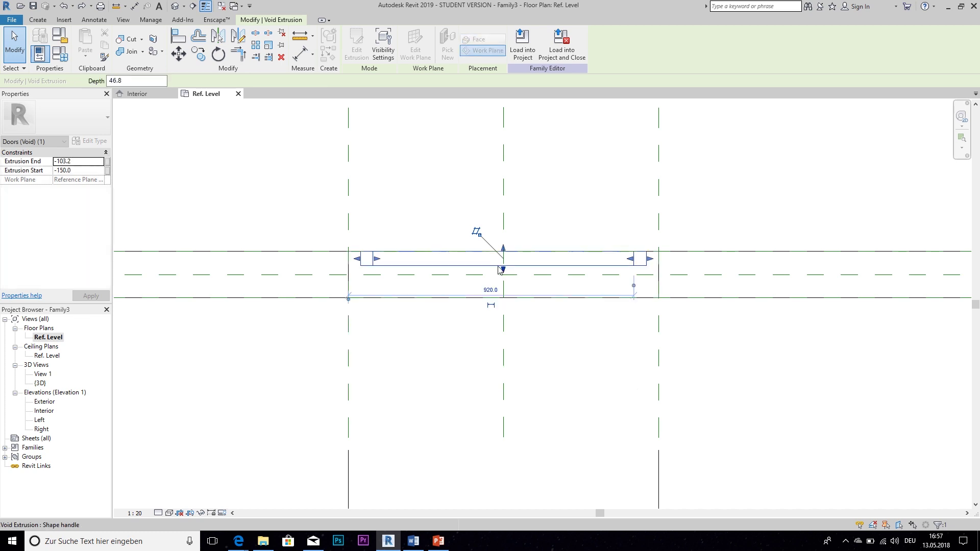
click(447, 221)
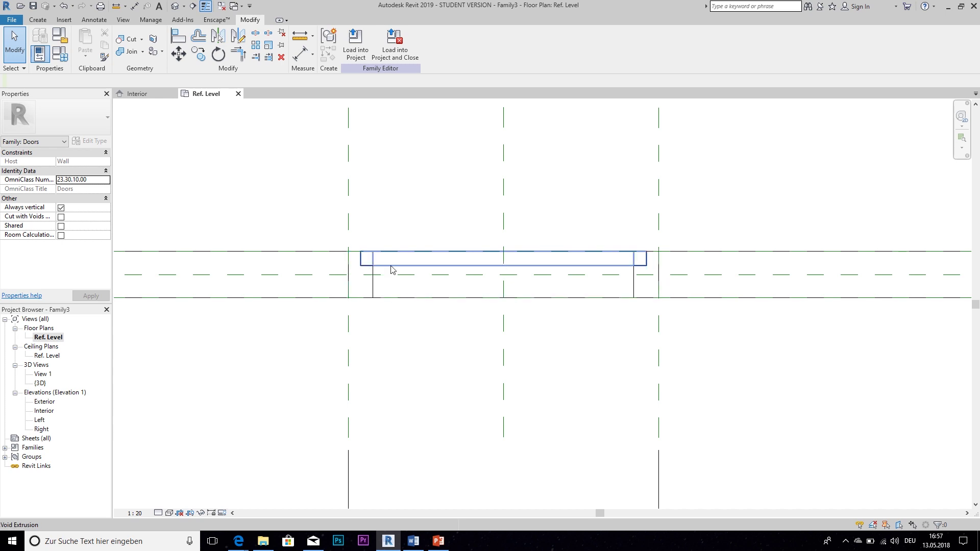
Dimension the left jamb's rebate depth from wall face and label it Cut out thickness.
click(300, 53)
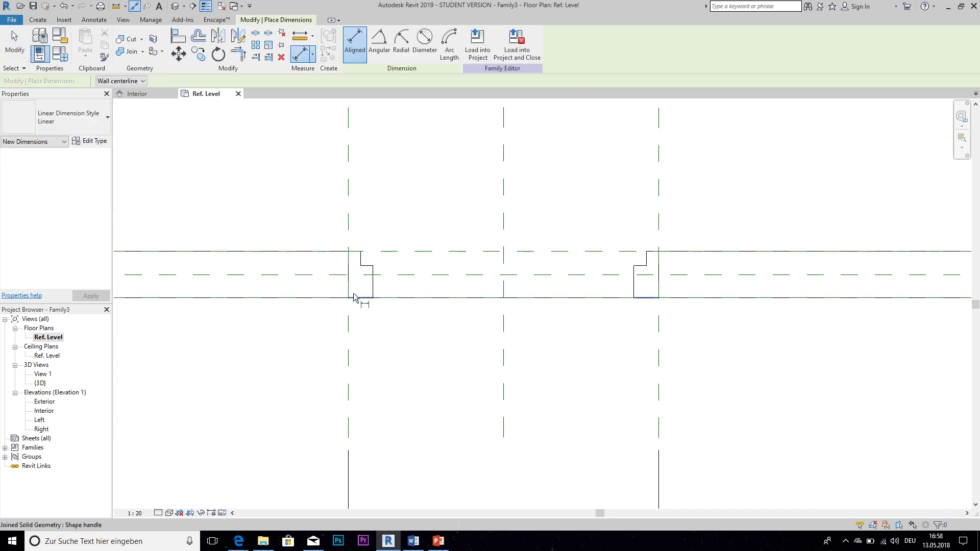
click(367, 270)
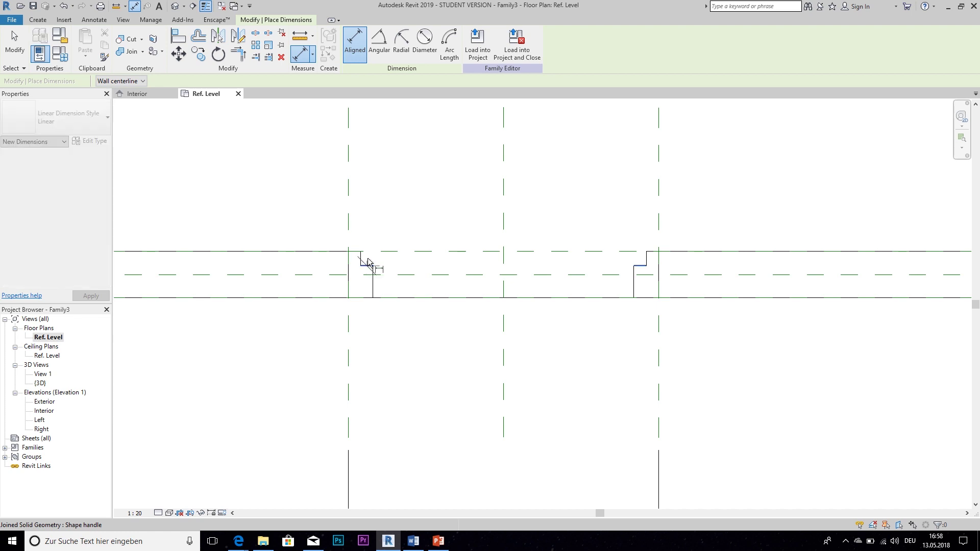
click(283, 265)
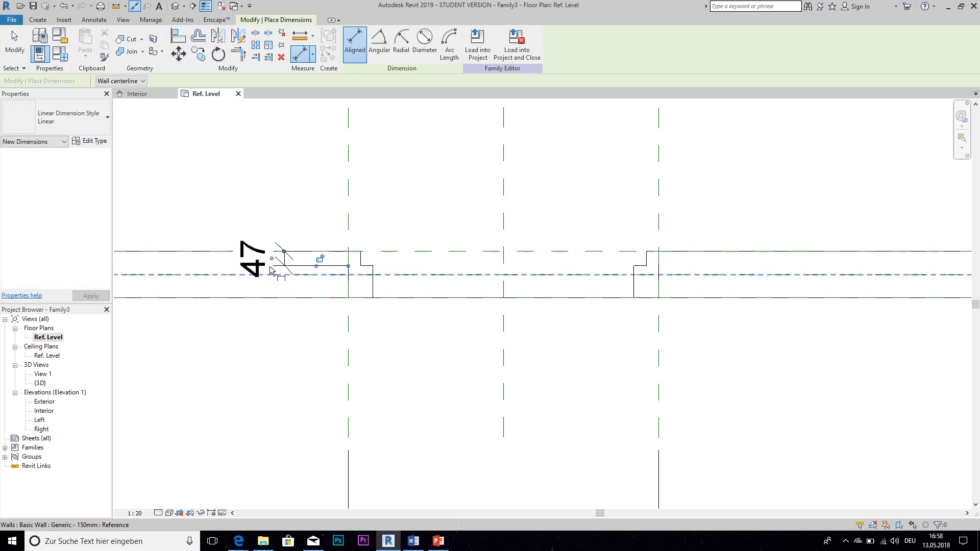
key(Escape)
key(Escape)
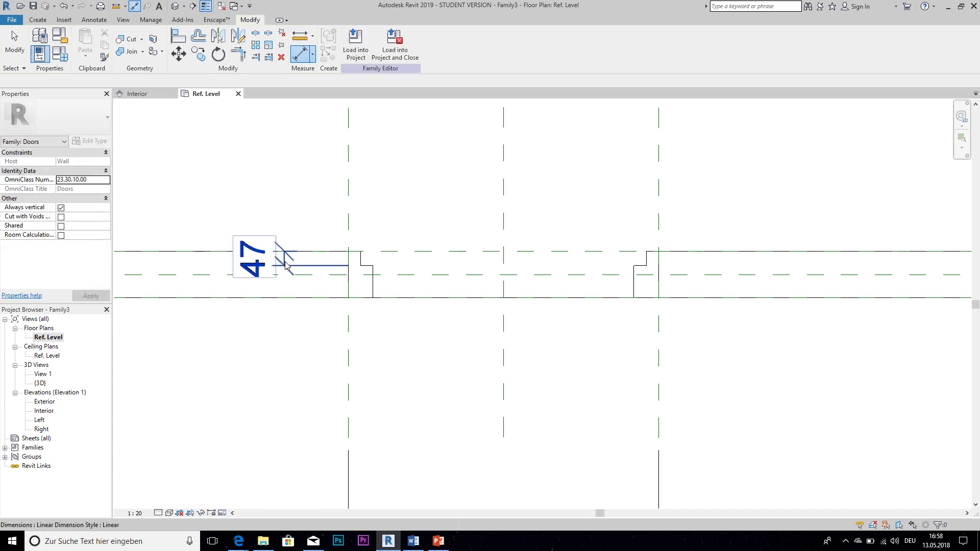
click(442, 43)
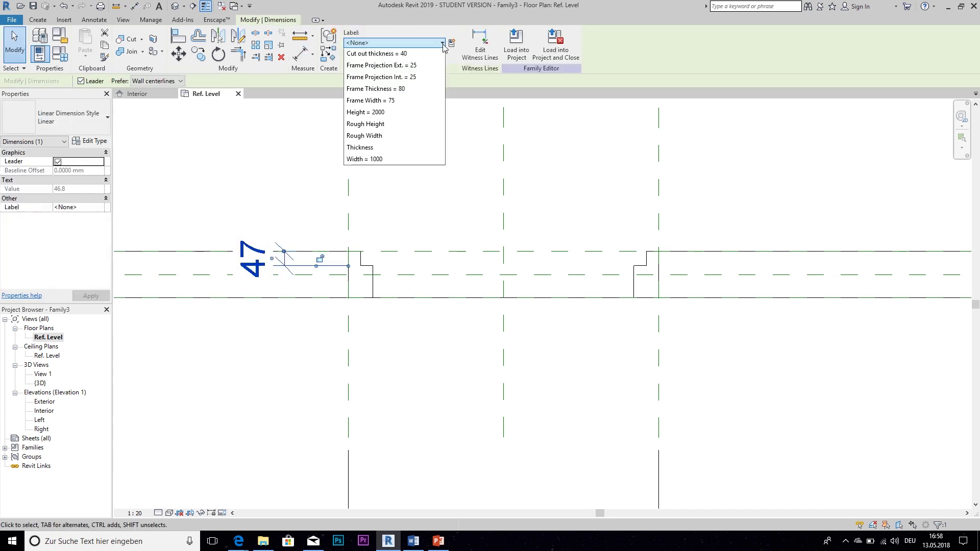
click(422, 78)
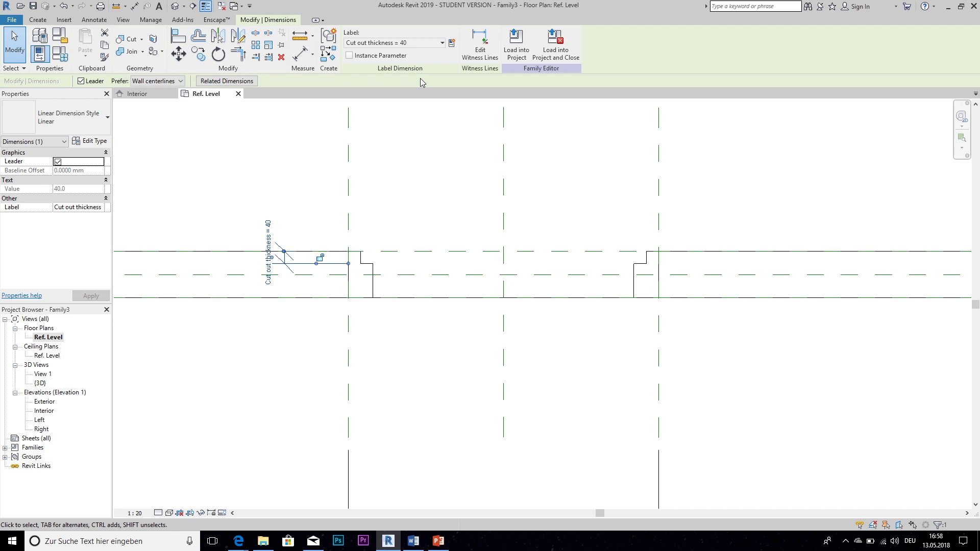
click(394, 175)
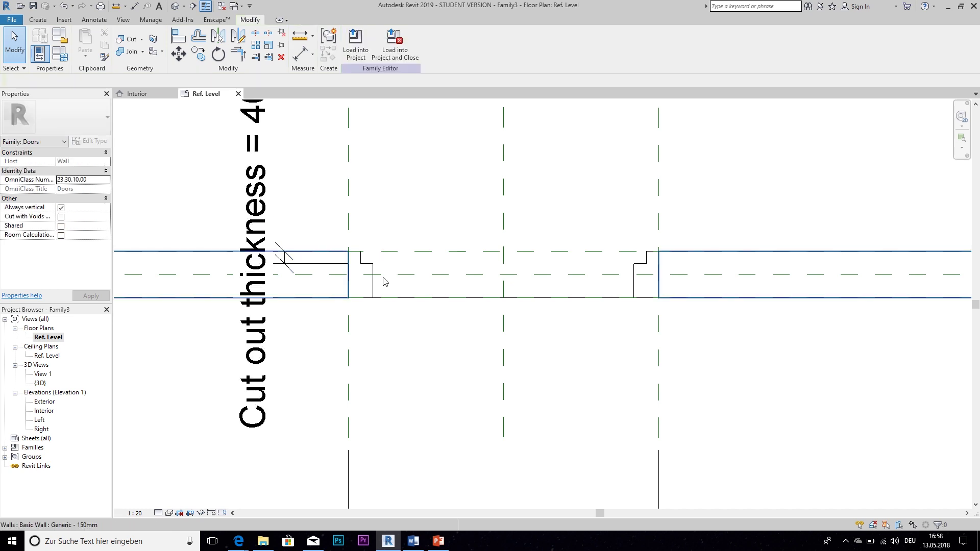
Inspect the door in the default 3D view, then bring up Family Types.
click(174, 6)
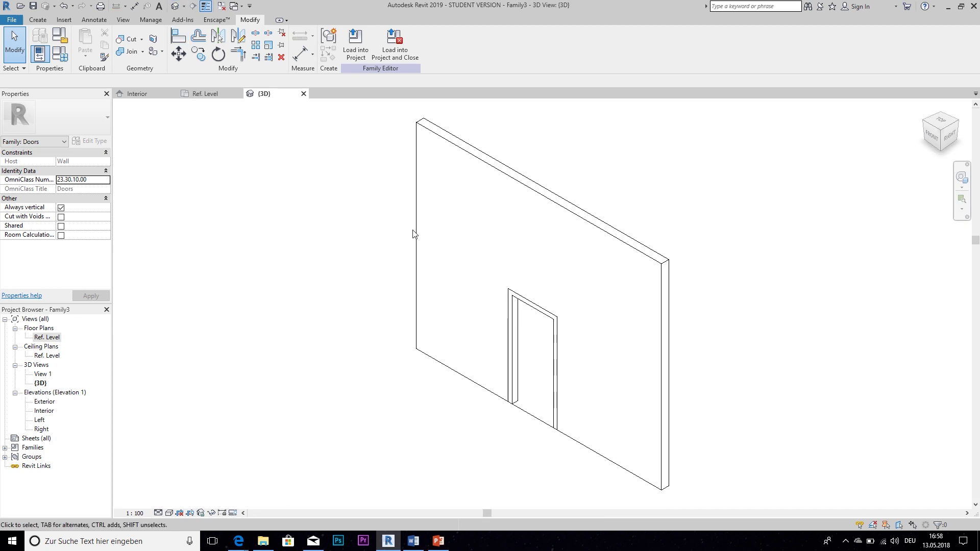
mouse_move(664, 306)
shift+middle_down()
mouse_move(332, 306)
mouse_move(332, 332)
mouse_move(278, 352)
shift+middle_up()
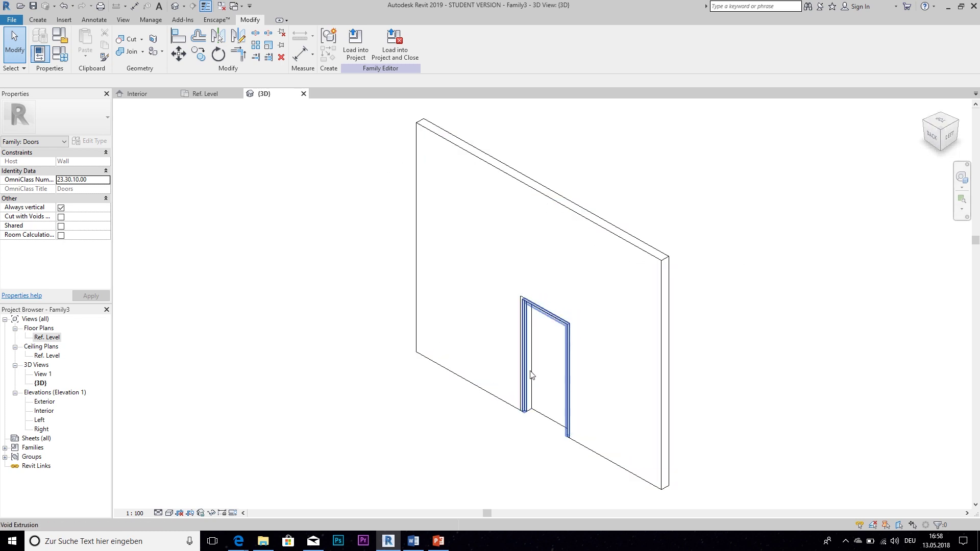
scroll(531, 373, up, 3)
click(531, 354)
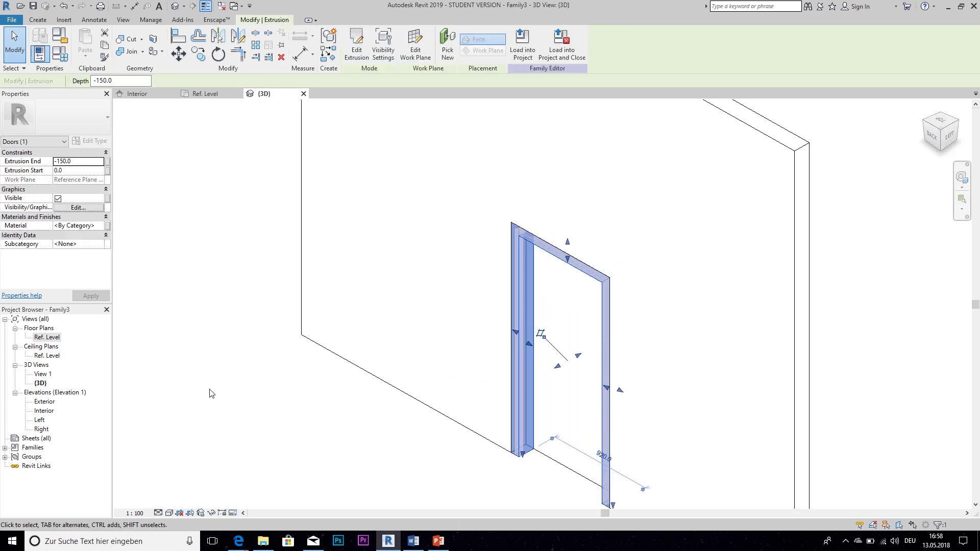
click(208, 393)
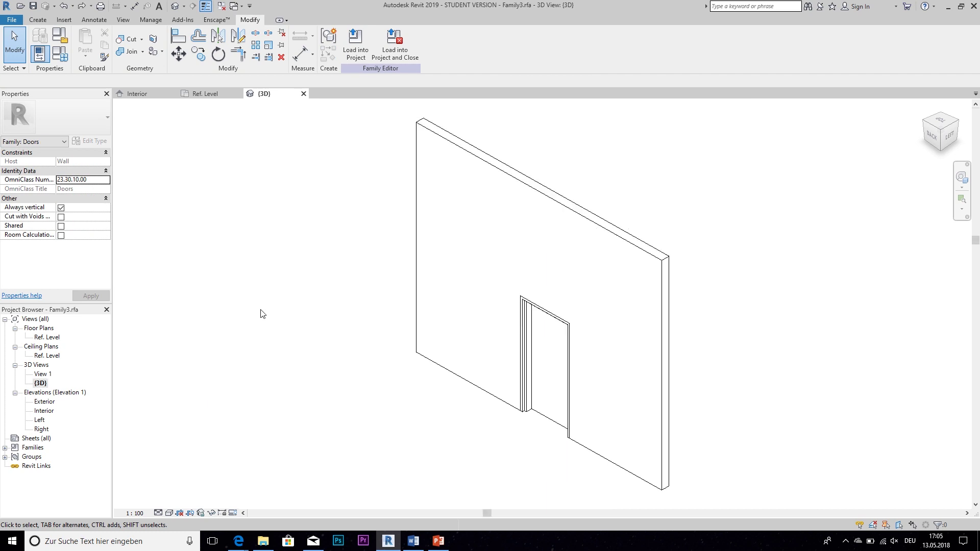
click(65, 58)
Flex the family to Width 1500 and Frame Thickness 100, applying each change.
drag(284, 65, 271, 84)
click(212, 210)
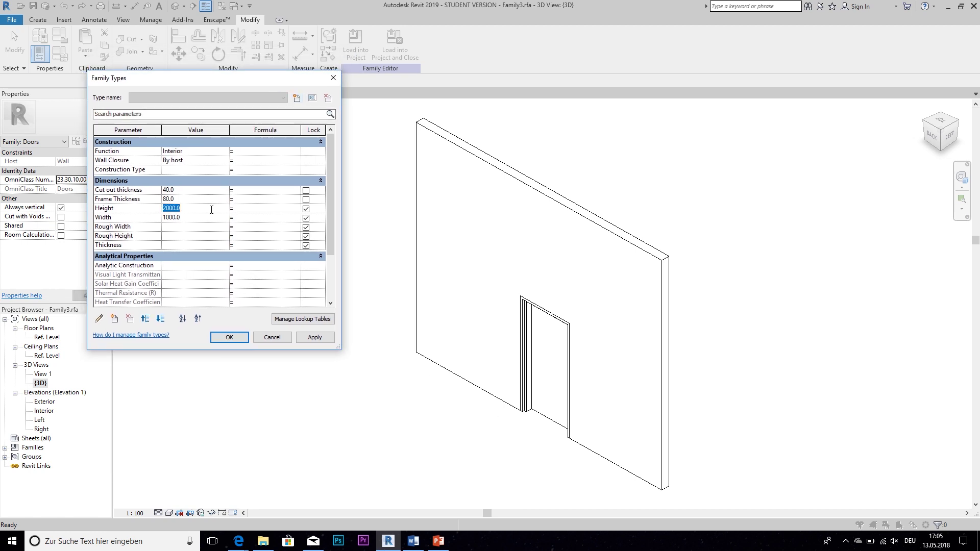
click(210, 218)
click(317, 341)
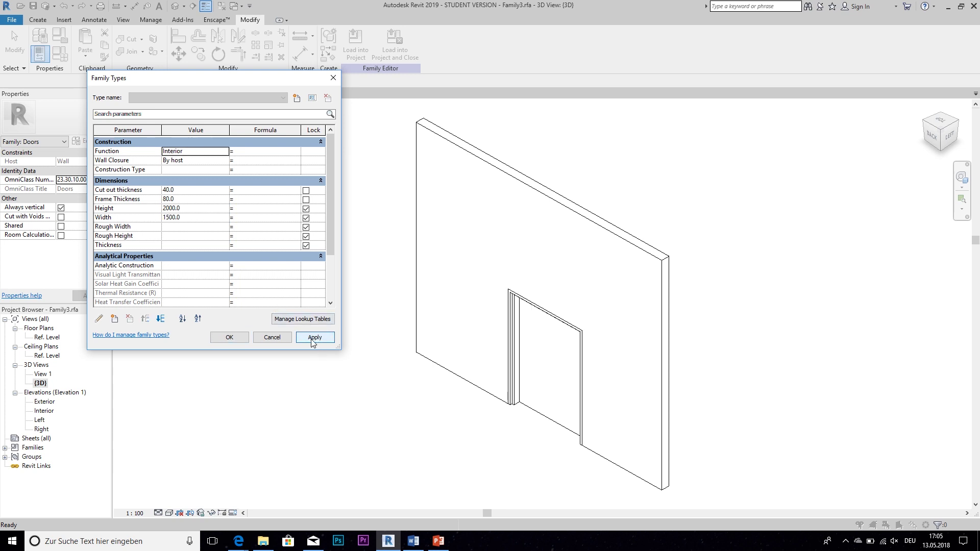
click(202, 199)
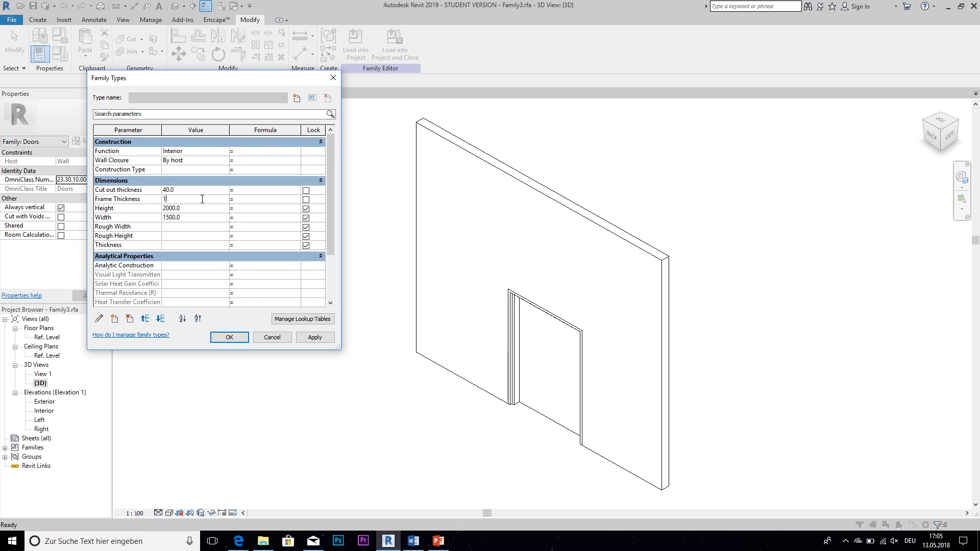
click(314, 339)
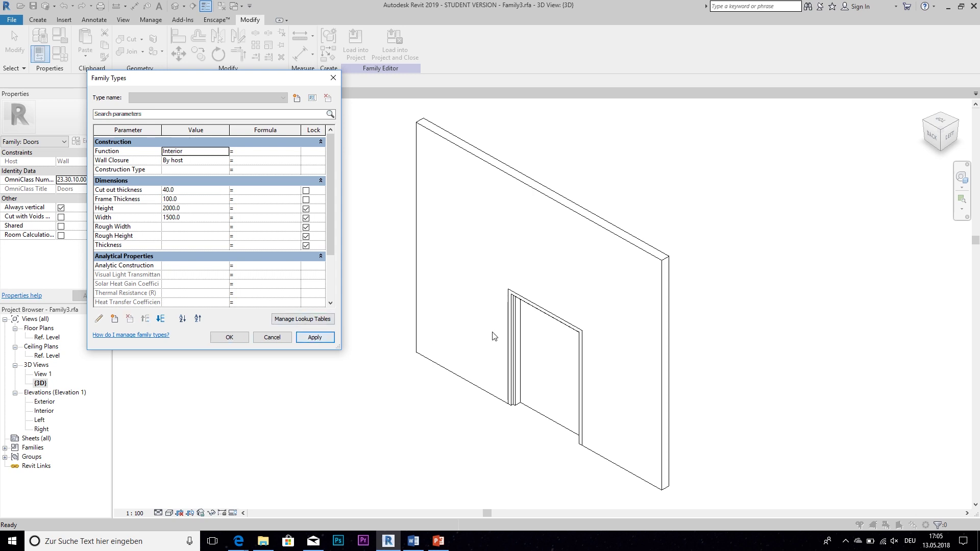
Close Family Types, go to the Ref. Level plan and start a solid extrusion.
click(254, 340)
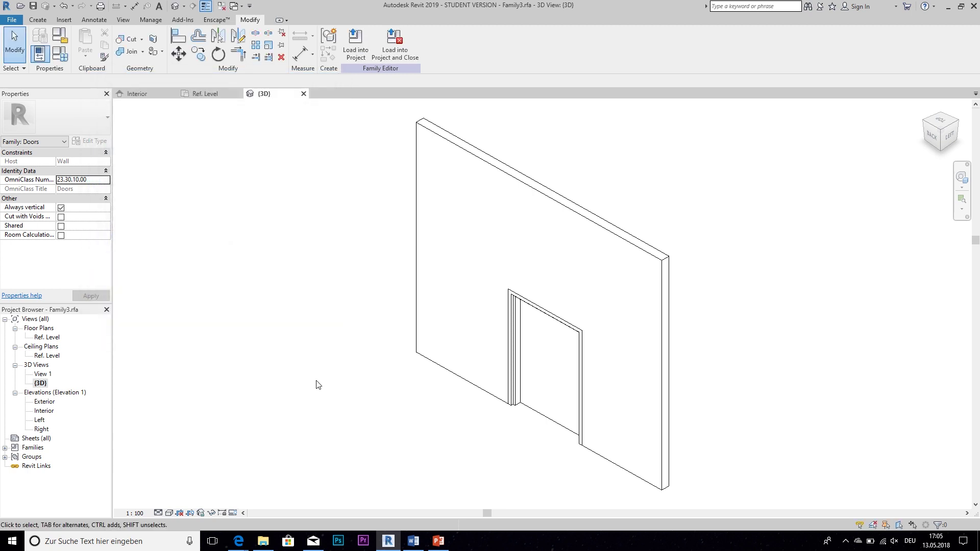
click(203, 95)
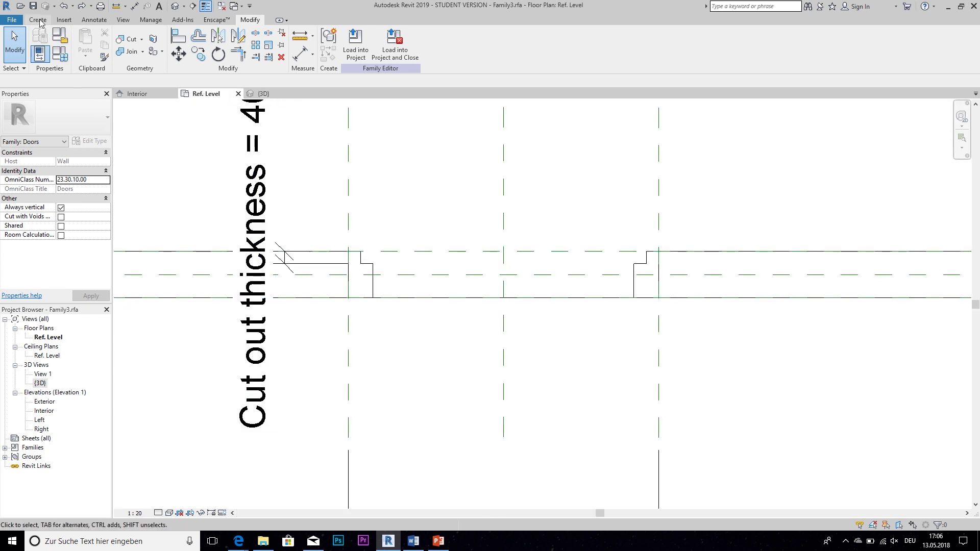
click(39, 20)
click(85, 44)
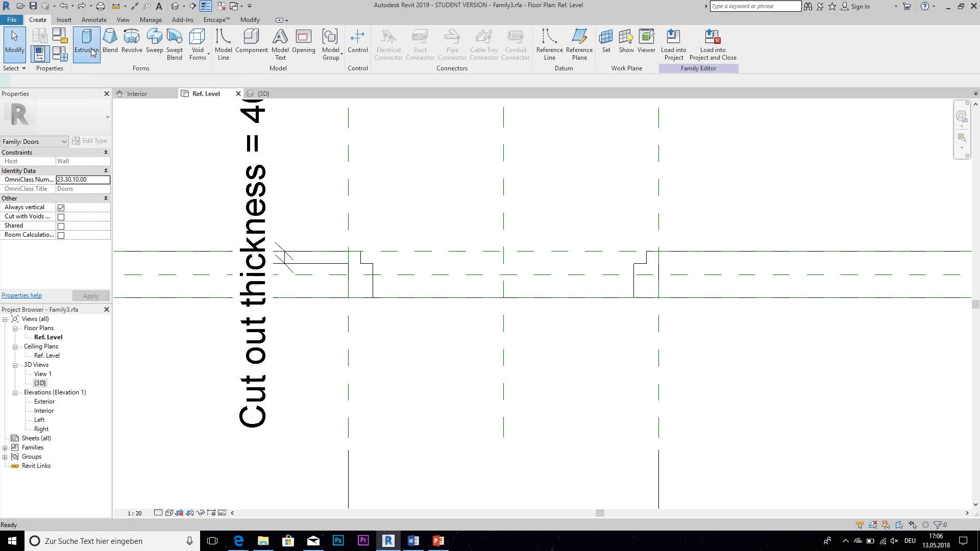
scroll(350, 244, up, 3)
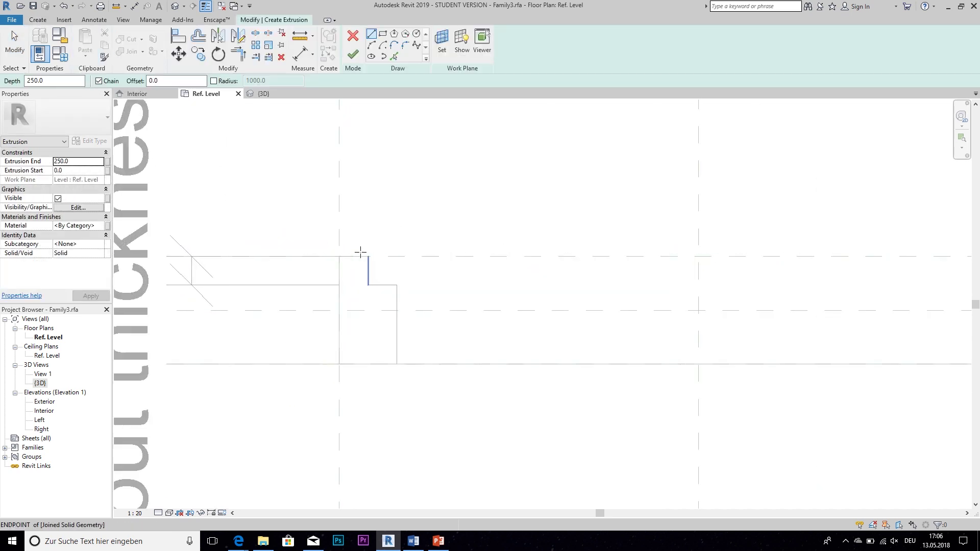
Sketch the stepped leaf outline edges across the opening, including the 40 and 35 jamb steps.
click(353, 241)
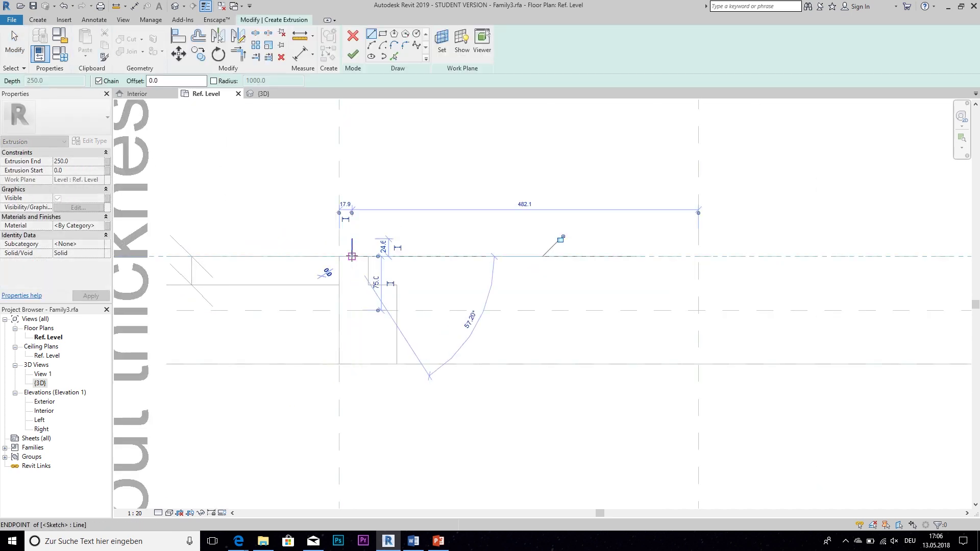
click(368, 256)
scroll(371, 278, down, 3)
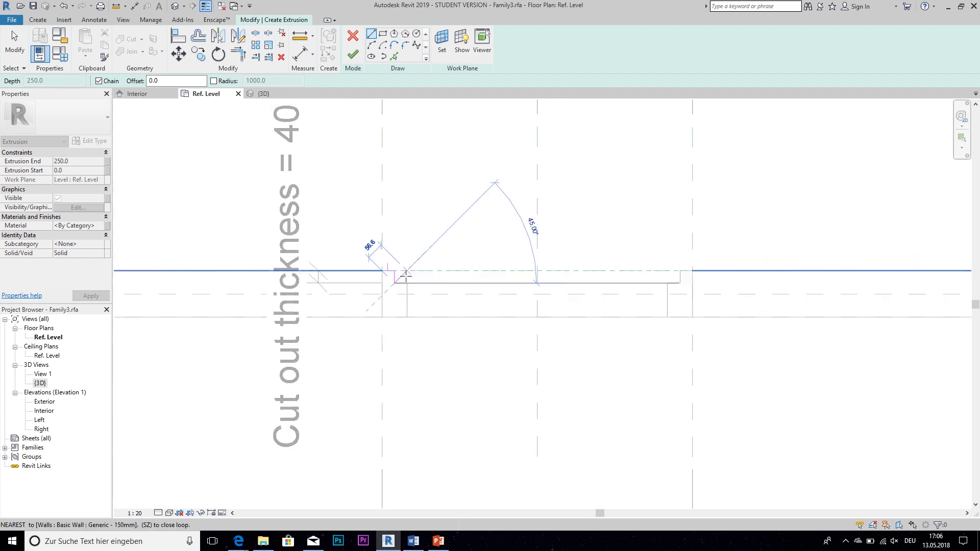
scroll(451, 267, up, 3)
click(431, 277)
scroll(431, 275, up, 2)
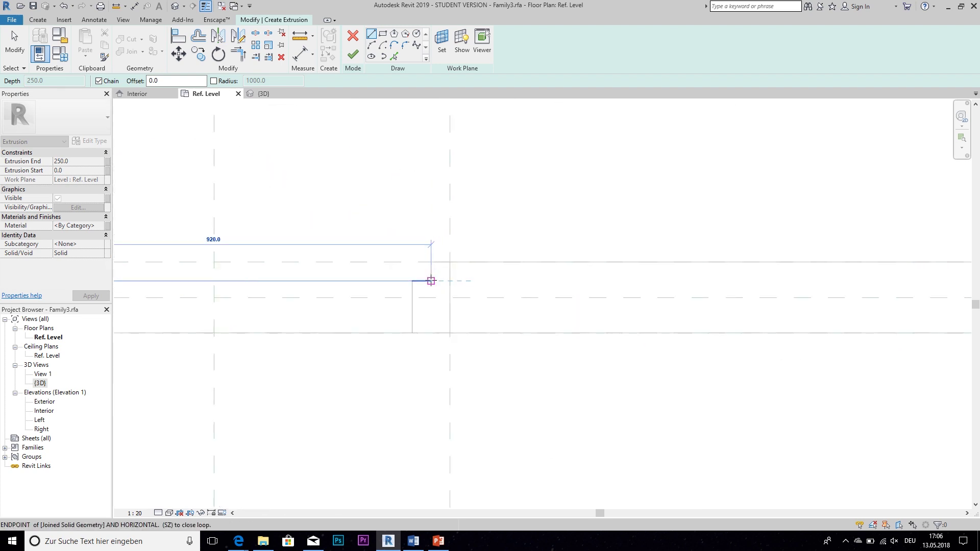
click(431, 263)
scroll(432, 263, up, 2)
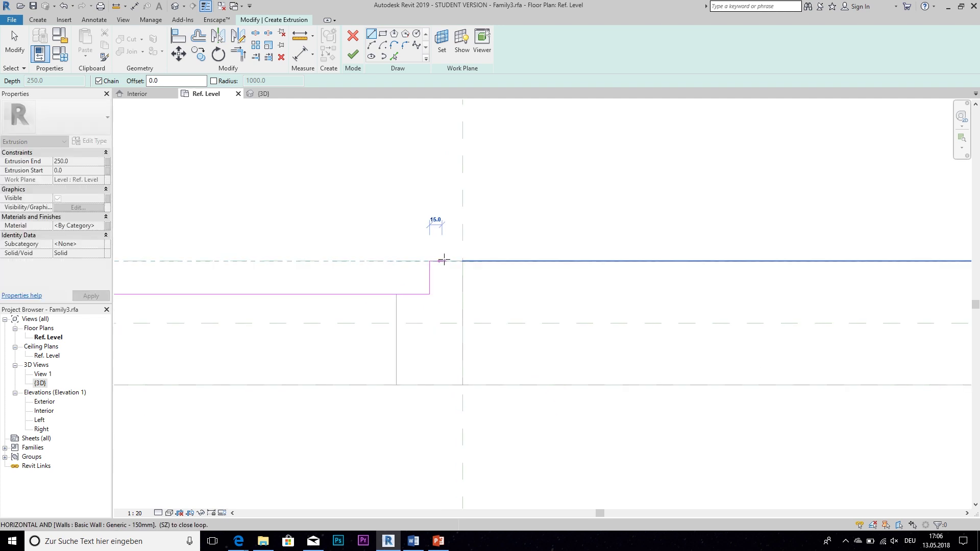
click(443, 262)
click(442, 233)
Close the leaf outline back at its starting point.
scroll(442, 235, down, 2)
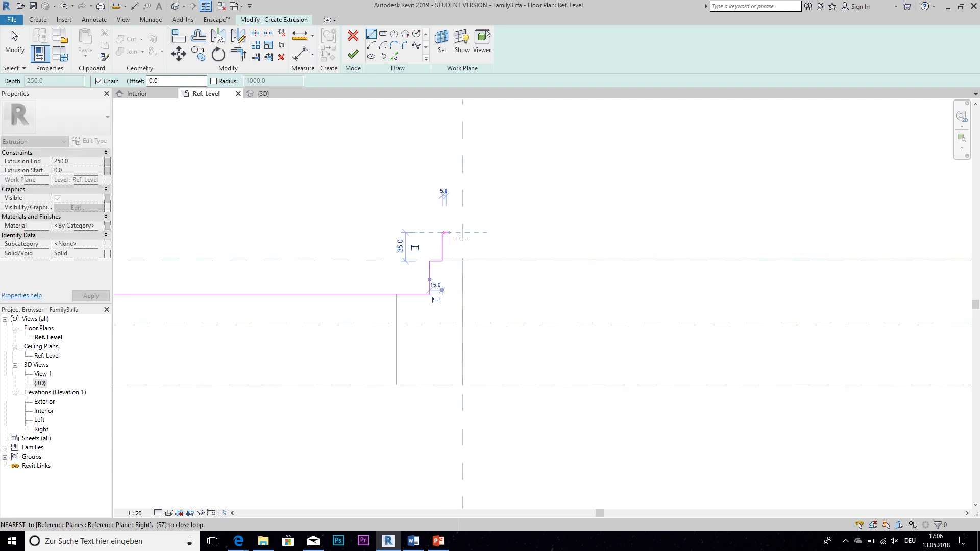
middle_drag(442, 237, 707, 198)
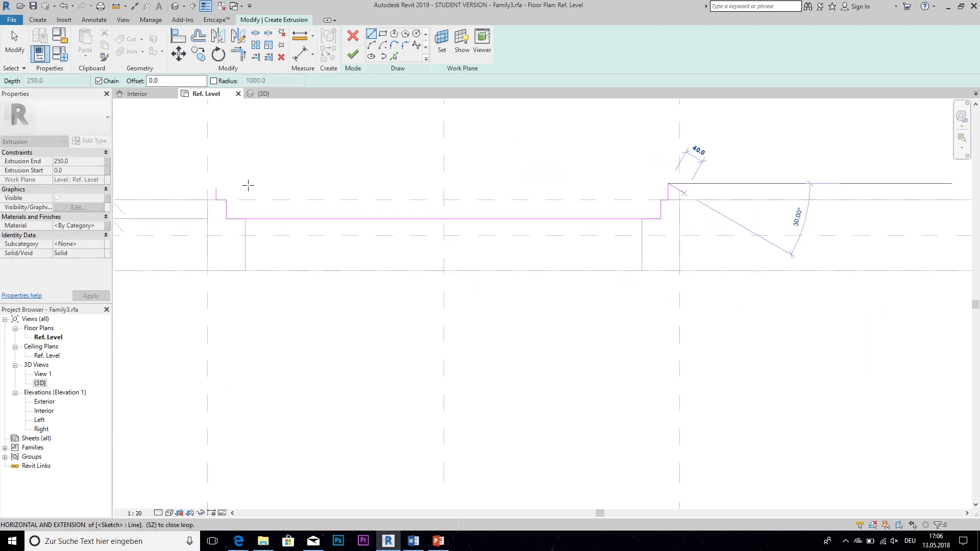
click(216, 185)
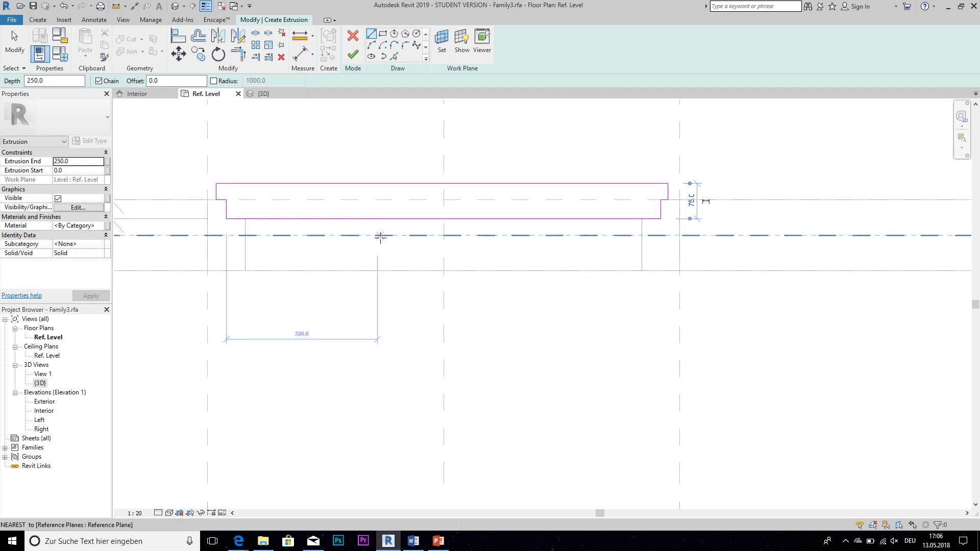
scroll(380, 238, down, 1)
middle_drag(381, 242, 389, 269)
key(Escape)
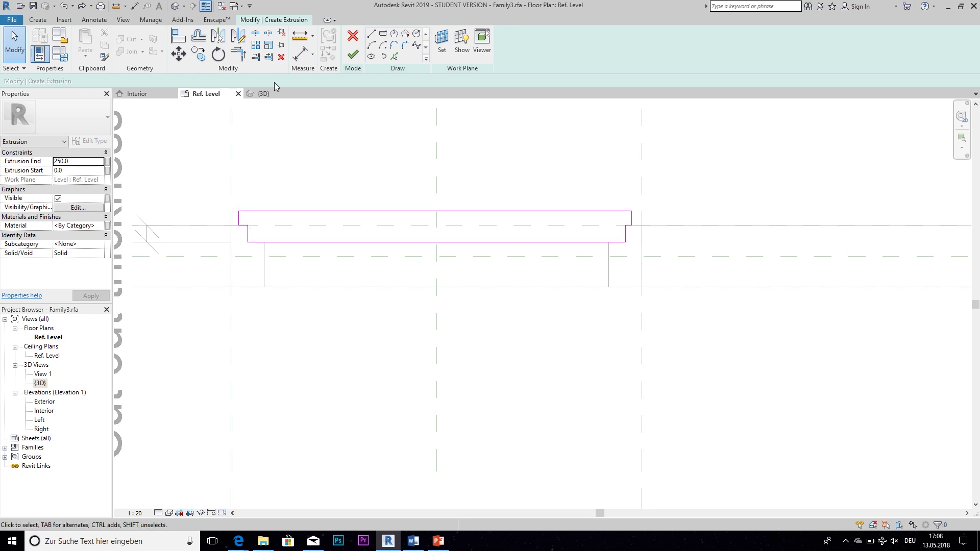
Dimension the outline's lower edge 40 from the reference plane.
click(301, 55)
click(279, 226)
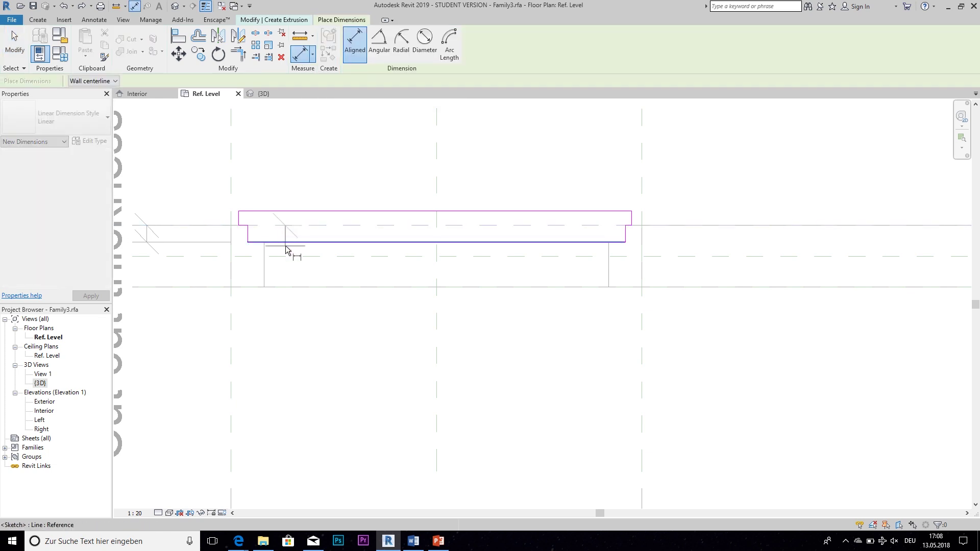
click(285, 242)
click(298, 237)
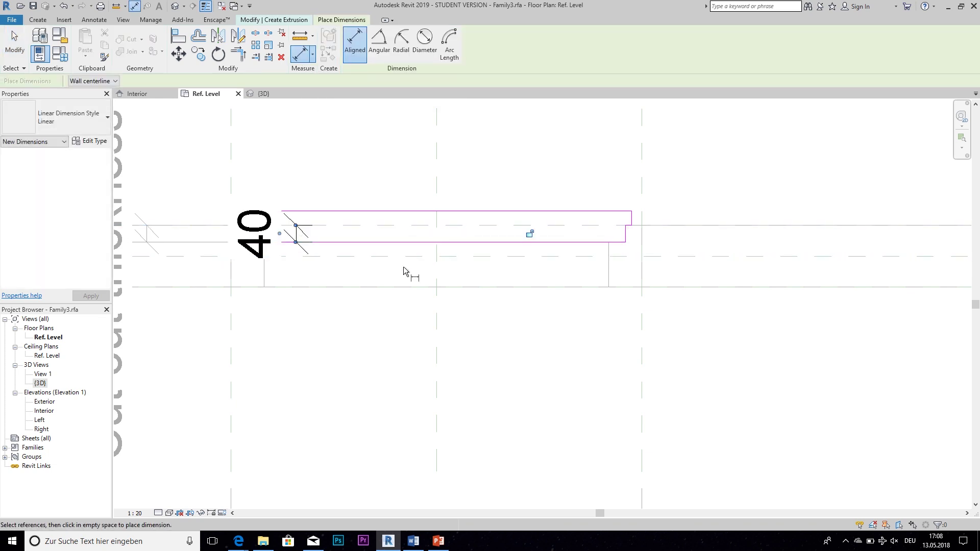
key(Escape)
key(Escape)
Label the 40 dimension Cut out thickness and move it further left.
click(298, 238)
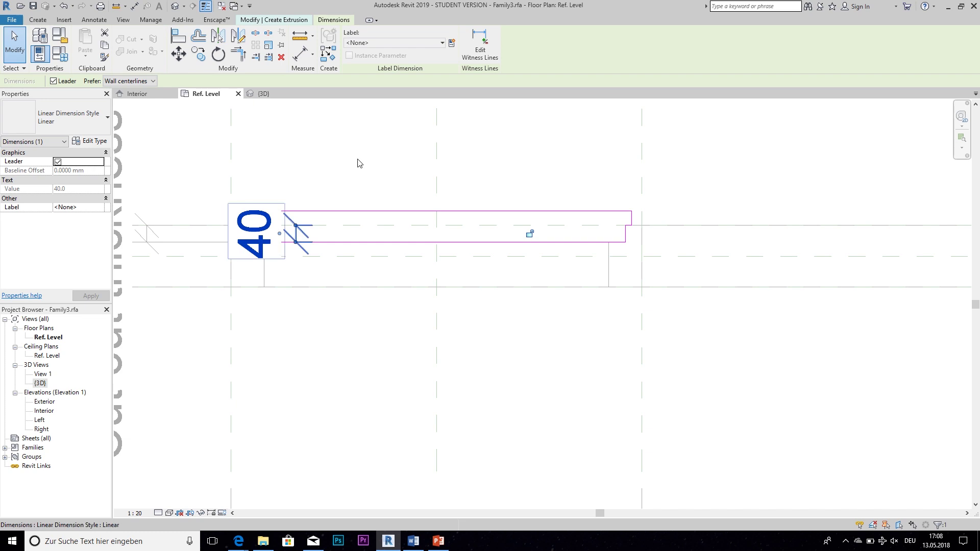
click(424, 43)
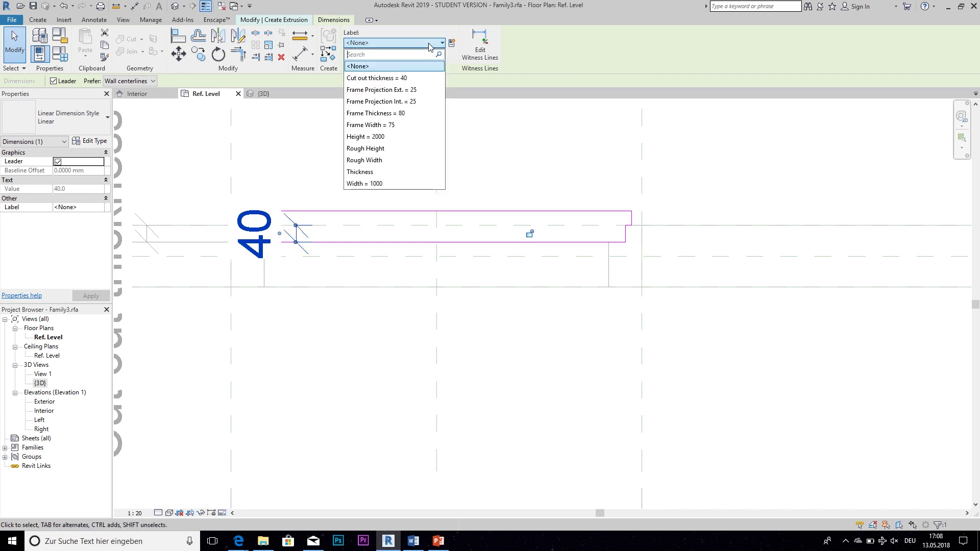
click(406, 78)
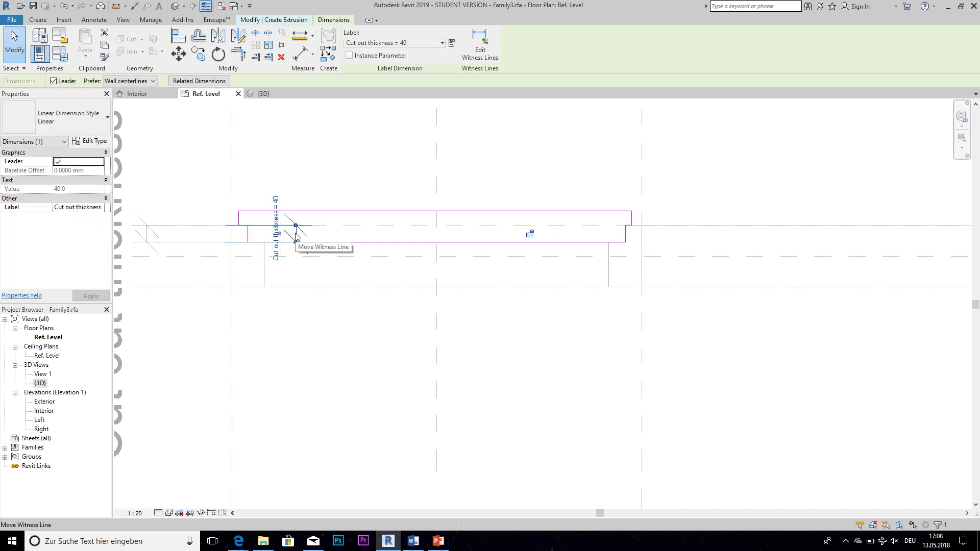
click(336, 238)
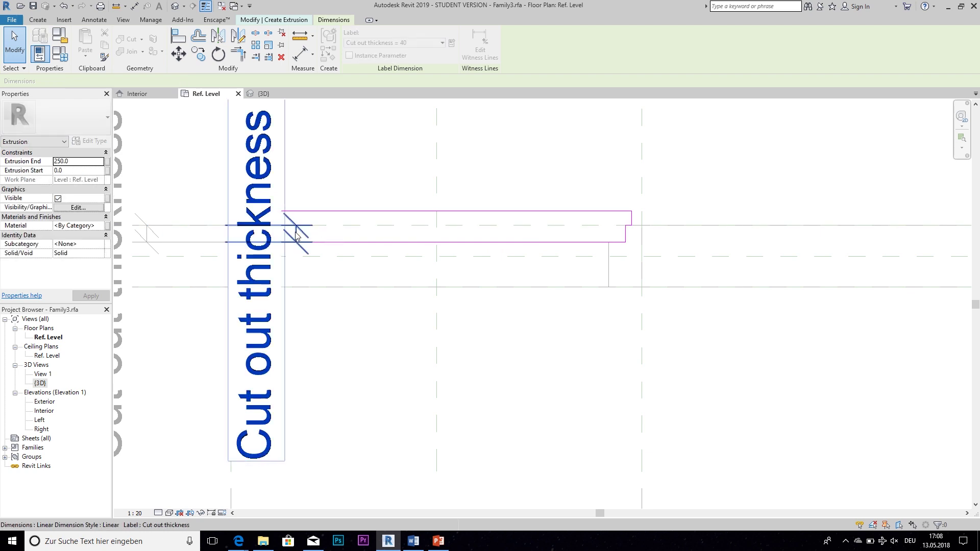
drag(298, 238, 162, 238)
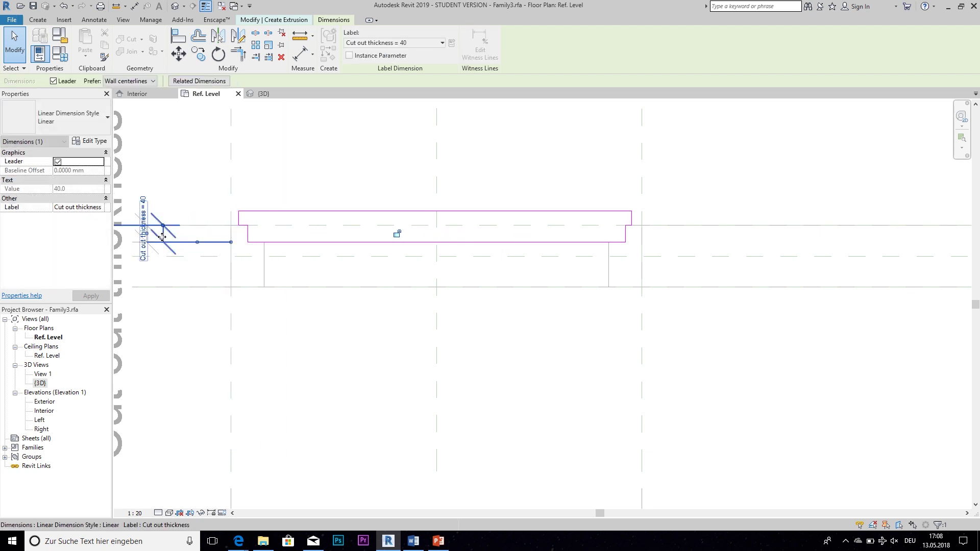
click(367, 302)
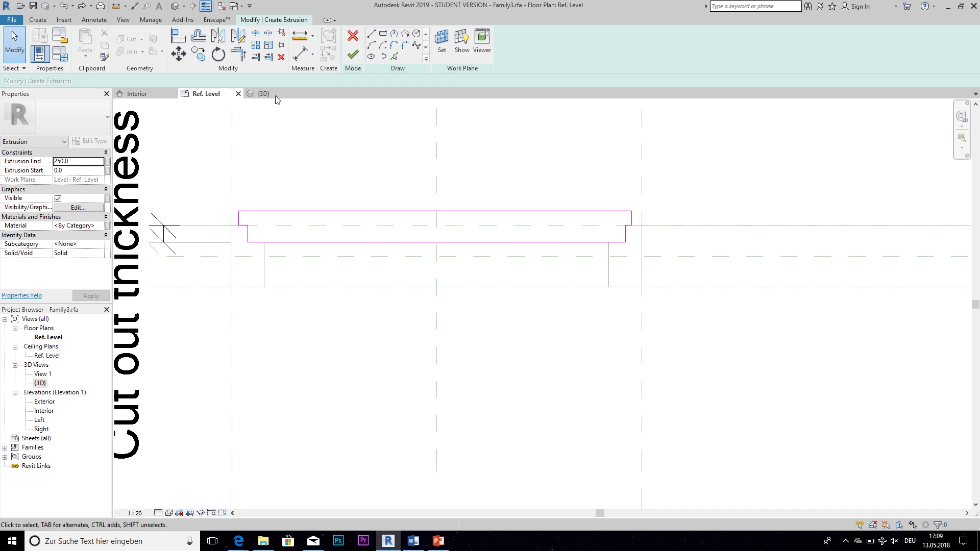
Add a 25 dimension between the sketch's right edge and its reference plane.
click(300, 53)
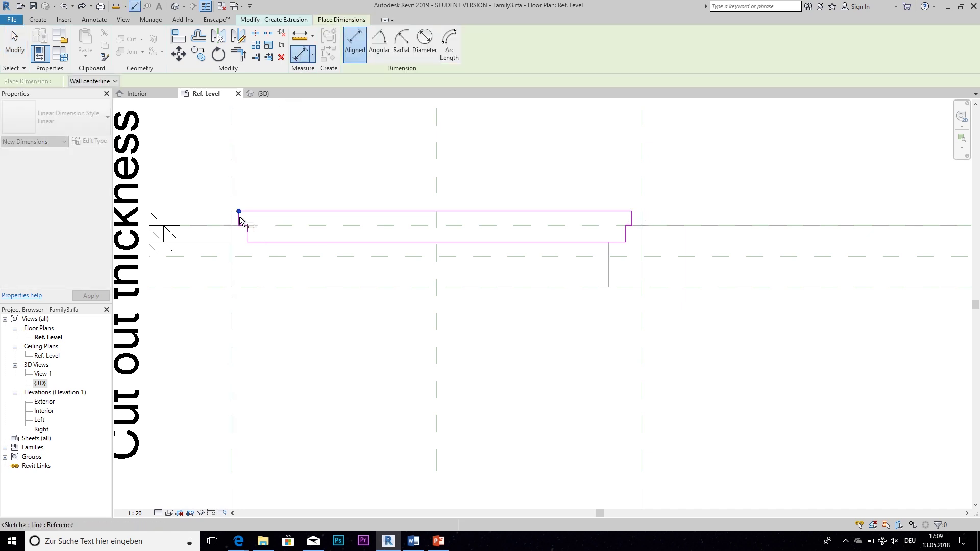
scroll(240, 221, up, 2)
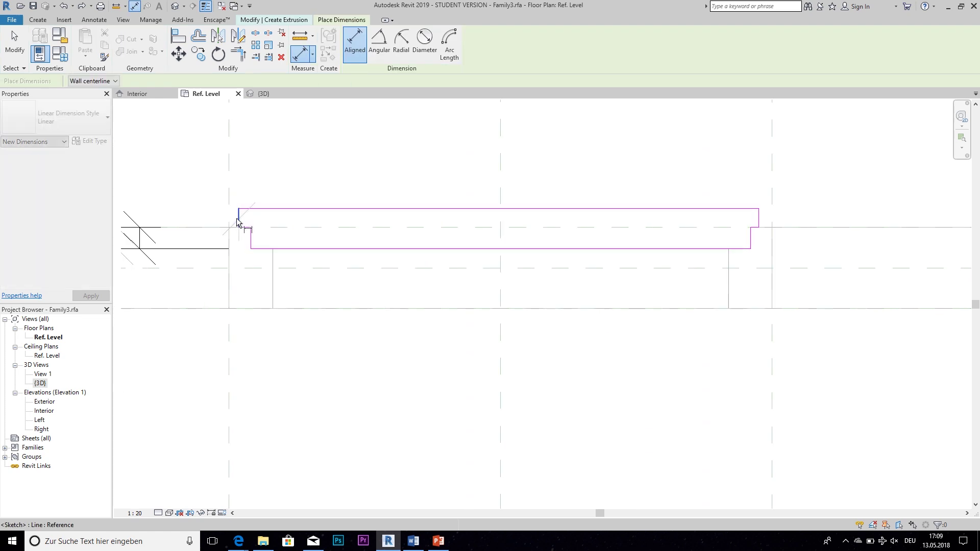
scroll(236, 189, up, 5)
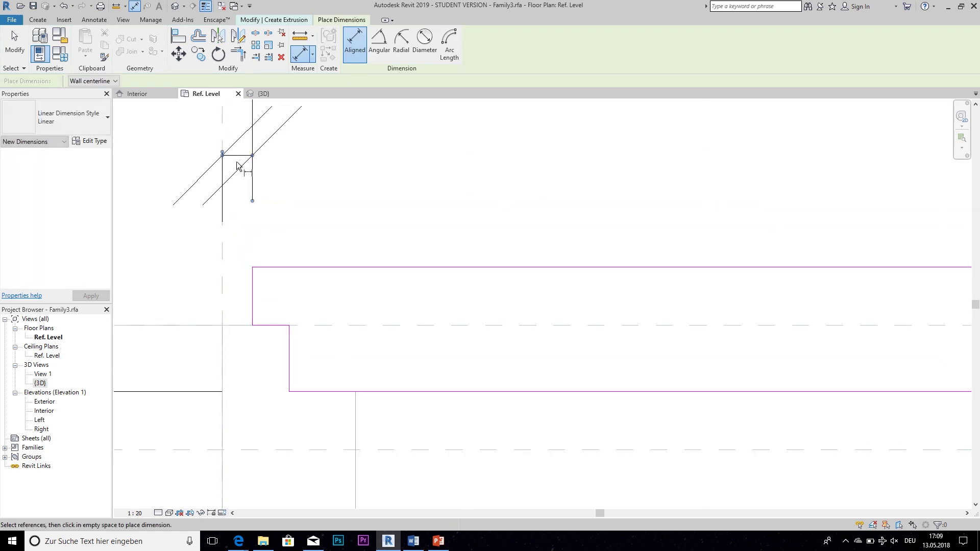
scroll(237, 166, down, 5)
middle_drag(282, 227, 166, 258)
scroll(466, 240, up, 2)
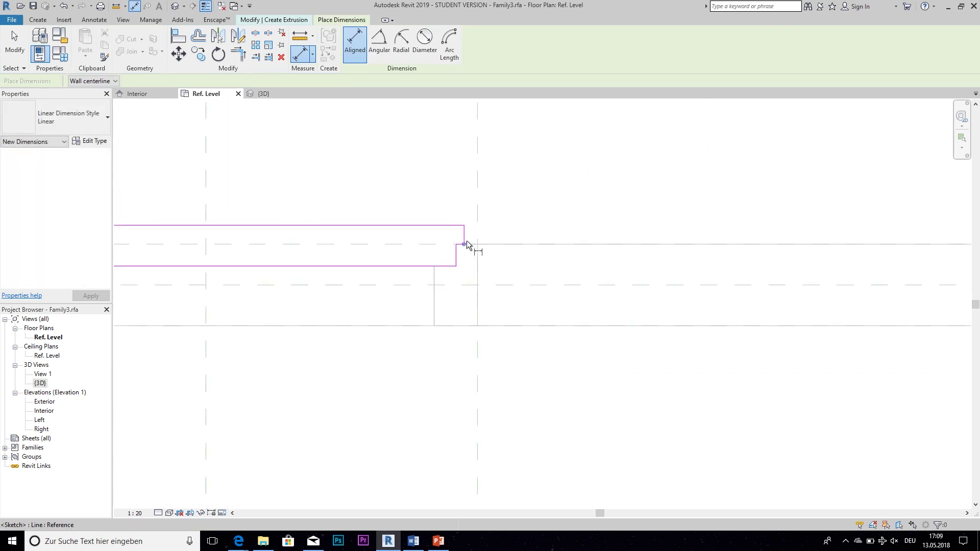
scroll(467, 241, up, 1)
click(464, 236)
click(478, 232)
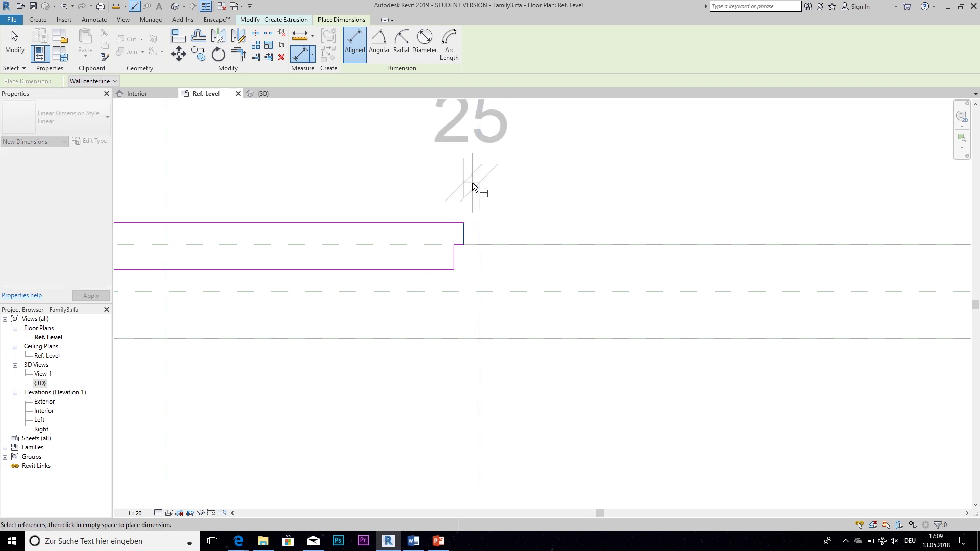
click(473, 182)
scroll(489, 223, down, 1)
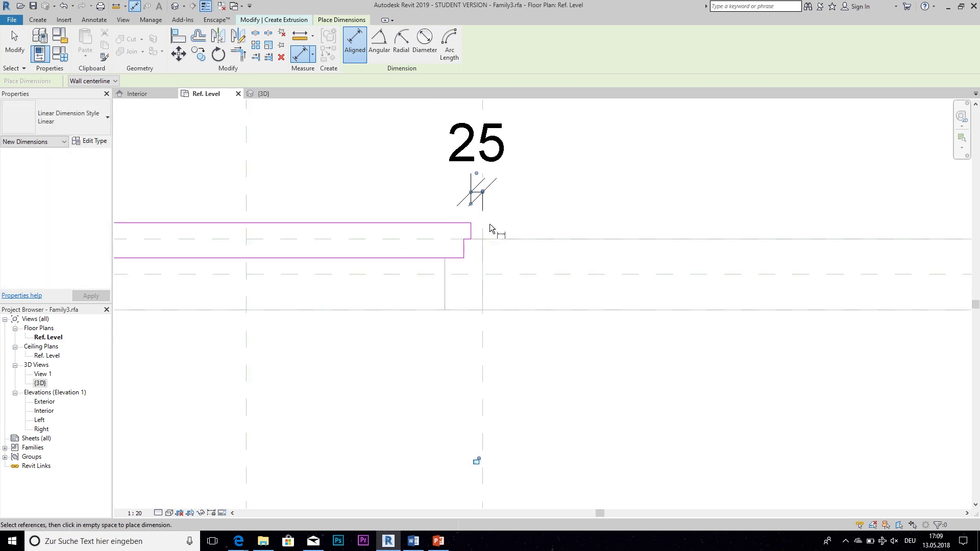
middle_drag(489, 225, 479, 228)
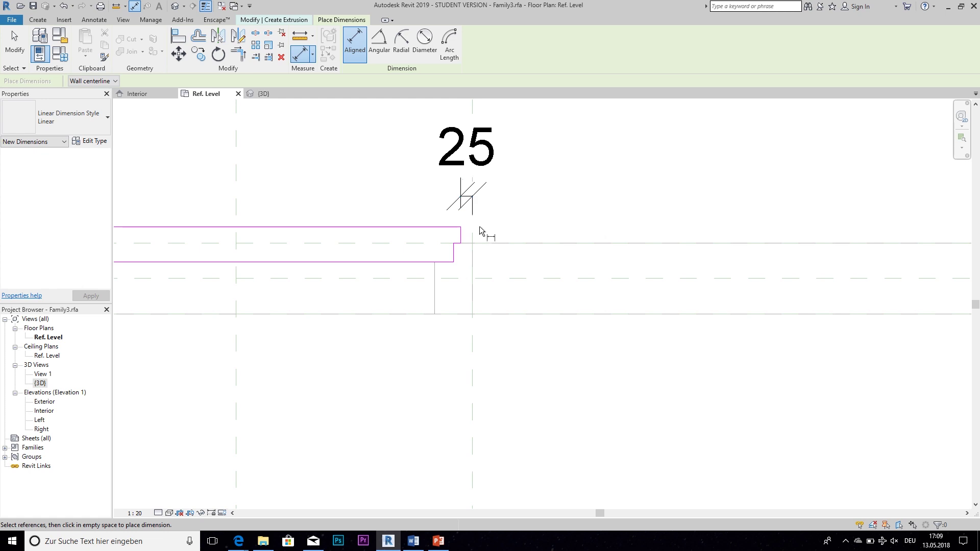
key(Escape)
key(Escape)
Create a new Side Offset parameter from the selected 25 dimension.
click(468, 197)
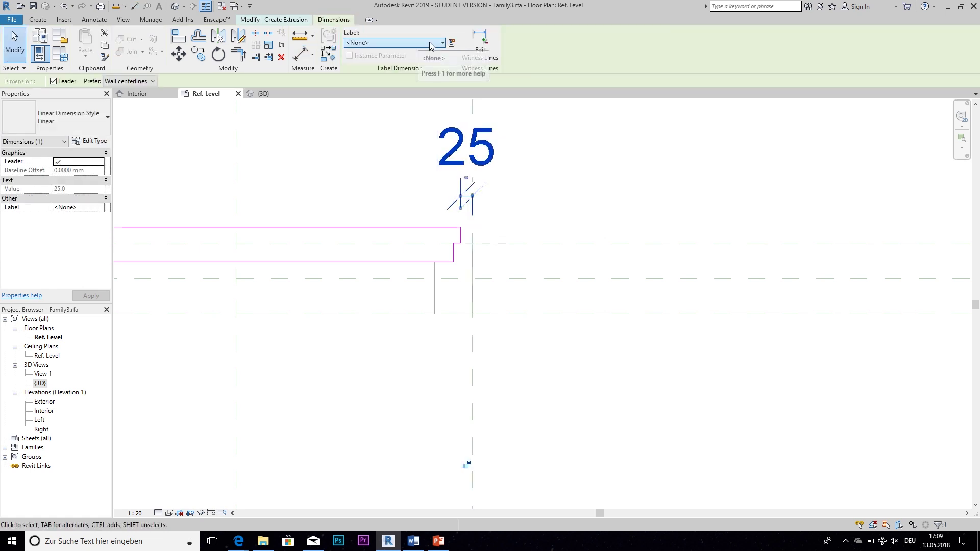
click(452, 43)
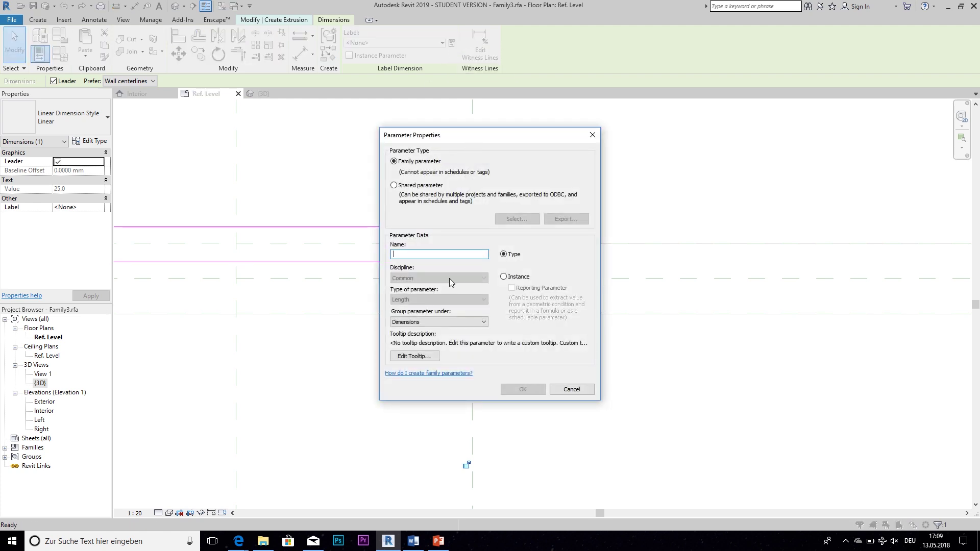
text(Side Offset)
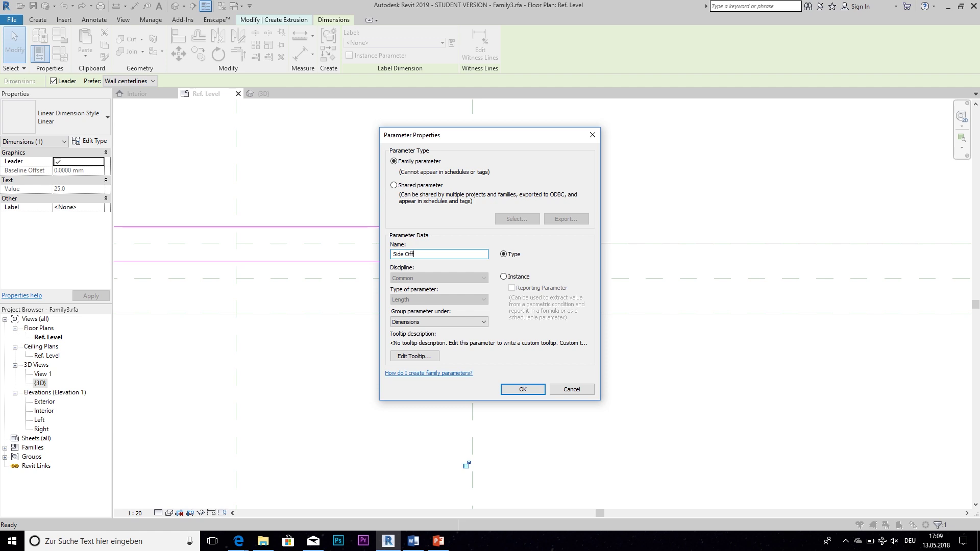
click(523, 389)
scroll(286, 267, up, 3)
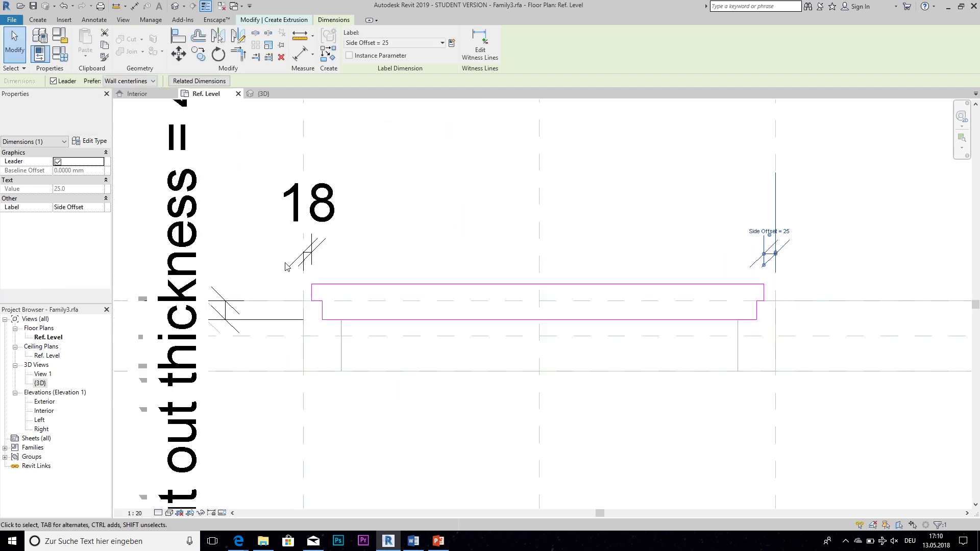
Label the left-end 18 dimension with Side Offset so it reads 25.
click(286, 267)
click(423, 43)
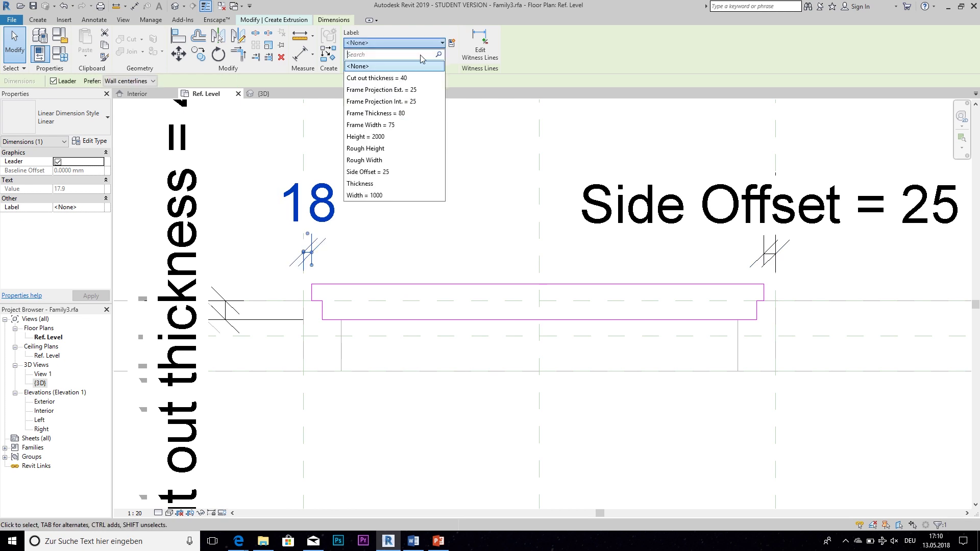
click(396, 176)
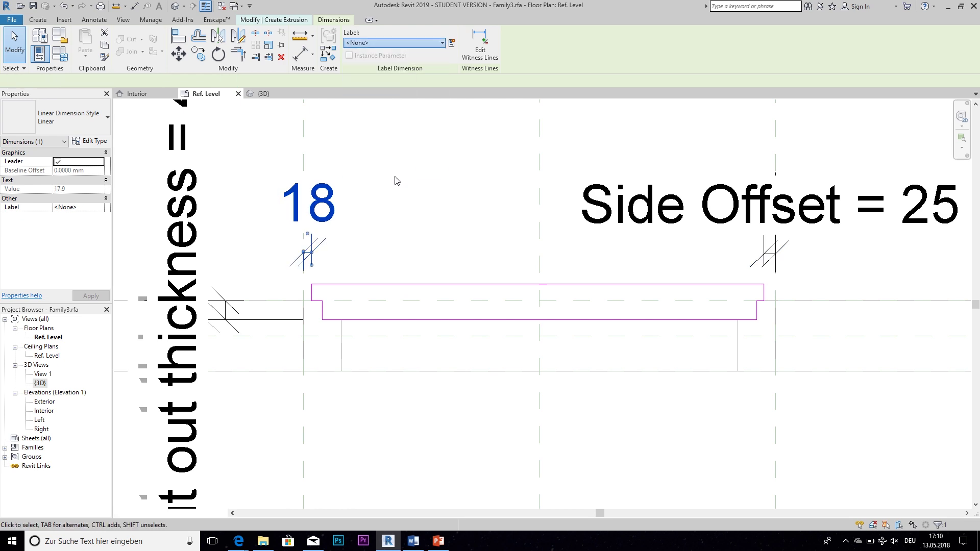
click(475, 220)
scroll(448, 299, down, 1)
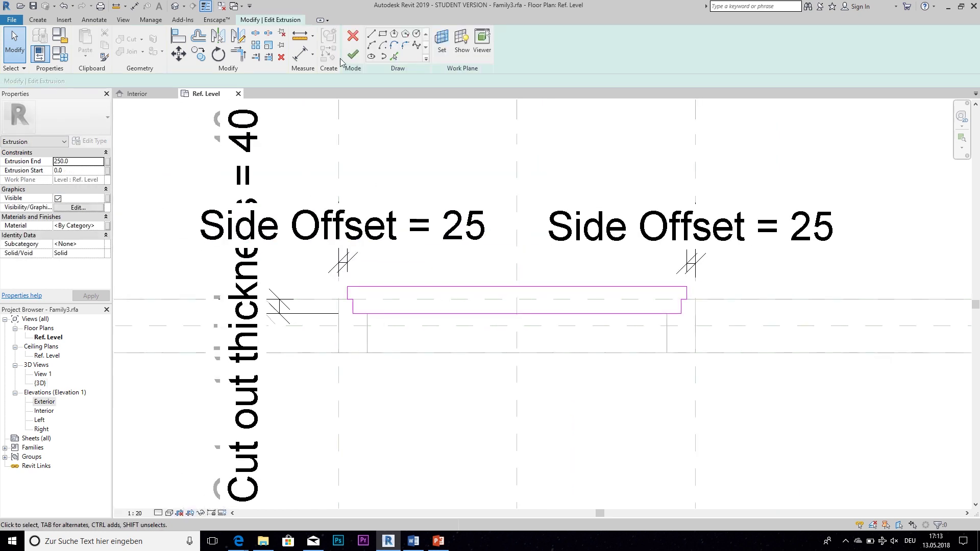
Finish the door-leaf extrusion sketch and go to the Exterior elevation.
click(351, 56)
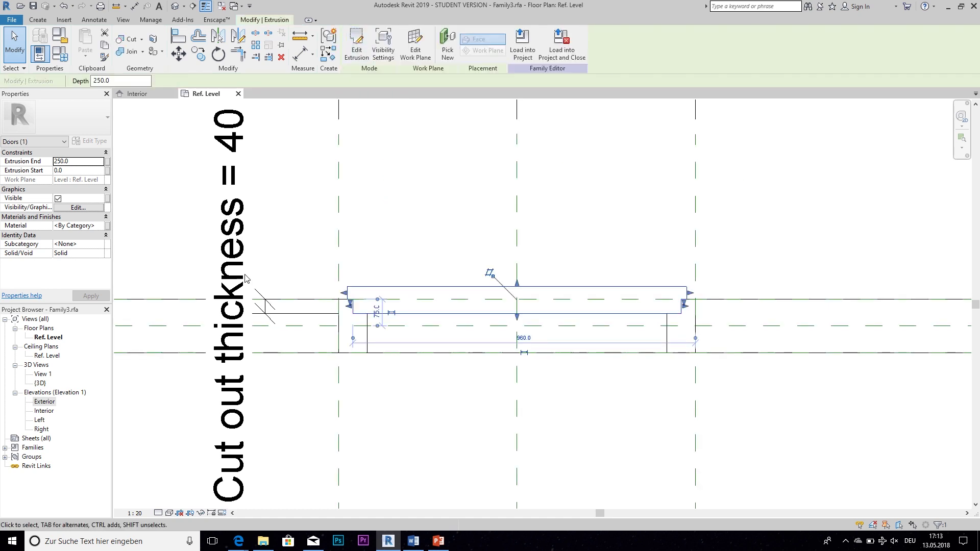
double_click(50, 403)
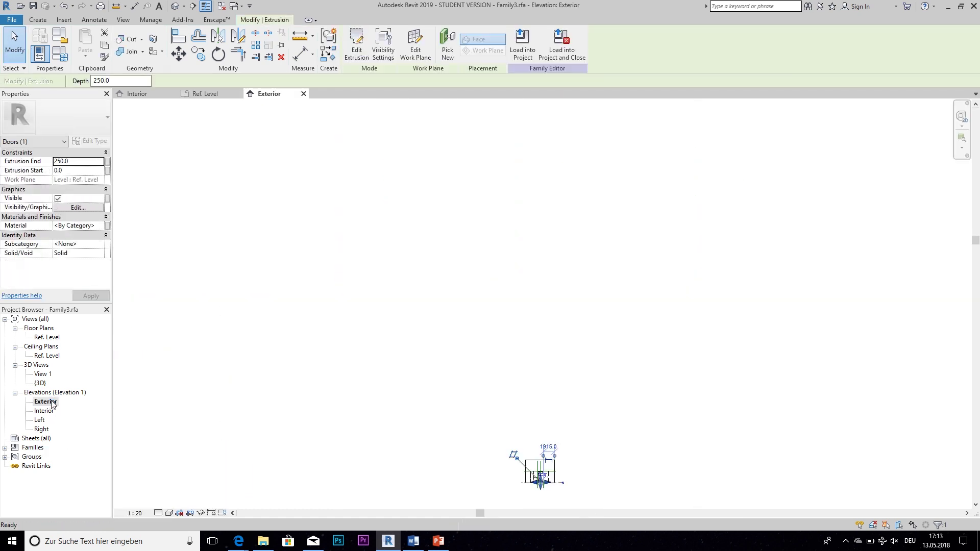
scroll(403, 311, up, 8)
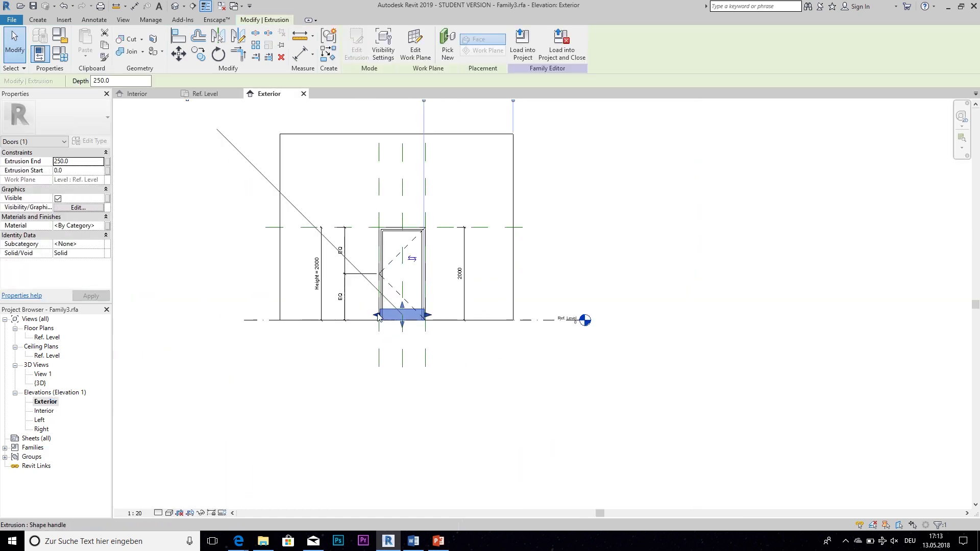
scroll(372, 359, up, 3)
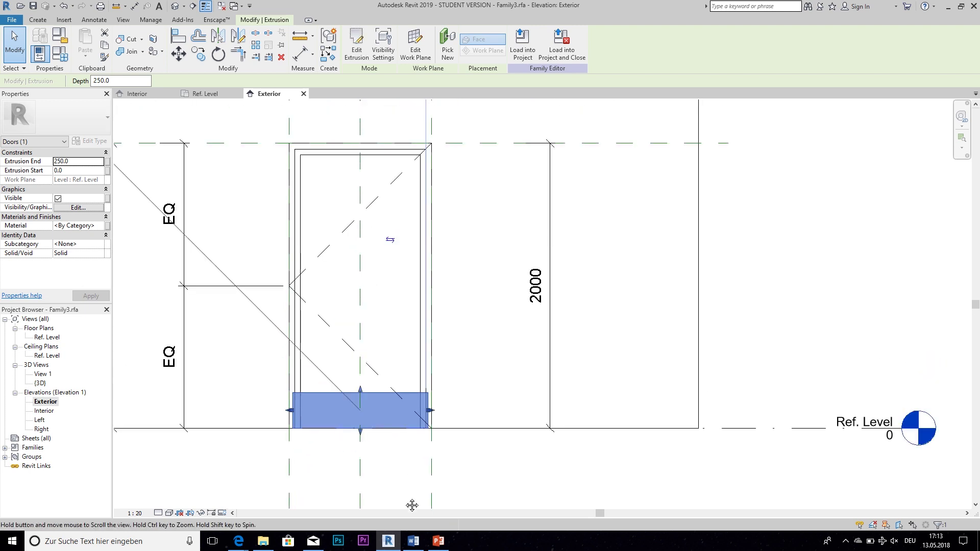
Stretch the extrusion top to the 1960.0 head reference line and lock it.
drag(367, 396, 339, 152)
scroll(338, 152, up, 2)
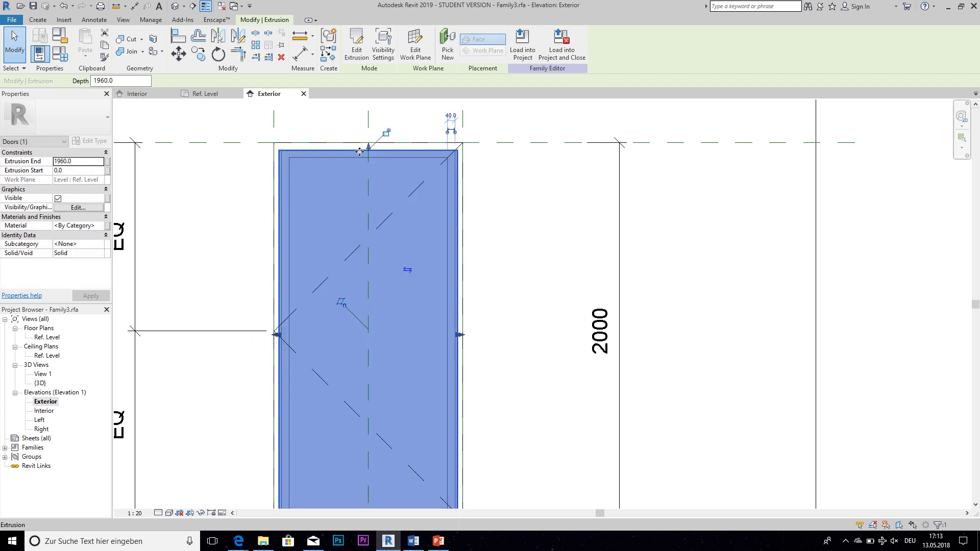
click(386, 134)
scroll(478, 339, down, 2)
middle_drag(484, 348, 466, 394)
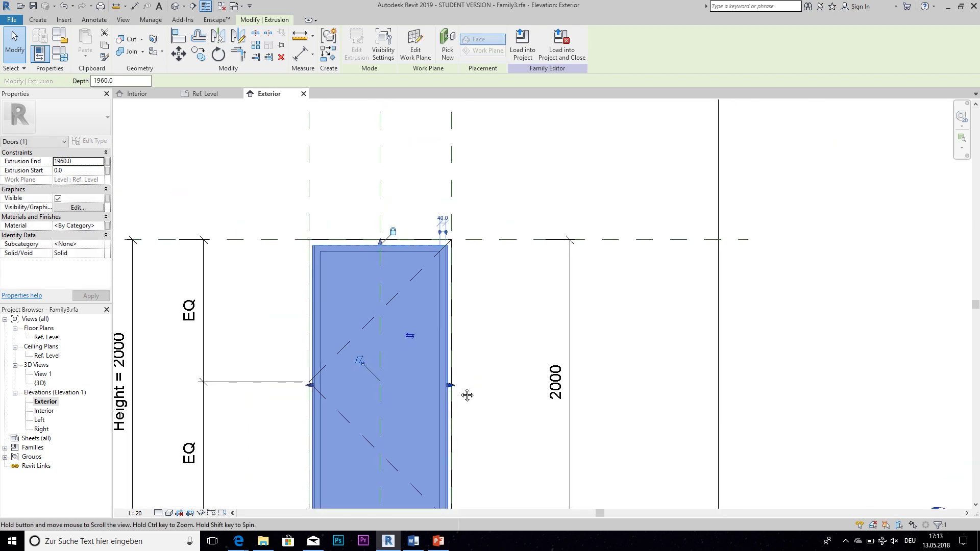
click(837, 300)
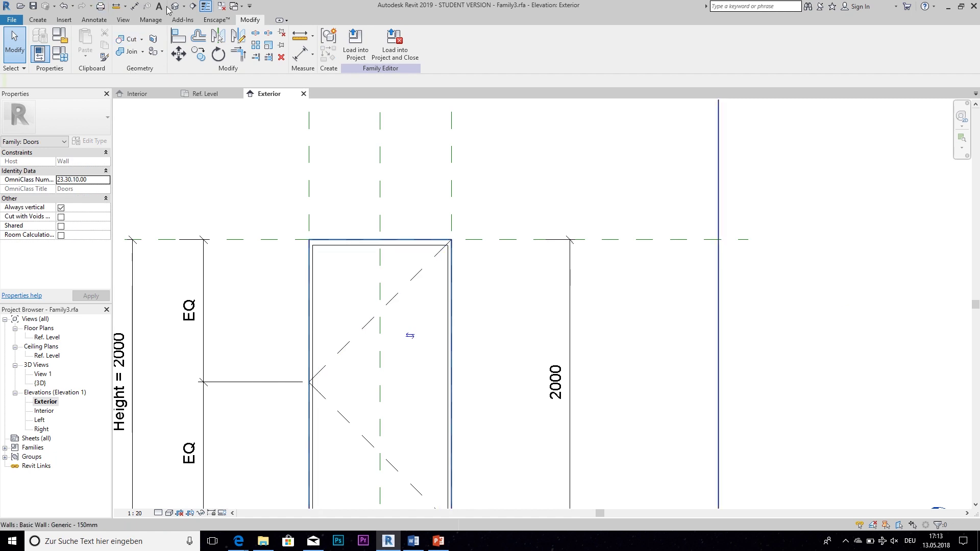
Show the default 3D view, orbited to an angled view of the door leaf in the wall.
click(182, 7)
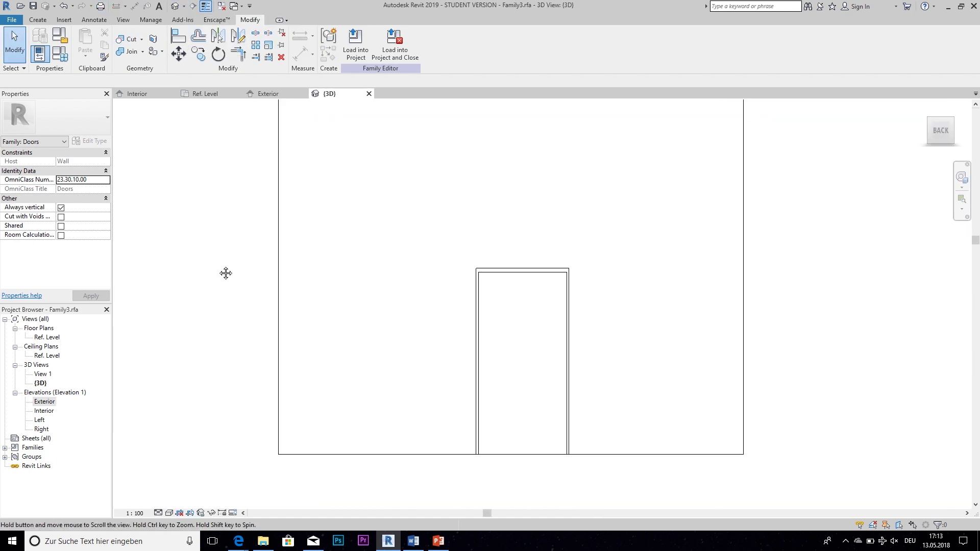
mouse_move(933, 134)
mouse_down()
mouse_move(952, 149)
mouse_move(942, 158)
mouse_move(934, 150)
mouse_up()
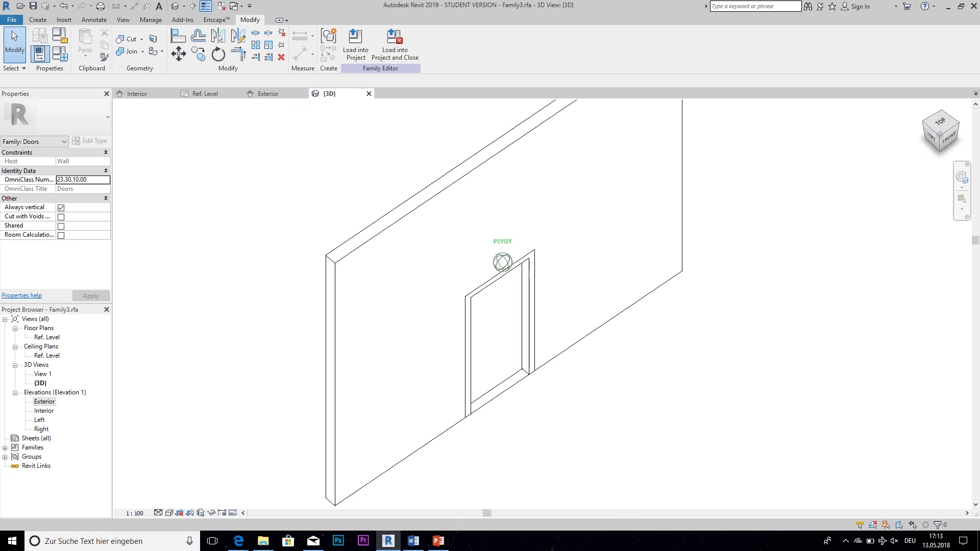